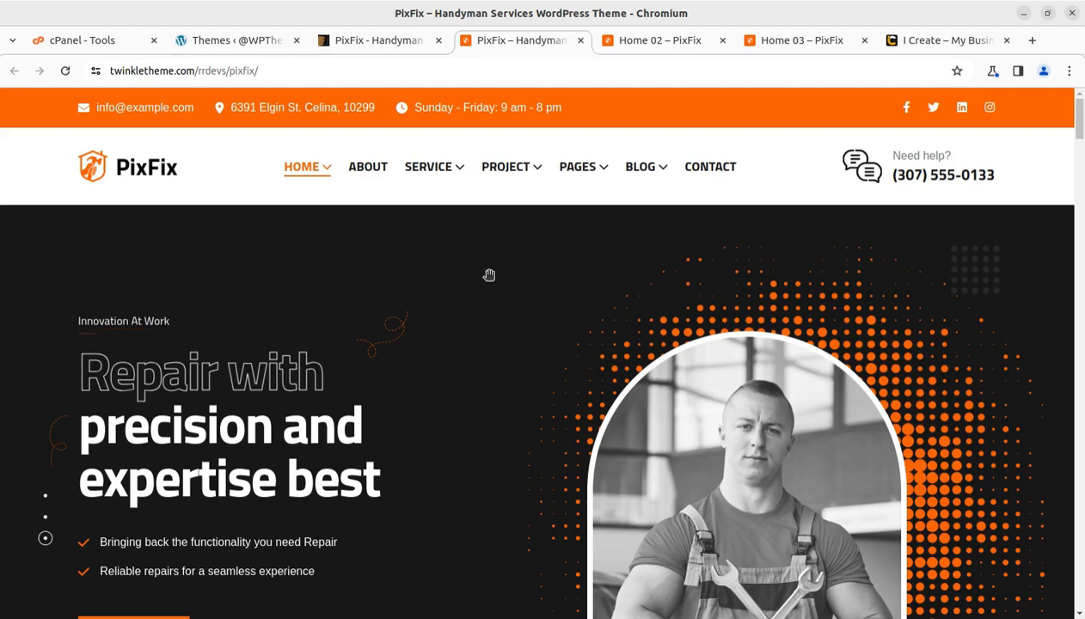
# Examine the PixFix main demo home page and the Home 02 demo down to its About Us section
pyautogui.moveTo(649, 47)
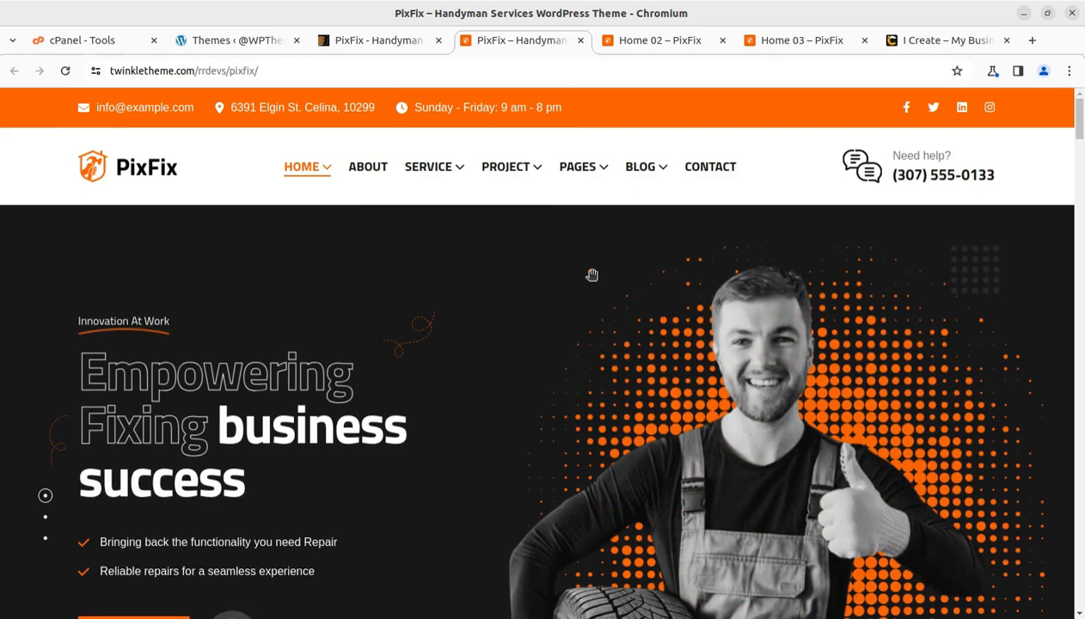
pyautogui.click(632, 44)
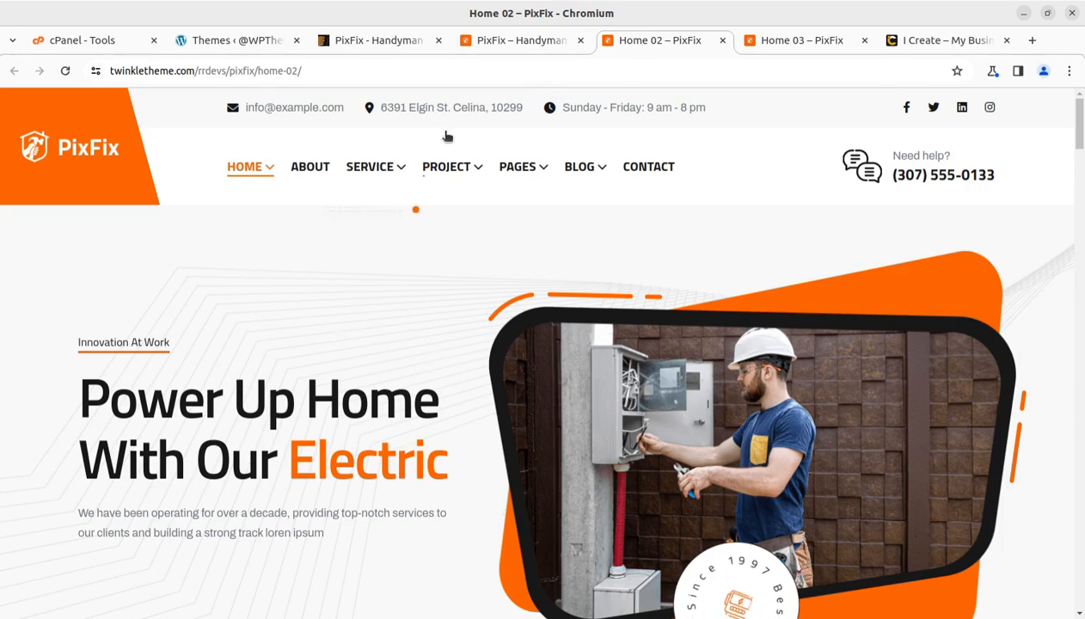
pyautogui.click(503, 45)
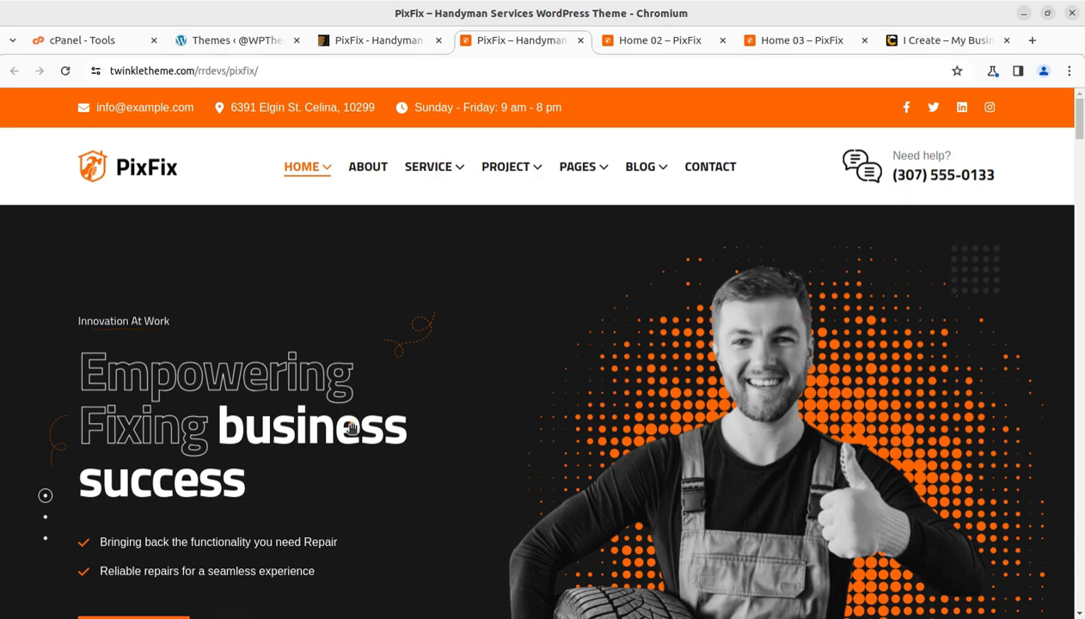
pyautogui.scroll(-5, 484, 468)
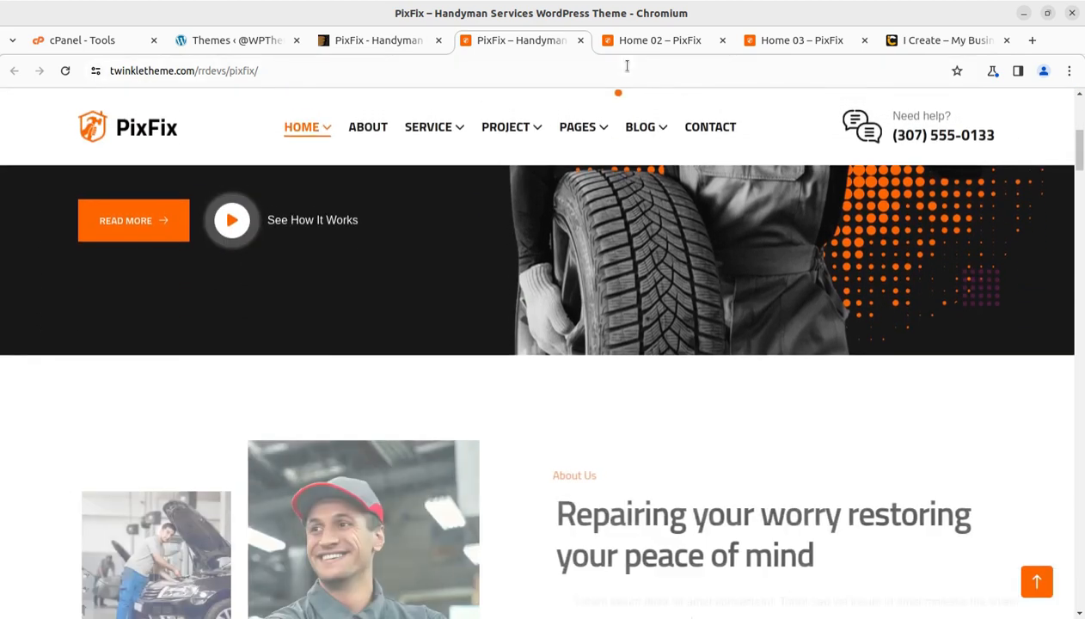
pyautogui.click(655, 40)
pyautogui.scroll(-4, 573, 339)
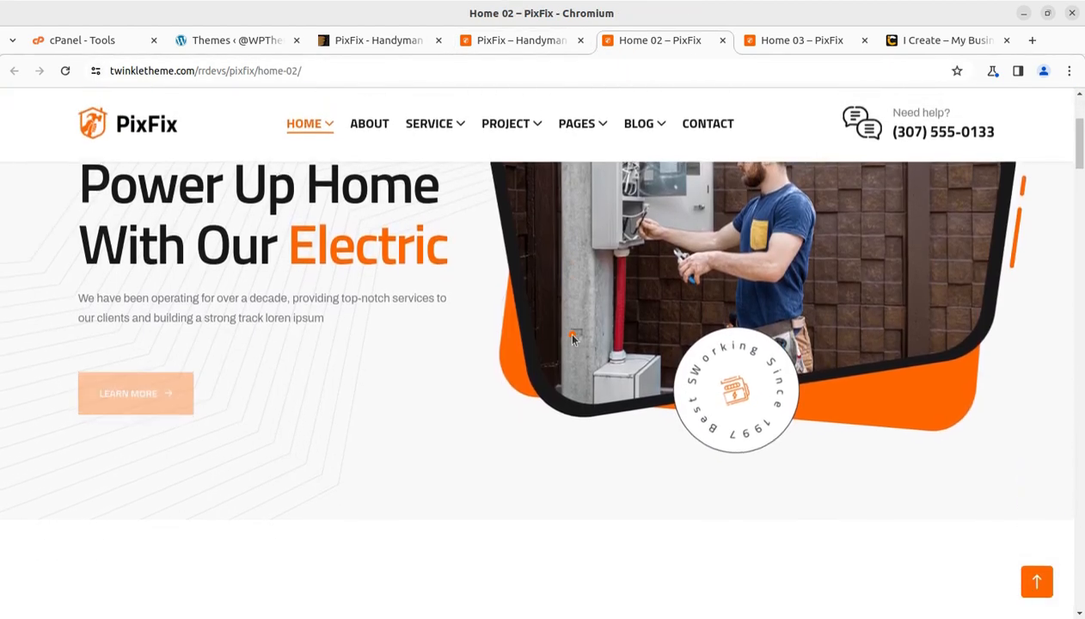
pyautogui.scroll(-3, 560, 404)
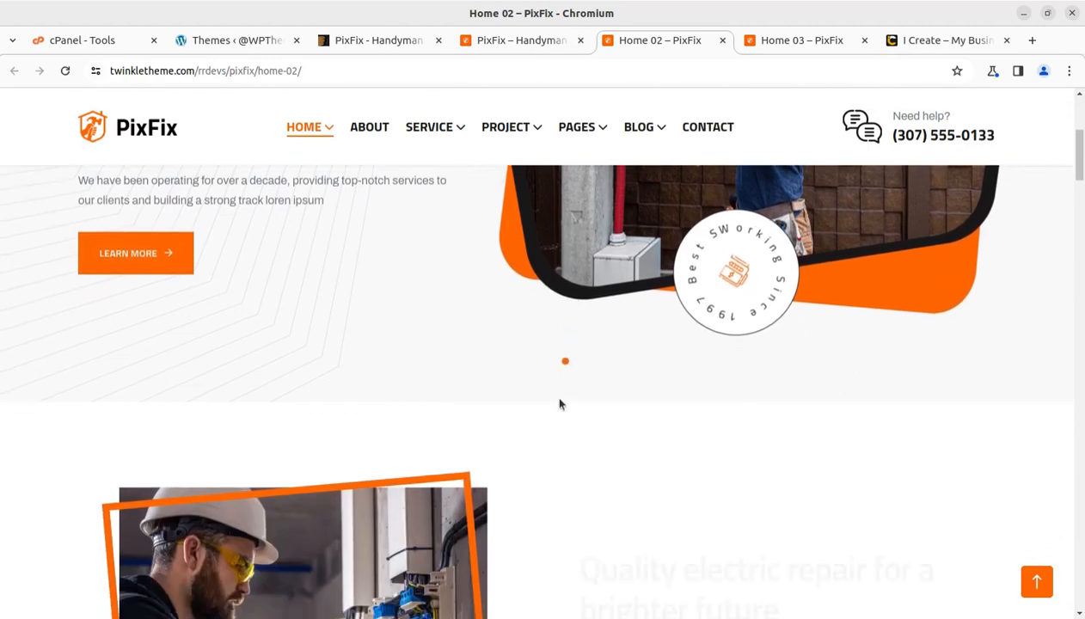
pyautogui.scroll(-3, 559, 404)
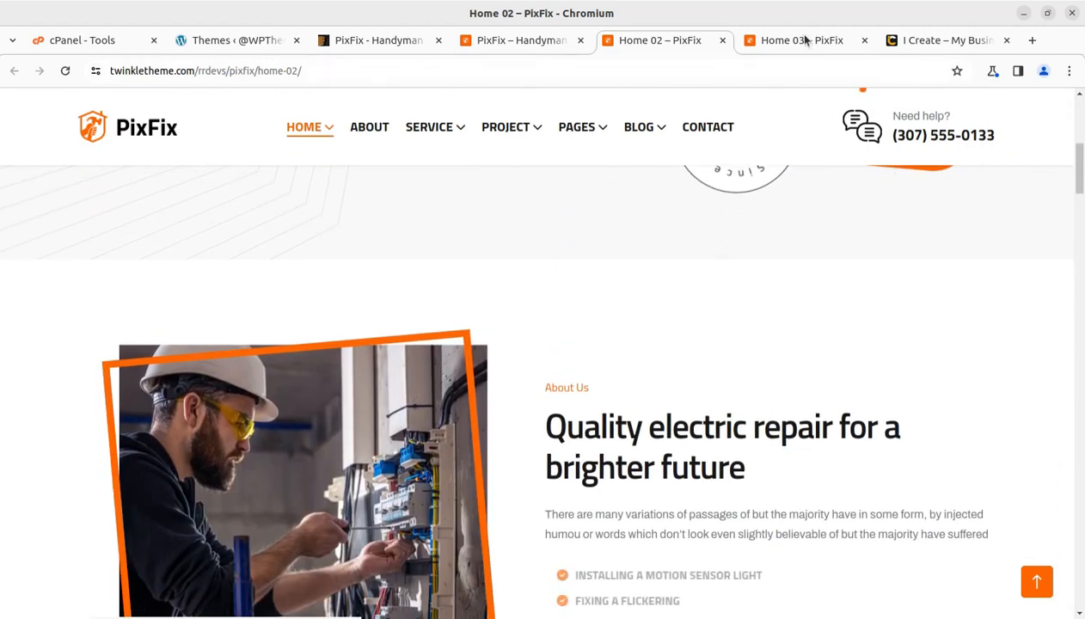
# Examine the Home 03 demo page's hero, features and services sections
pyautogui.click(801, 40)
pyautogui.scroll(-4, 576, 363)
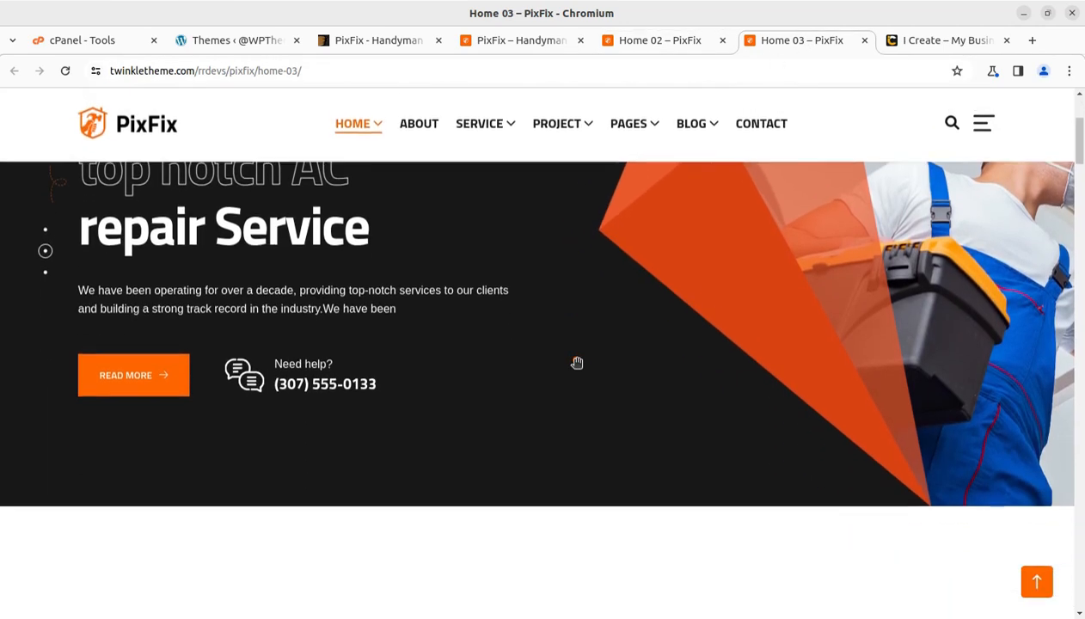
pyautogui.scroll(-3, 576, 363)
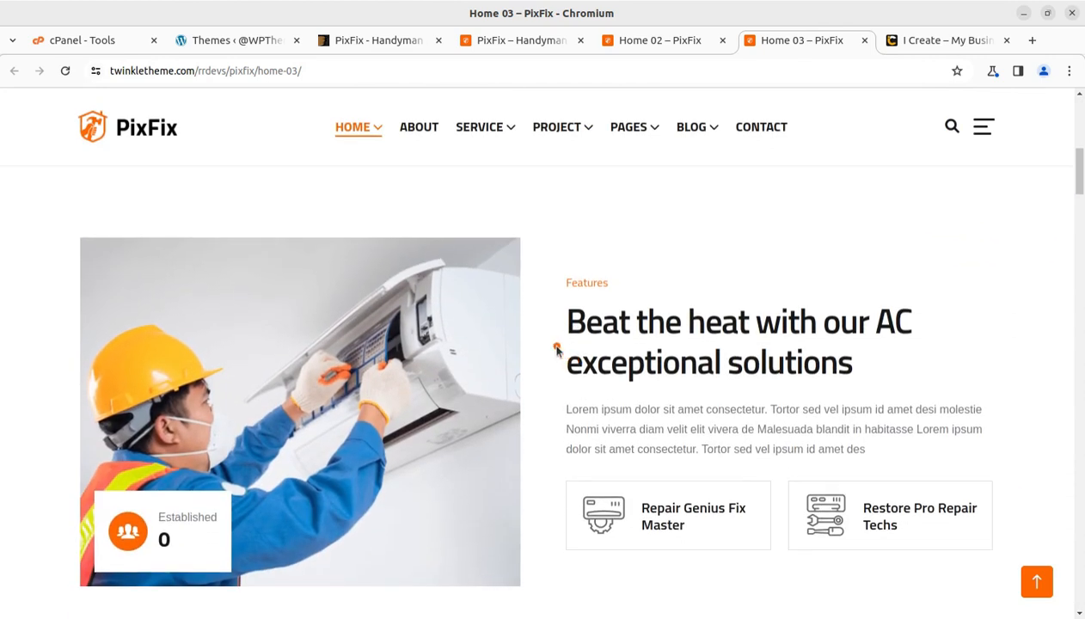
pyautogui.scroll(-5, 556, 348)
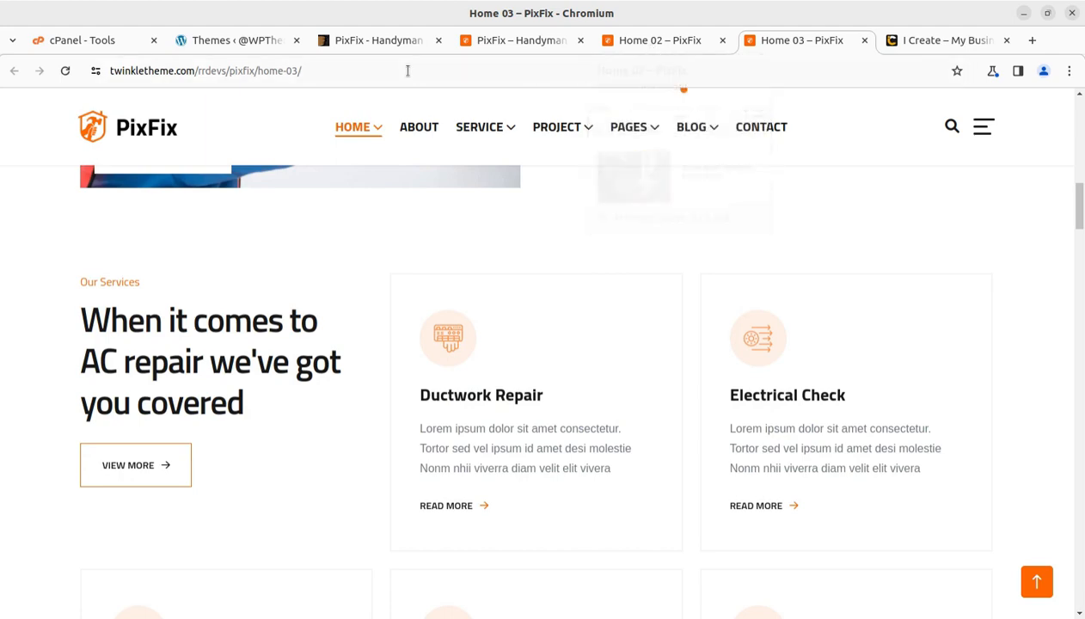
# Review the PixFix theme's ThemeForest listing, checking its title, regular license price and published date
pyautogui.click(376, 43)
pyautogui.scroll(2, 288, 361)
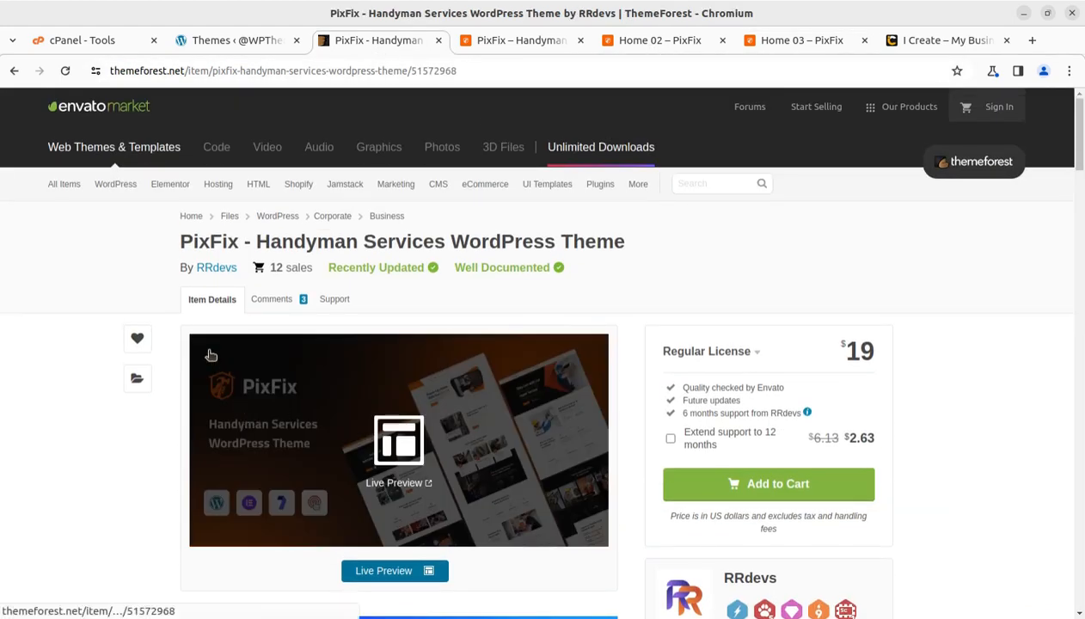
pyautogui.moveTo(178, 242); pyautogui.dragTo(440, 241)
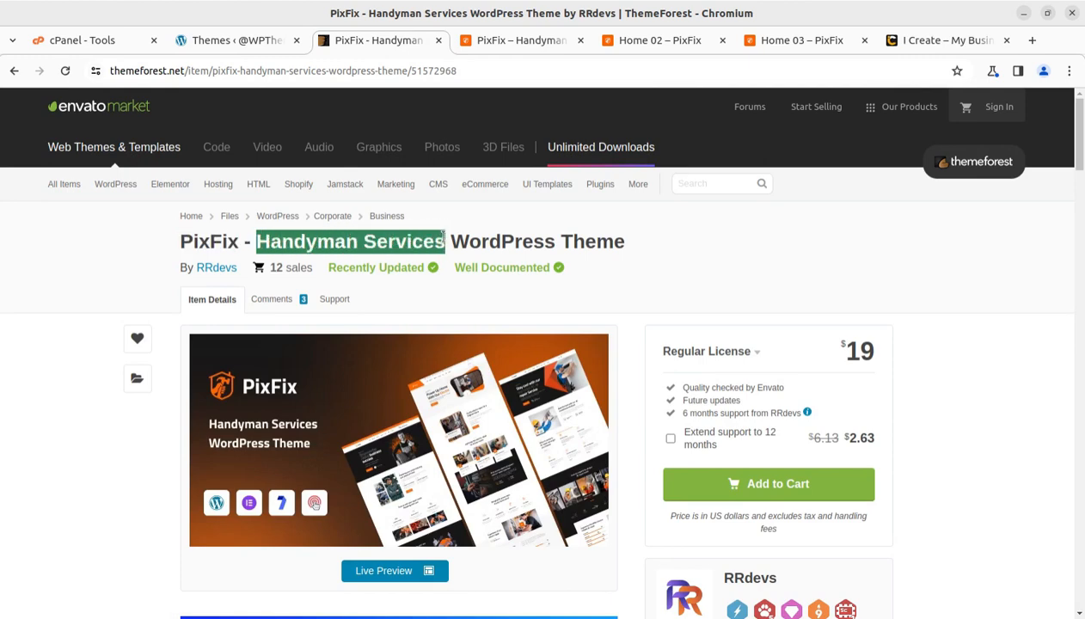
pyautogui.scroll(-2, 697, 363)
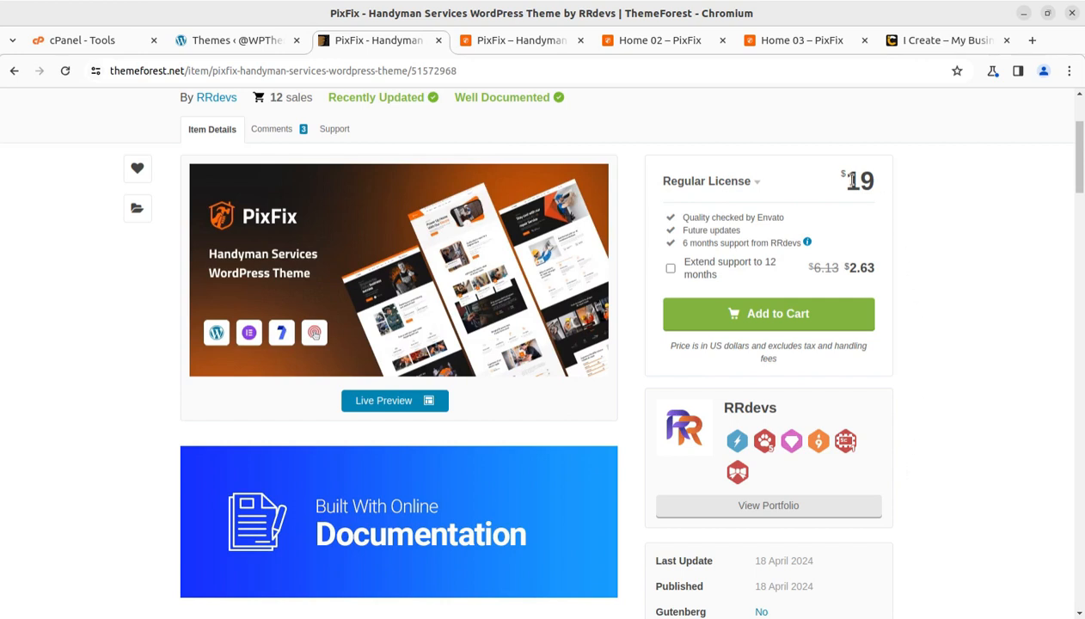
pyautogui.moveTo(849, 179); pyautogui.dragTo(890, 187)
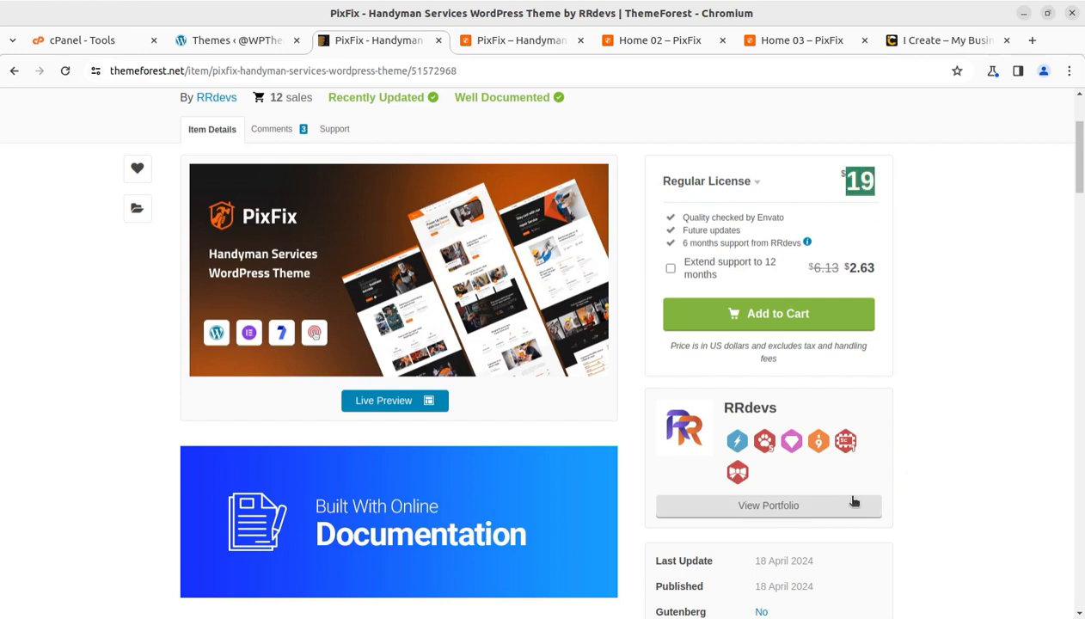
pyautogui.scroll(-1, 852, 504)
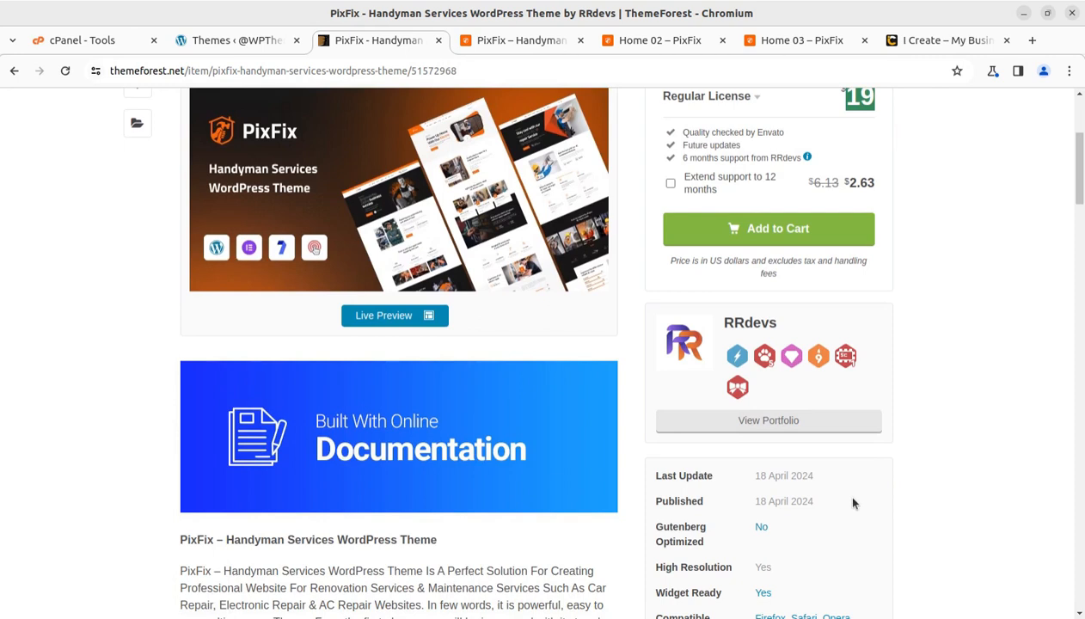
pyautogui.moveTo(834, 509); pyautogui.dragTo(753, 509)
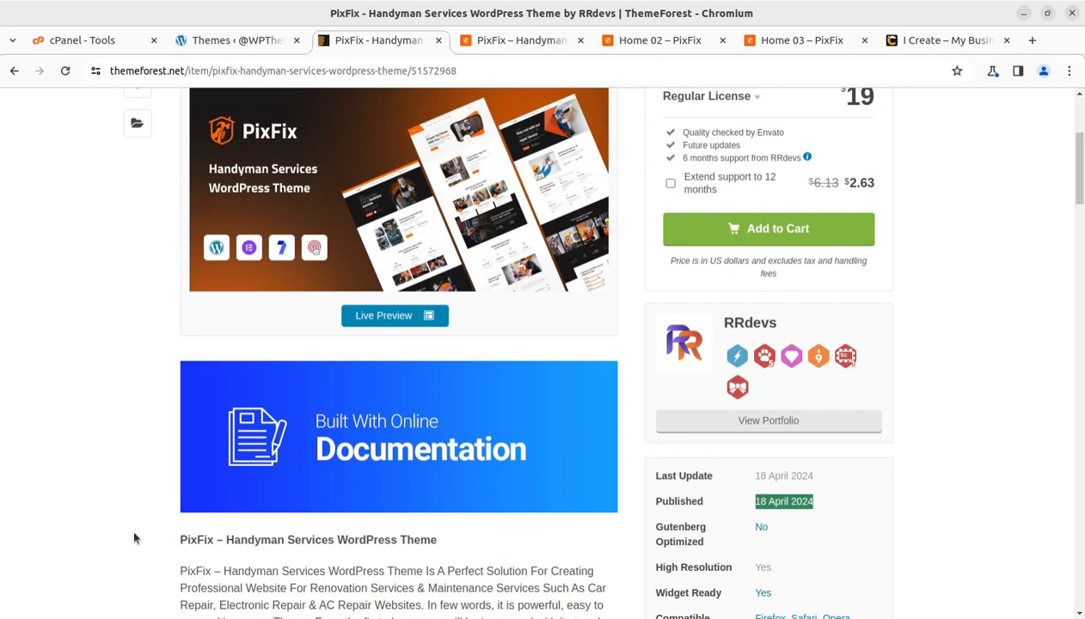
pyautogui.scroll(3, 133, 539)
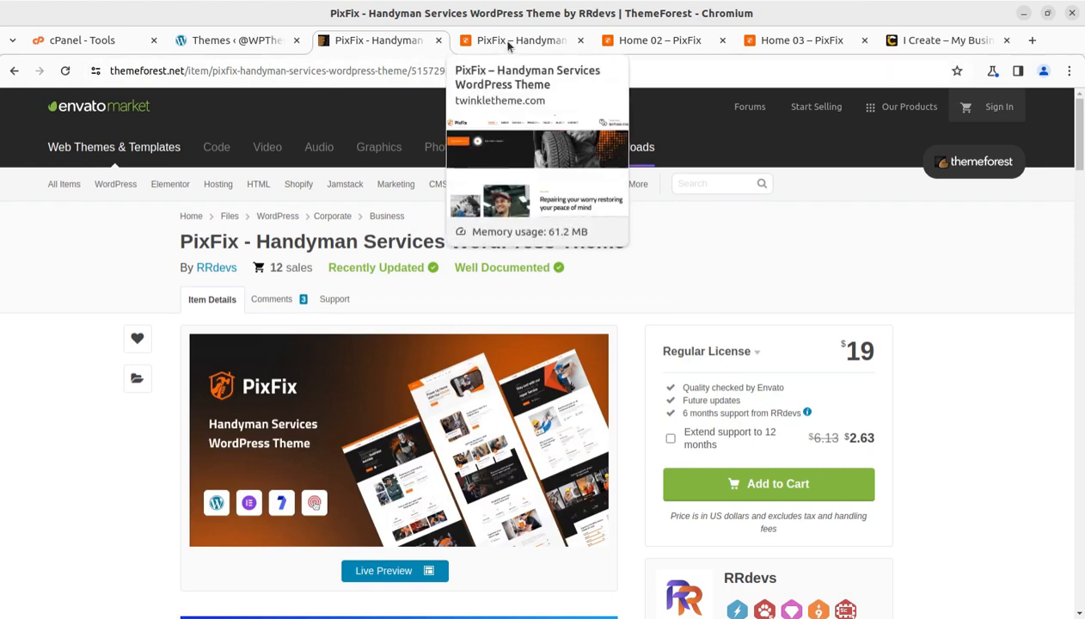
# Switch to the WordPress admin and open its Dashboard home
pyautogui.click(243, 43)
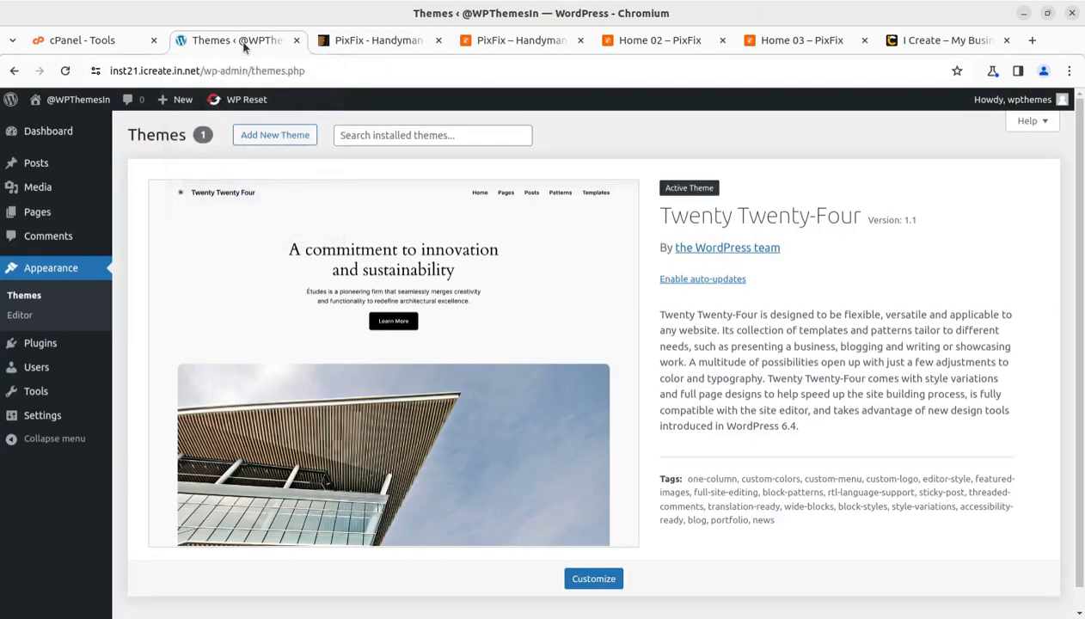
pyautogui.click(45, 138)
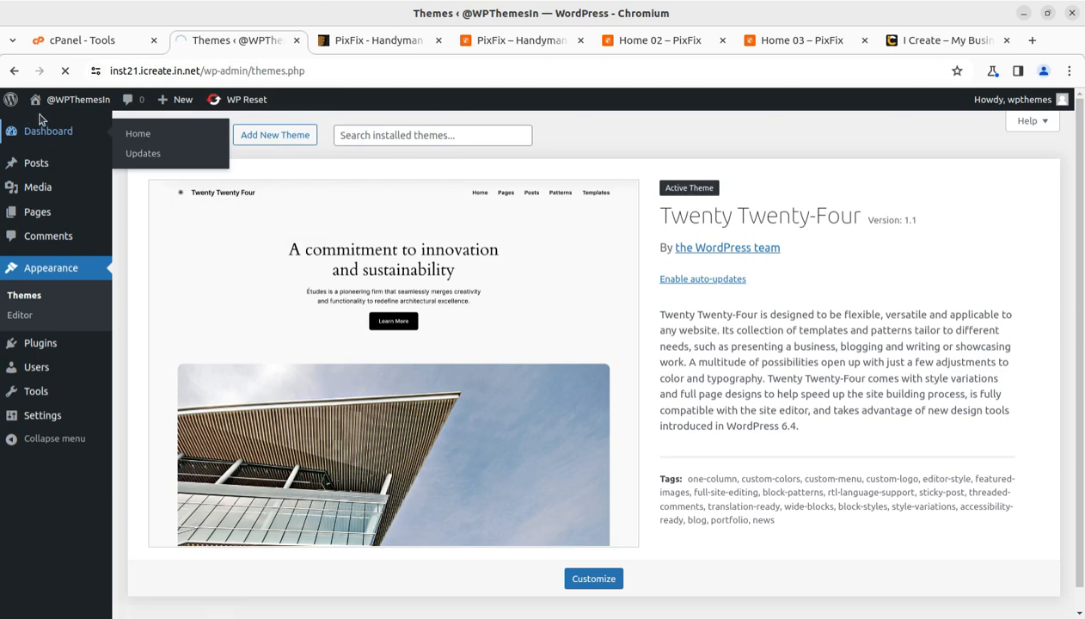
pyautogui.moveTo(58, 105)
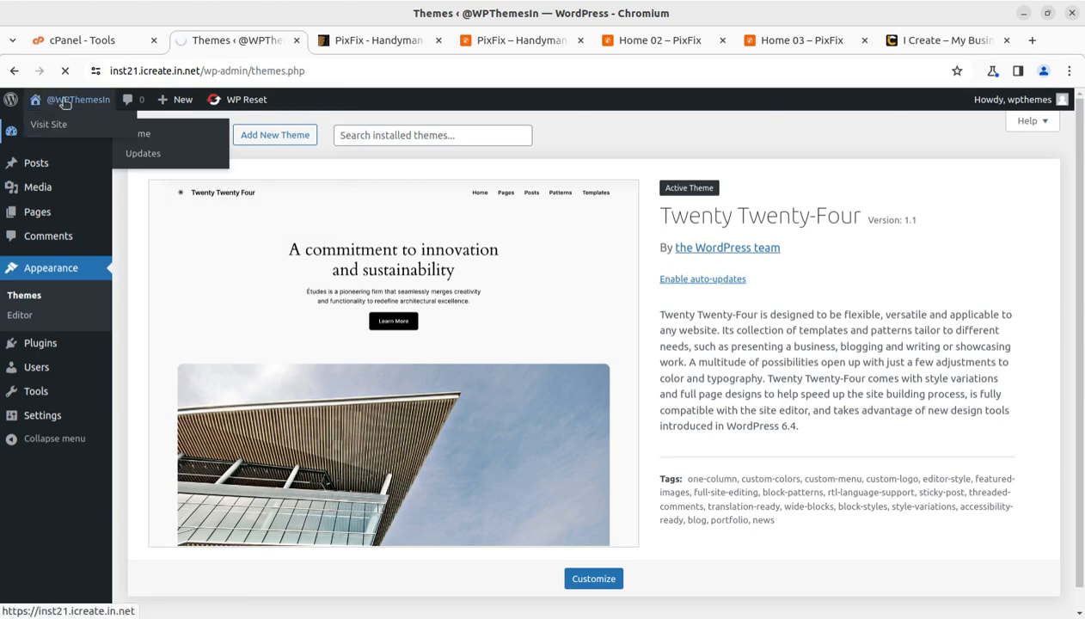
# Look through the hosting tools in cPanel, from Files and Databases down to the Security and Software sections
pyautogui.click(69, 39)
pyautogui.scroll(-3, 296, 387)
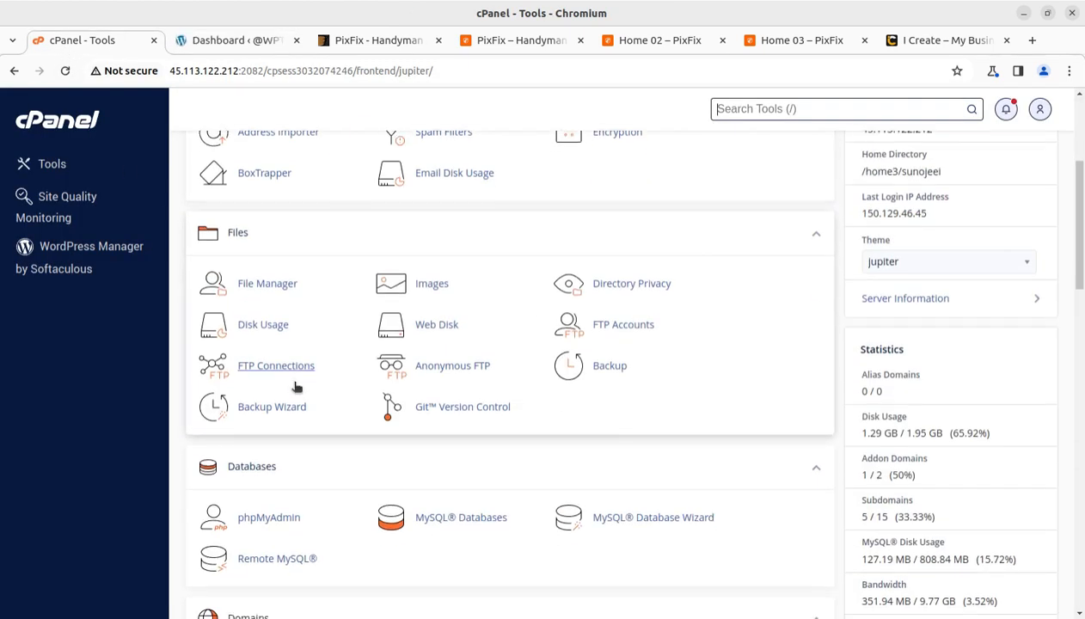
pyautogui.scroll(-8, 295, 387)
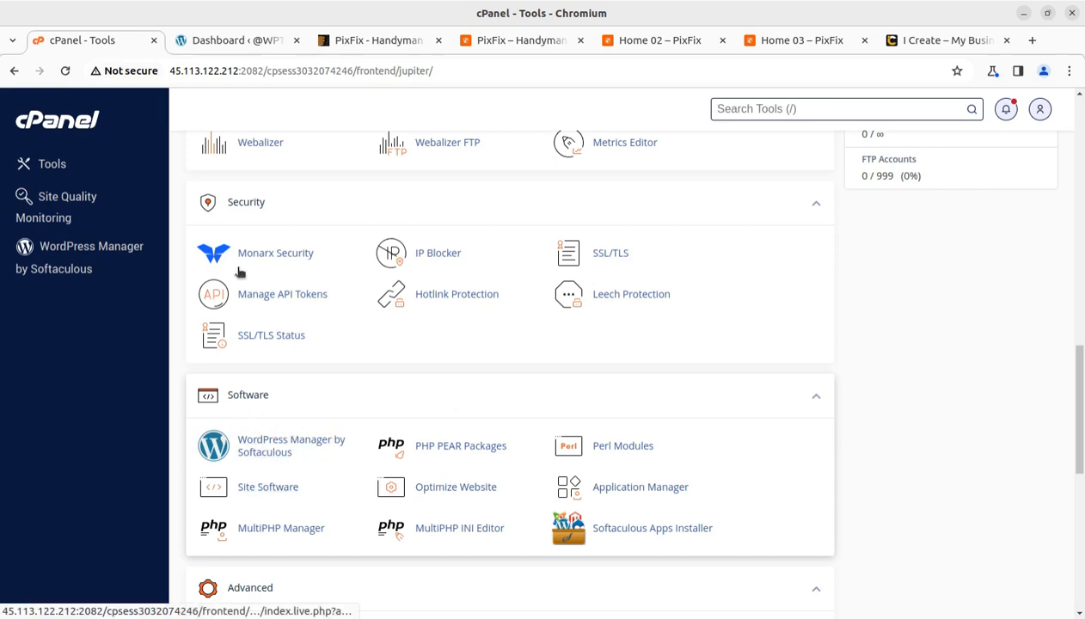
pyautogui.click(199, 40)
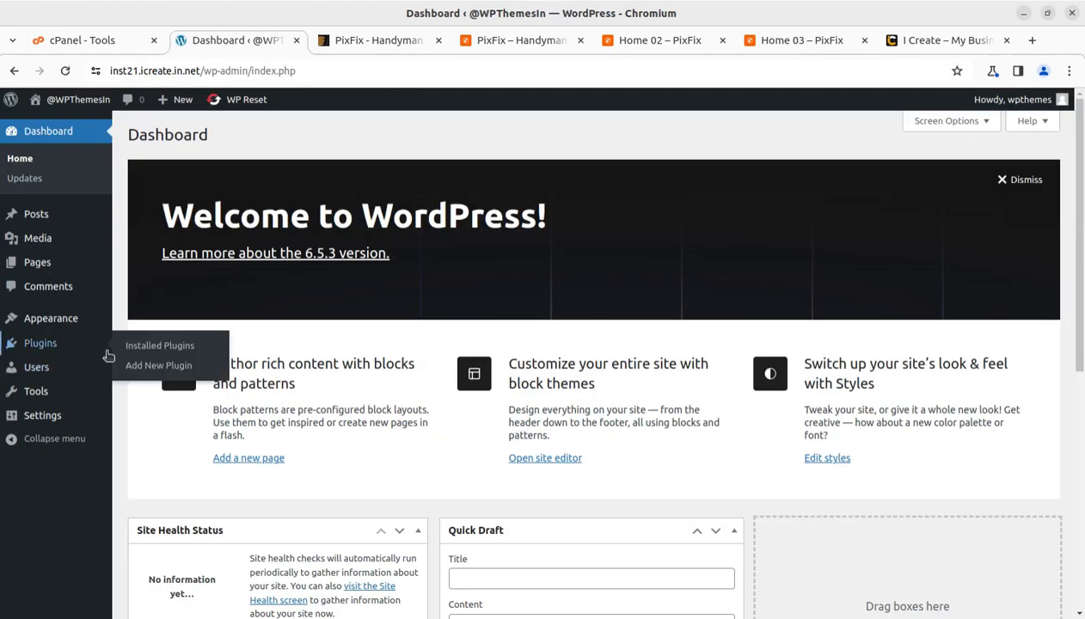
pyautogui.moveTo(72, 102)
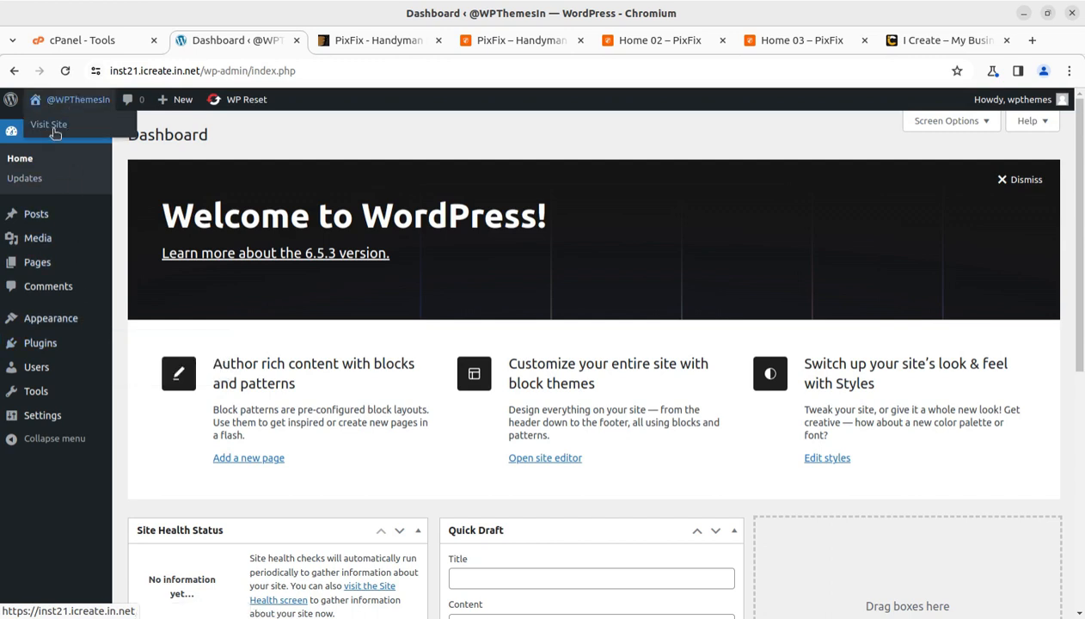
pyautogui.middleClick(53, 129)
pyautogui.click(312, 50)
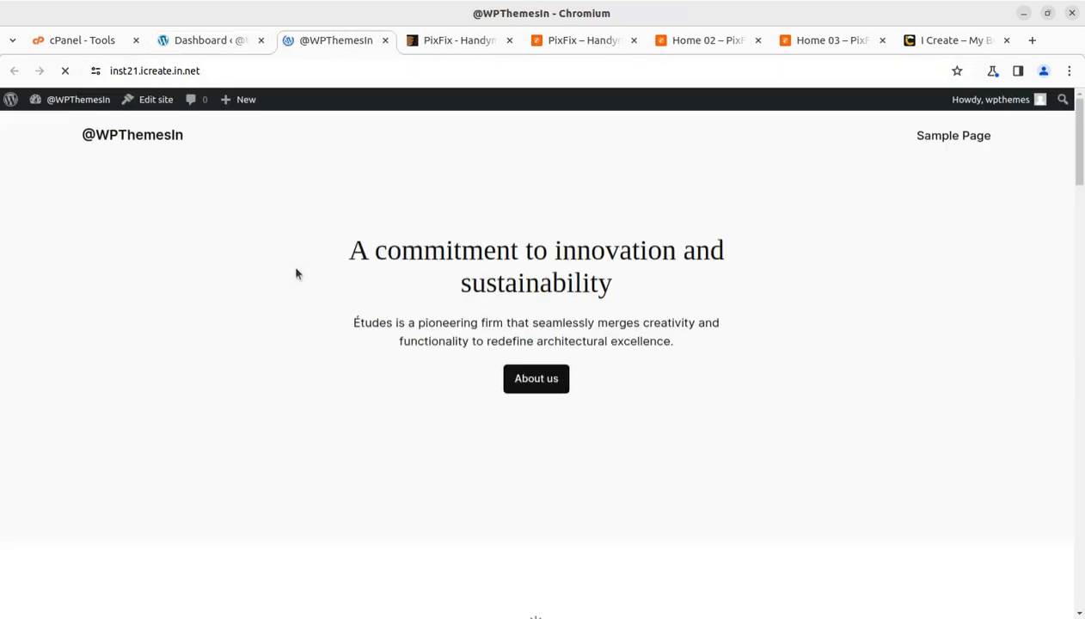
# Revisit the theme listing and all three PixFix demo home pages, check the home page variants, and compare them with the current site
pyautogui.click(447, 43)
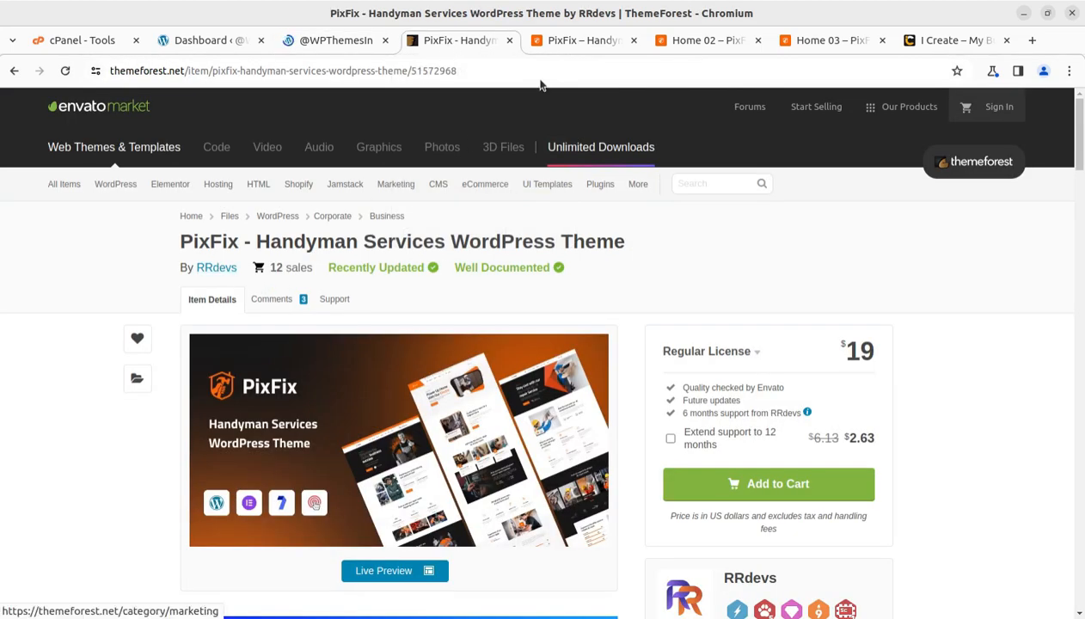
pyautogui.click(575, 50)
pyautogui.scroll(5, 443, 346)
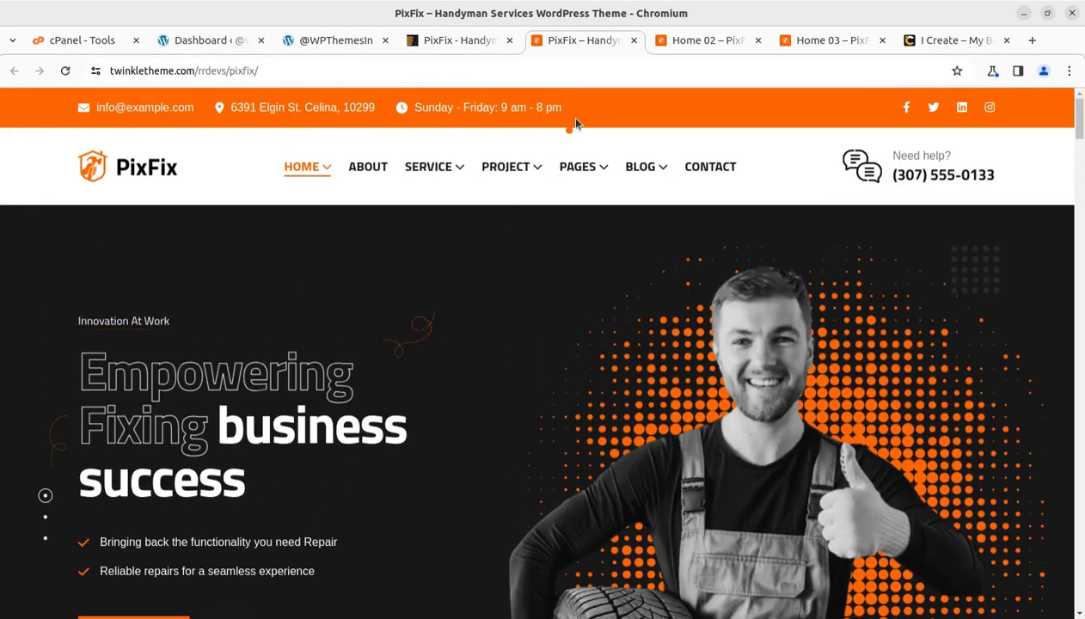
pyautogui.click(701, 40)
pyautogui.scroll(5, 340, 357)
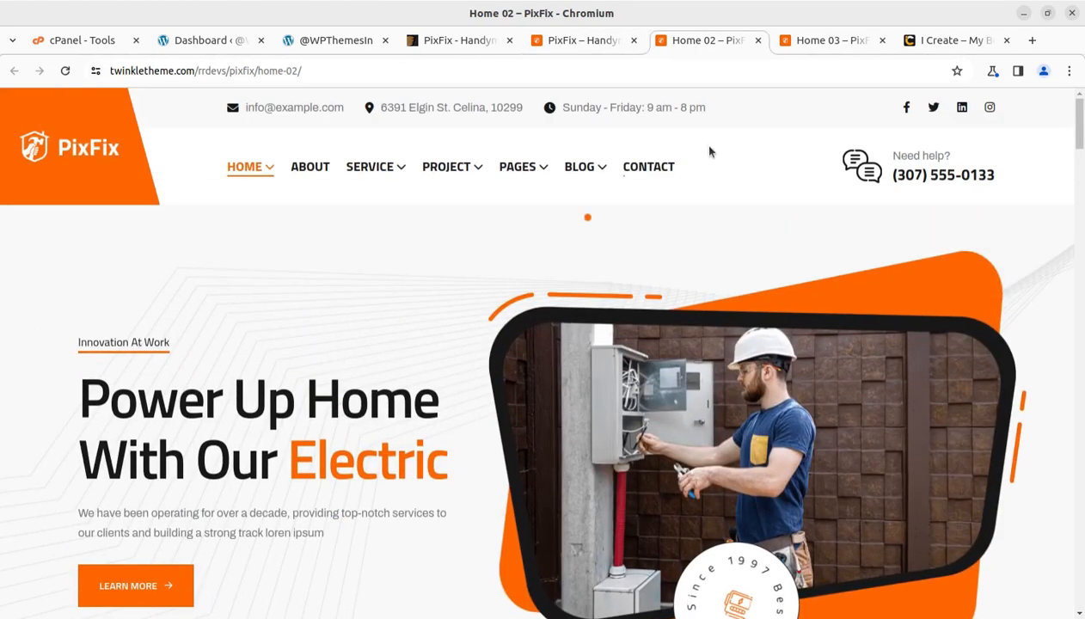
pyautogui.click(796, 41)
pyautogui.scroll(8, 530, 299)
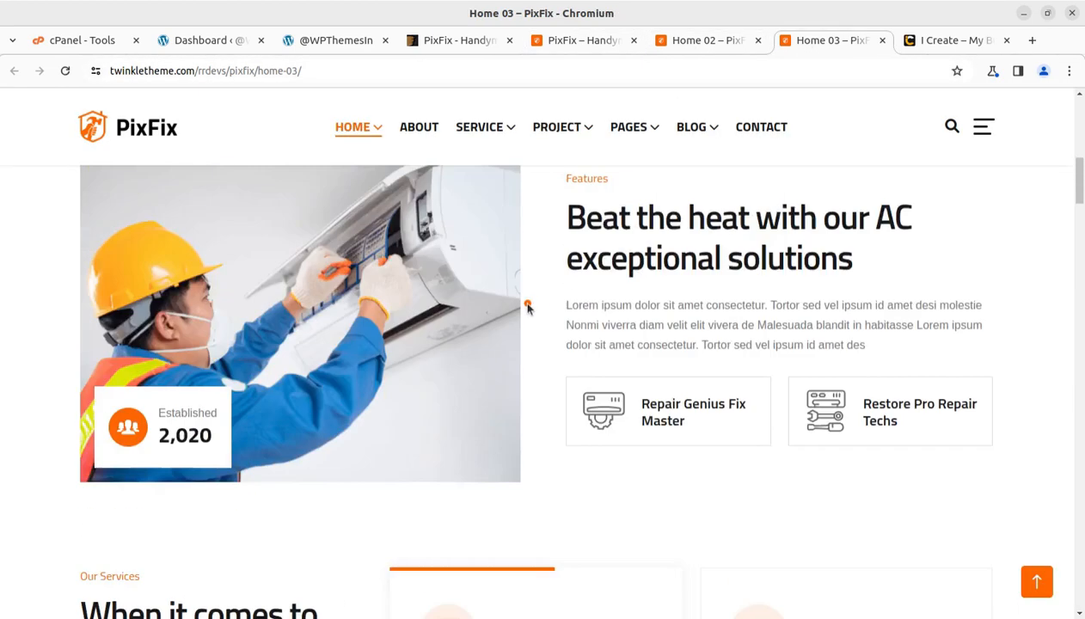
pyautogui.scroll(3, 528, 306)
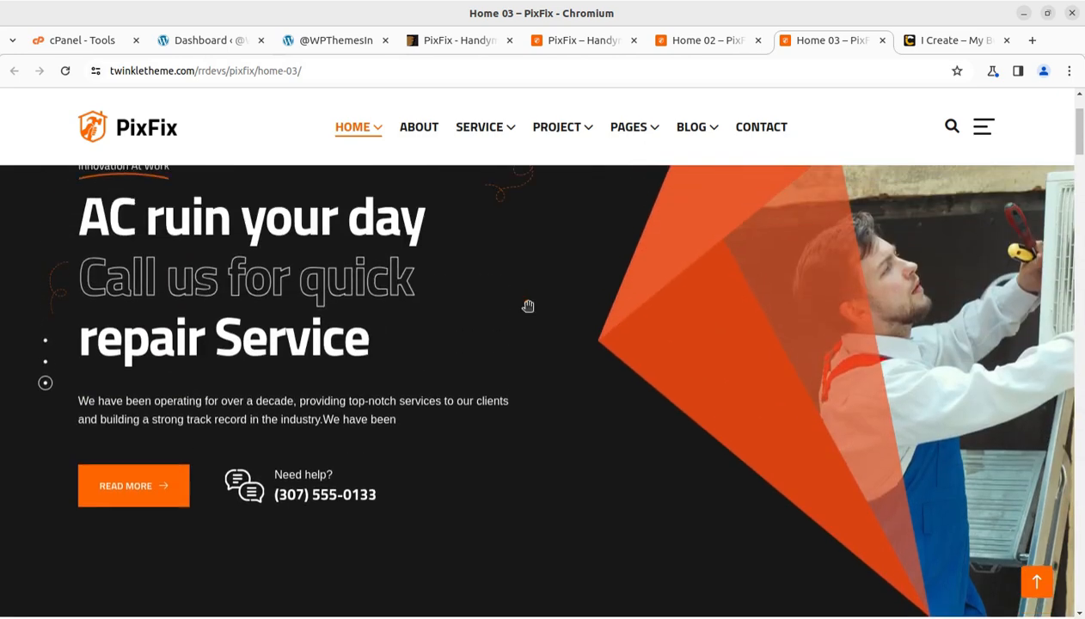
pyautogui.moveTo(368, 142)
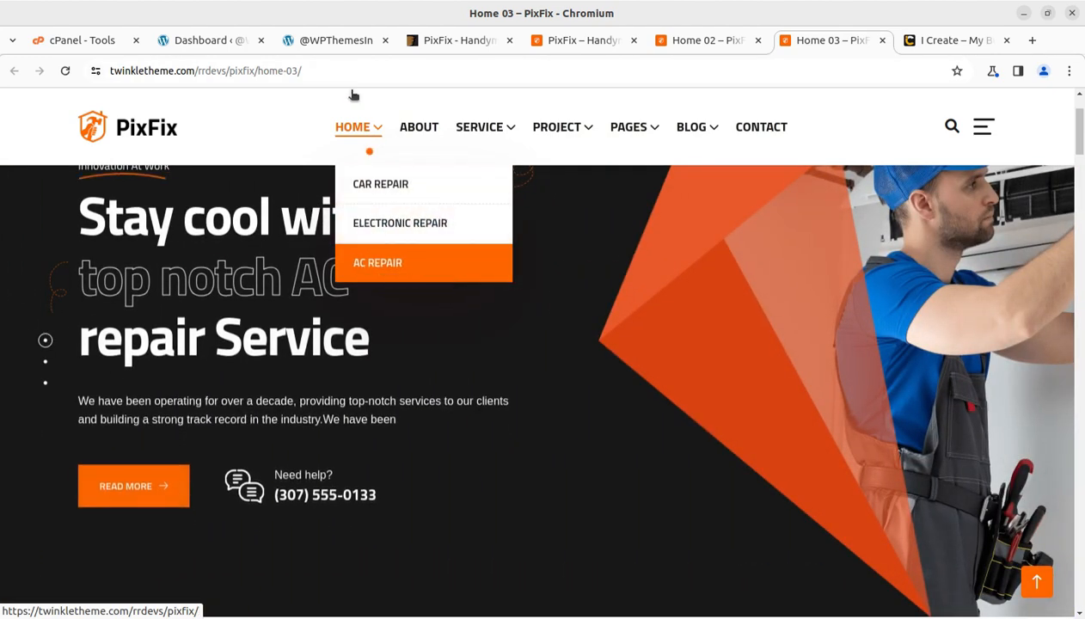
pyautogui.click(336, 41)
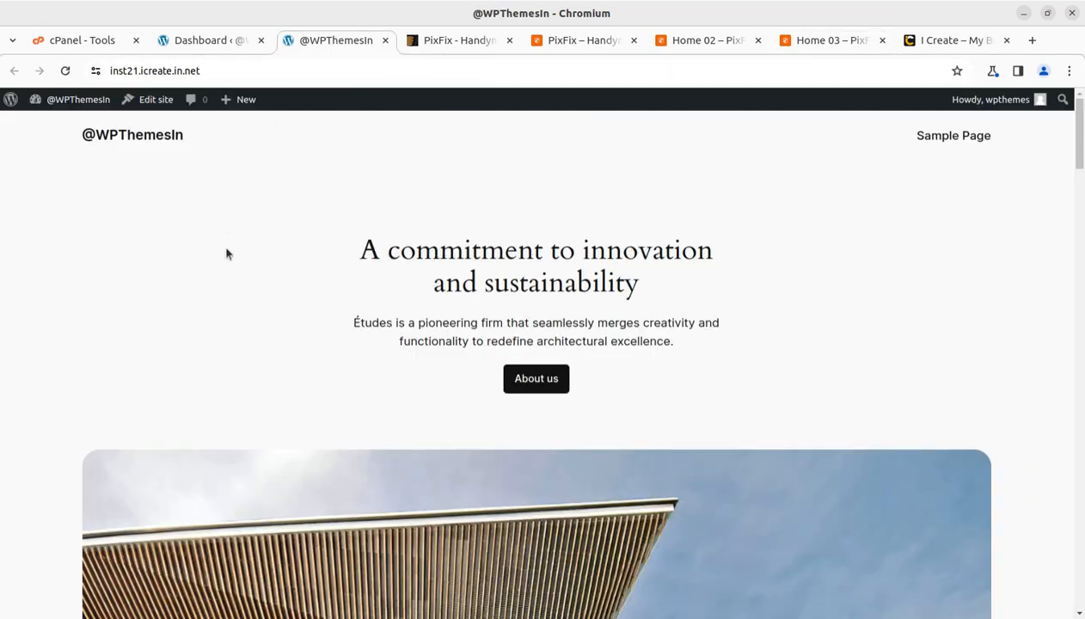
pyautogui.click(453, 43)
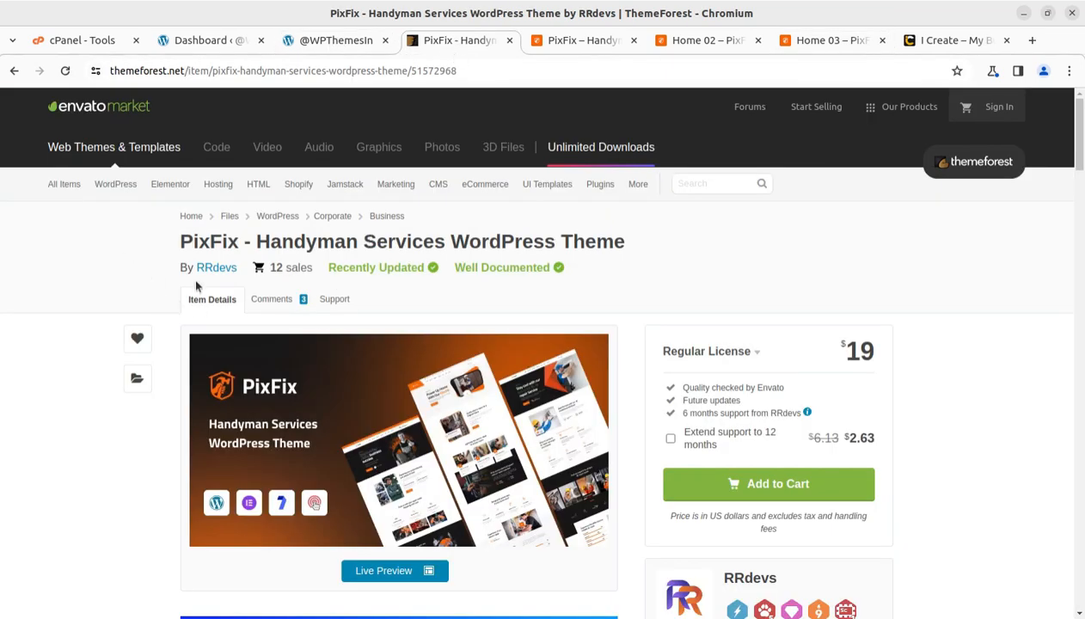
# Switch to the file manager and open the bundled-plugins folder inside Downloads/pixfix-100
pyautogui.click(0, 26)
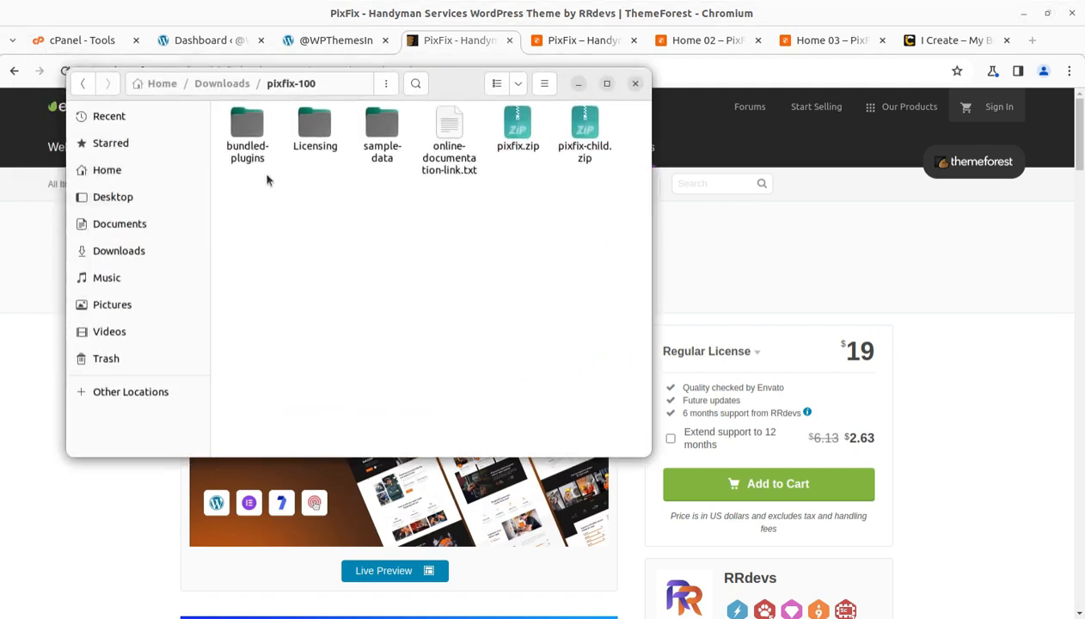
pyautogui.doubleClick(252, 126)
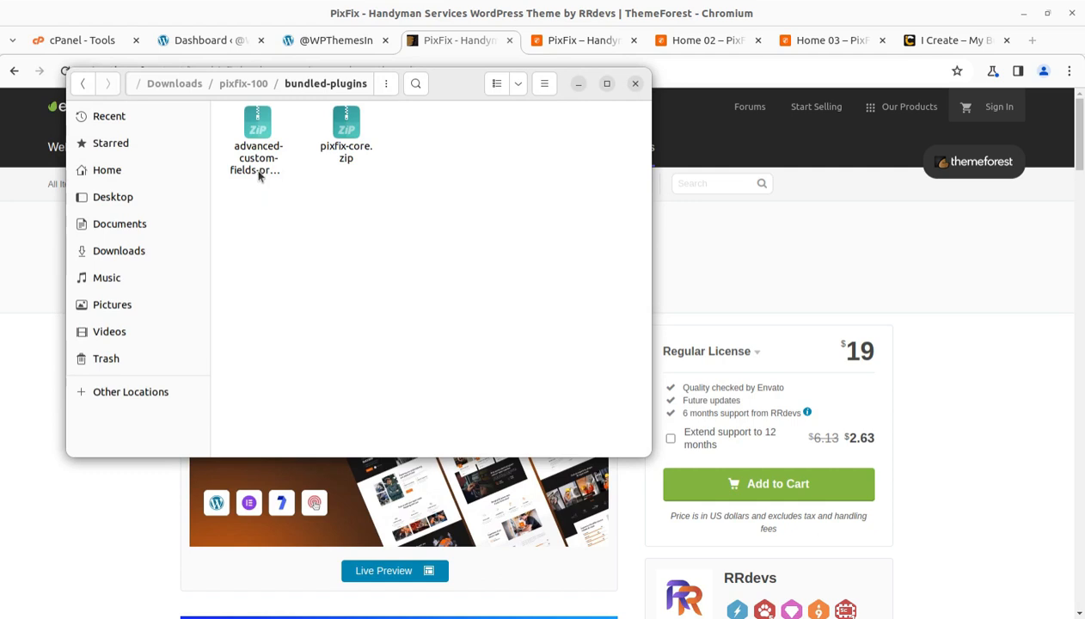
# Look through the bundled plugins, sample-data folder, pixfix.zip and pixfix-child.zip in the pixfix-100 package, then hide the file manager
pyautogui.click(258, 175)
pyautogui.click(333, 156)
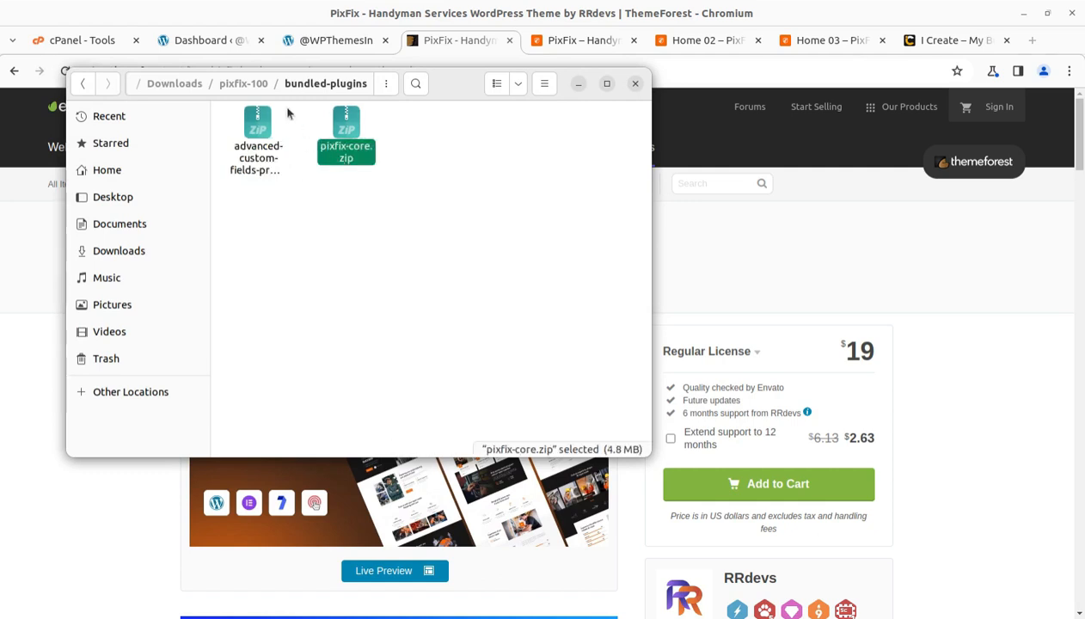
pyautogui.click(243, 83)
pyautogui.click(385, 130)
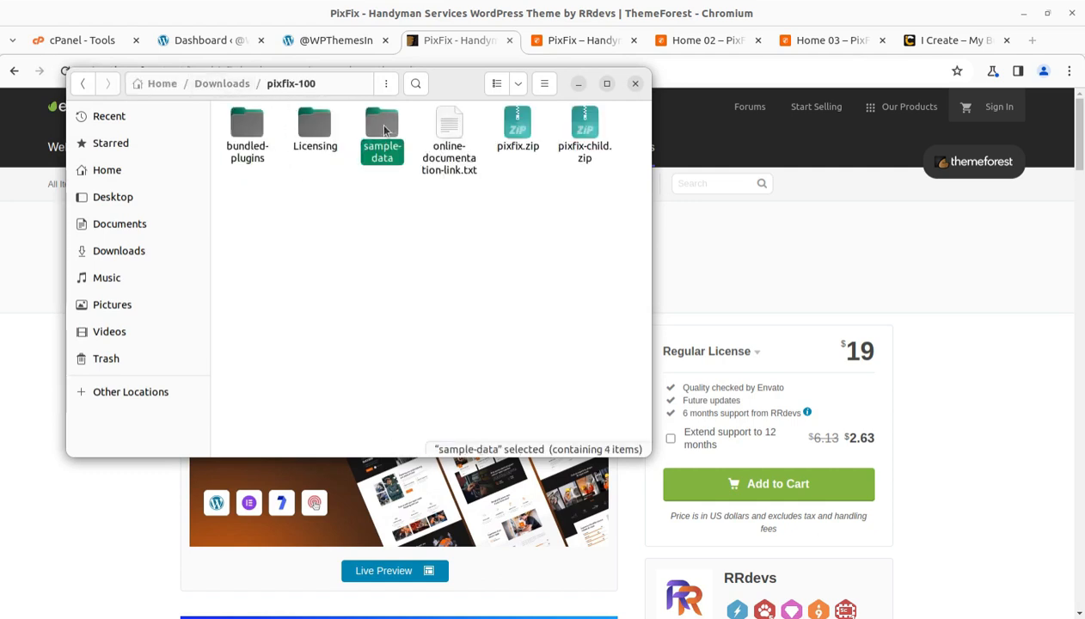
pyautogui.doubleClick(384, 130)
pyautogui.click(267, 85)
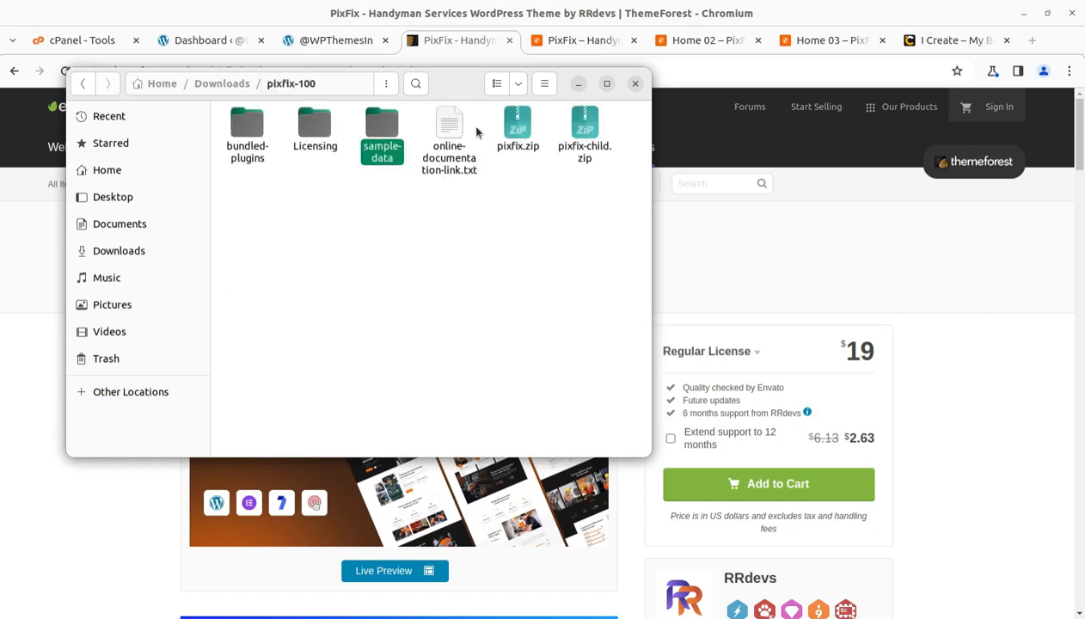
pyautogui.click(515, 131)
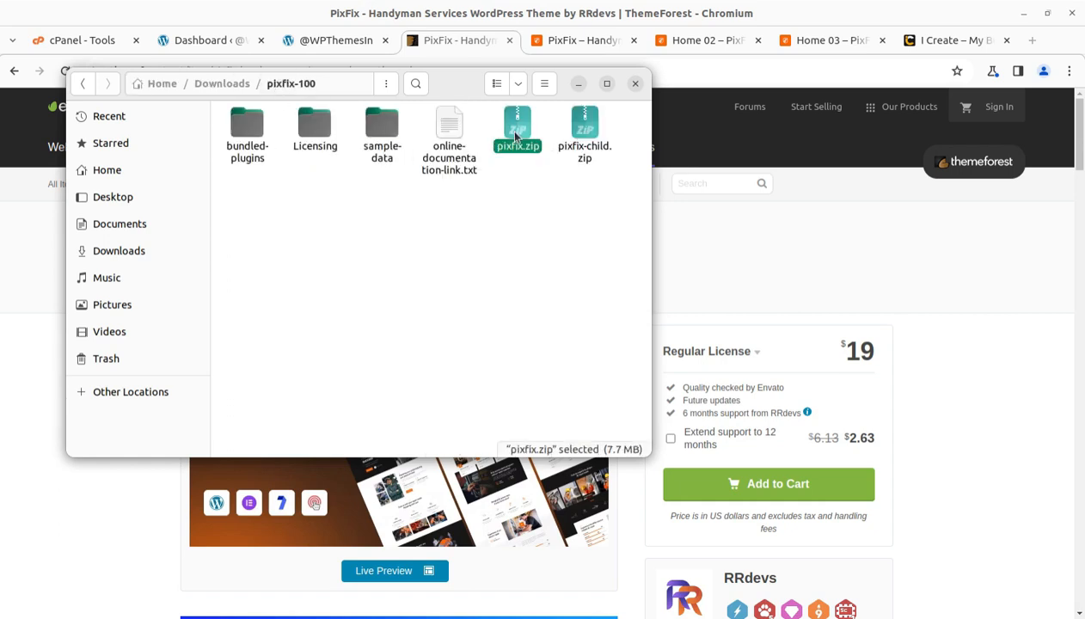
pyautogui.click(593, 142)
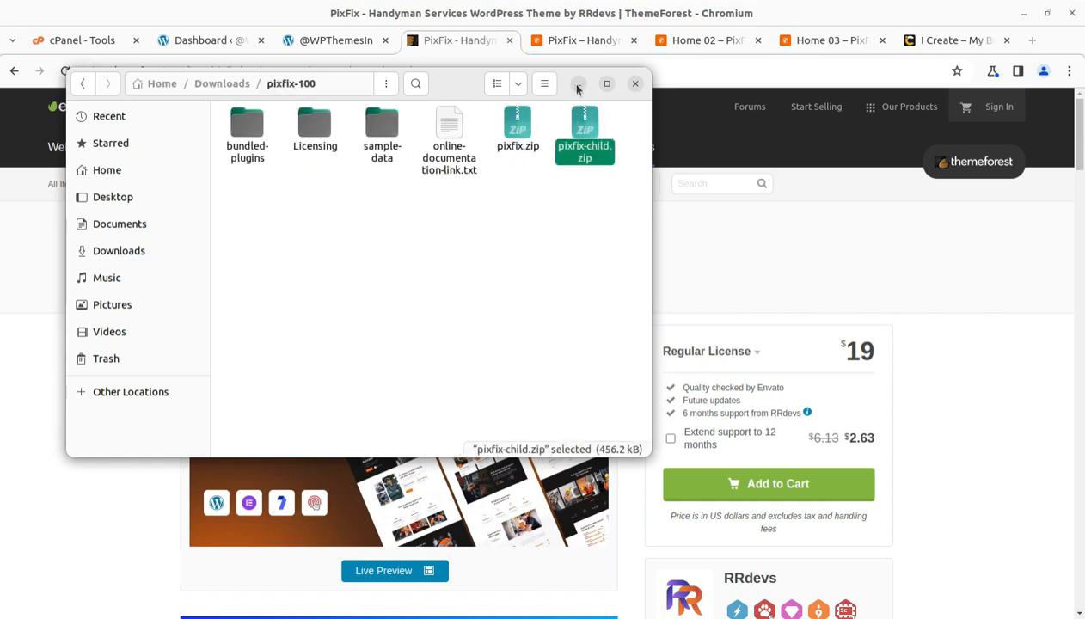
pyautogui.click(516, 131)
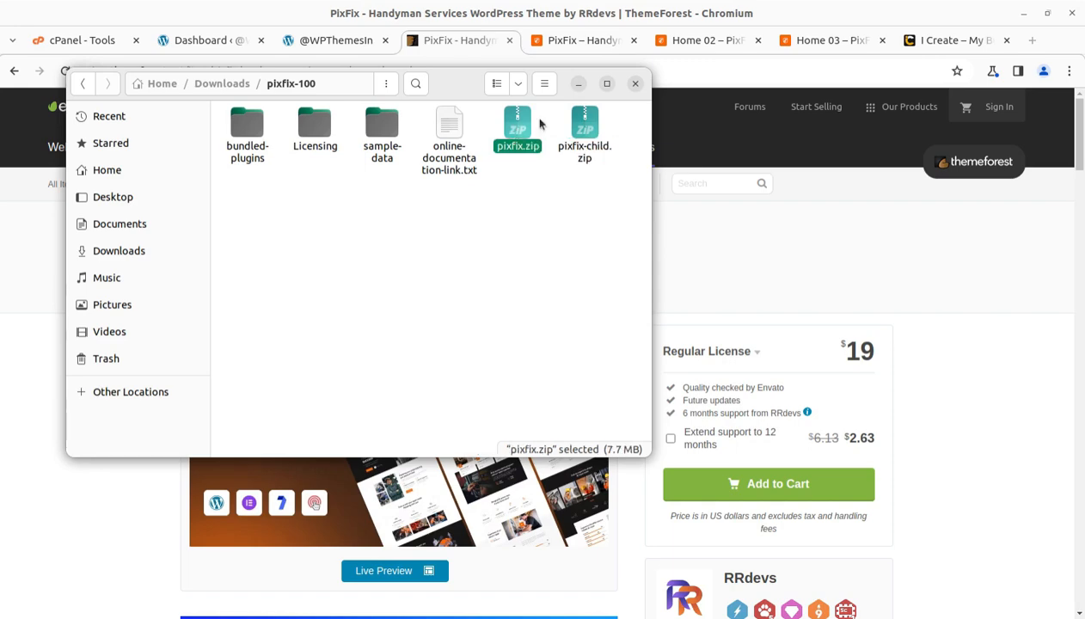
pyautogui.click(578, 83)
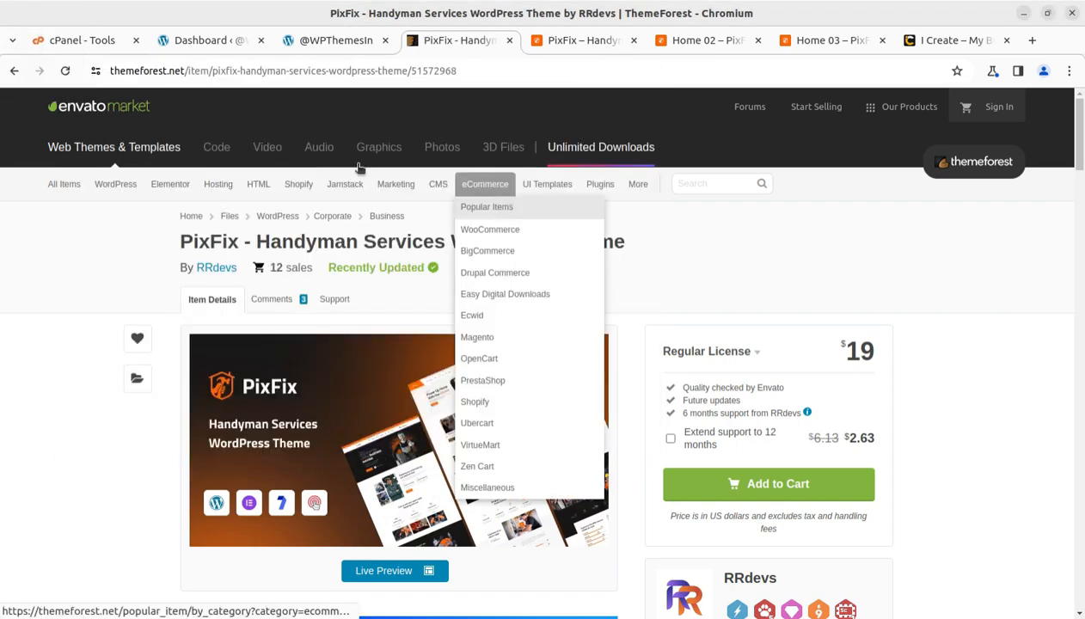
pyautogui.click(337, 40)
pyautogui.click(220, 40)
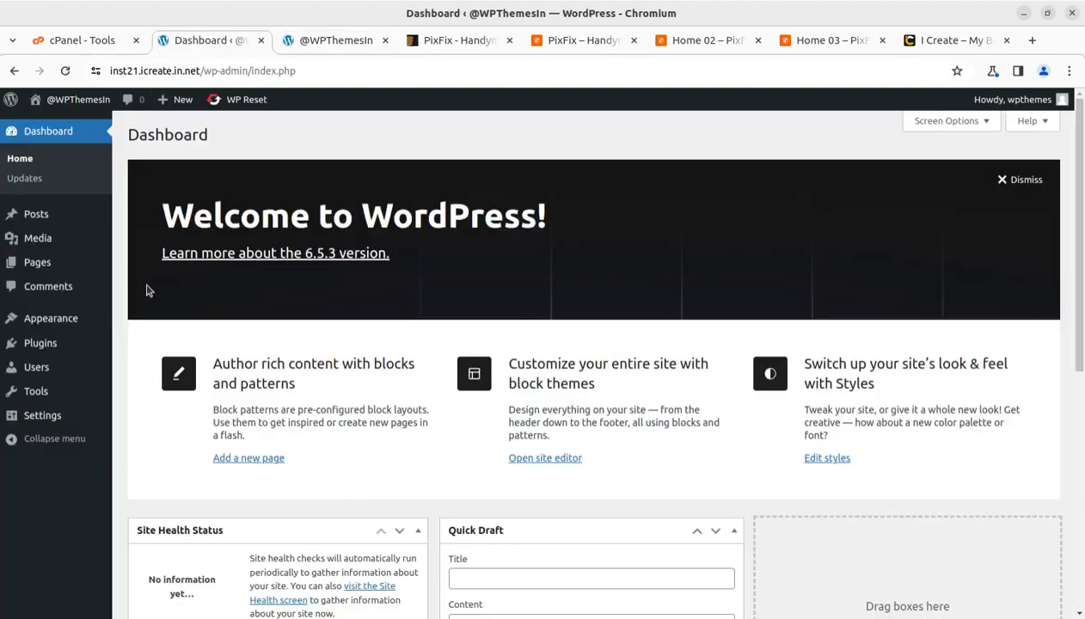
pyautogui.moveTo(62, 323)
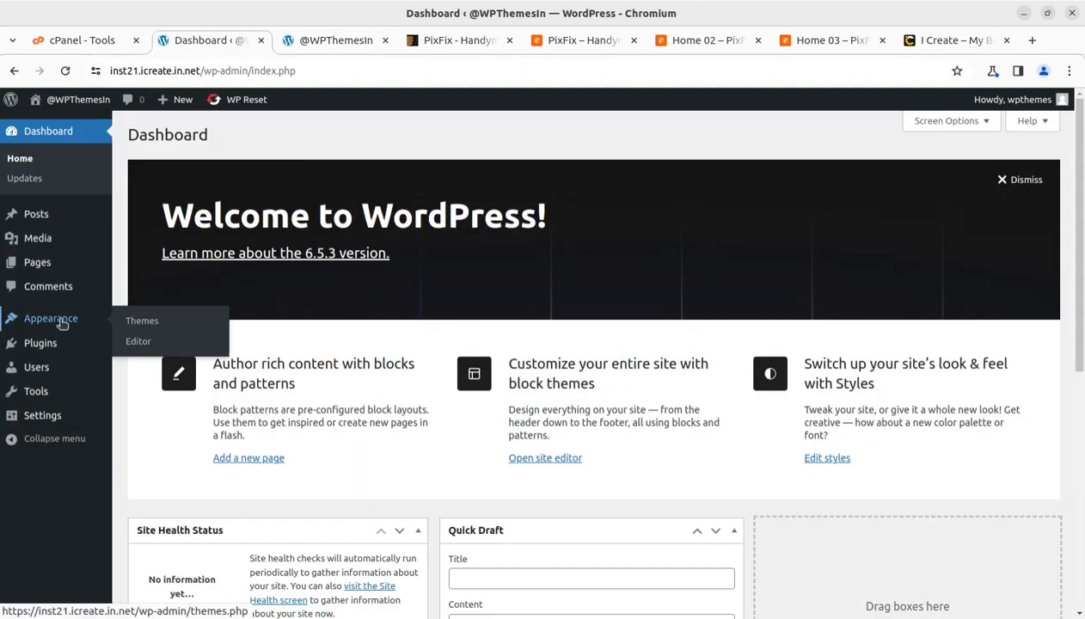
pyautogui.click(139, 325)
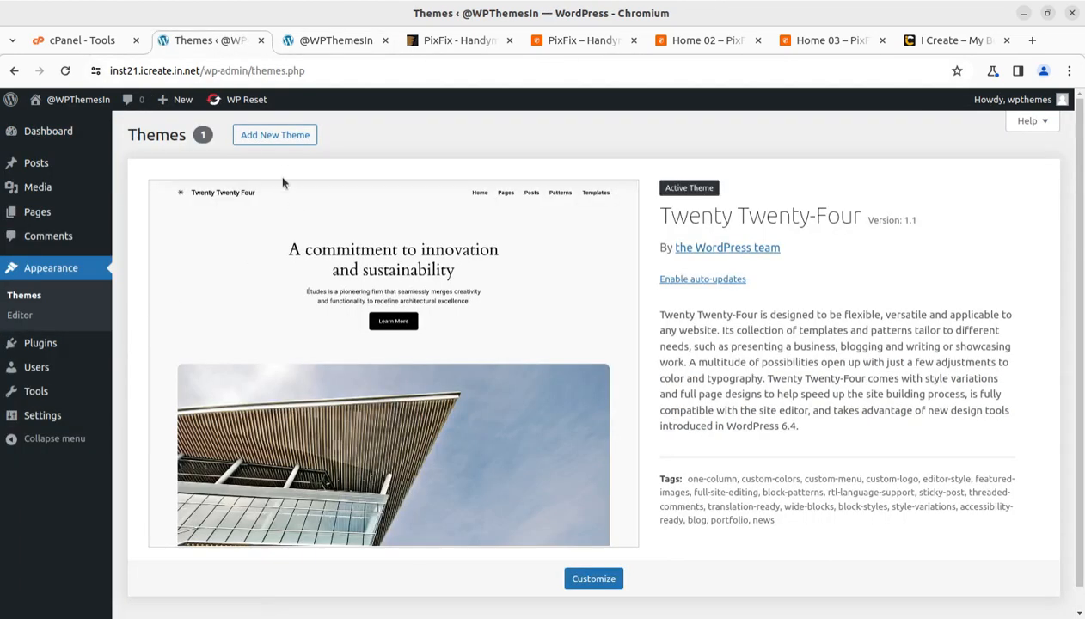
pyautogui.click(274, 133)
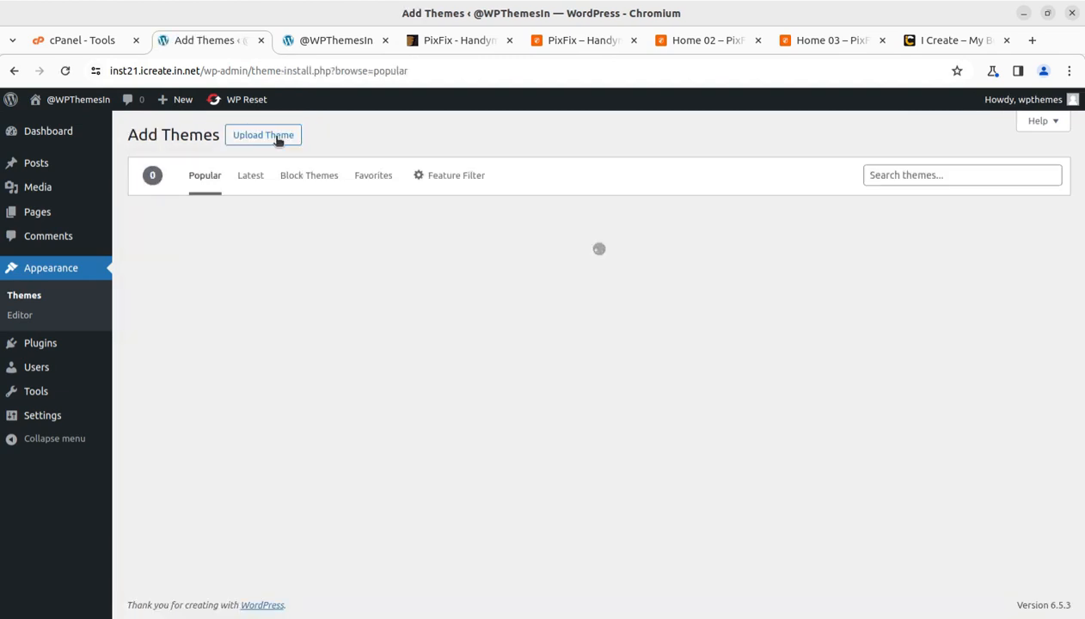
pyautogui.click(277, 138)
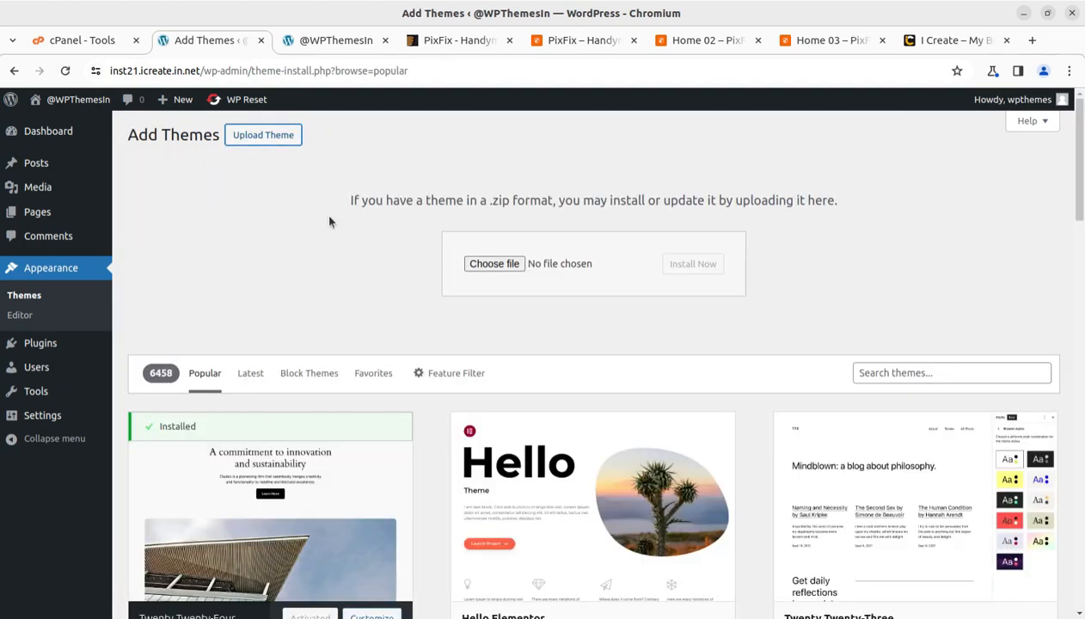
# Choose pixfix.zip from Downloads/pixfix-100 and install it as a theme
pyautogui.click(493, 263)
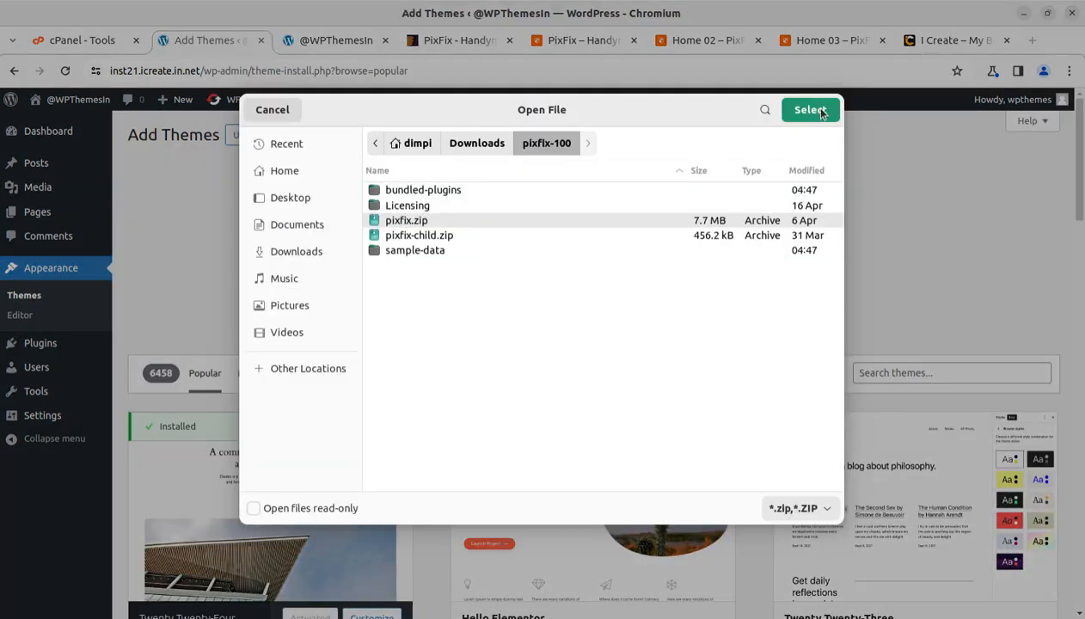
pyautogui.click(802, 110)
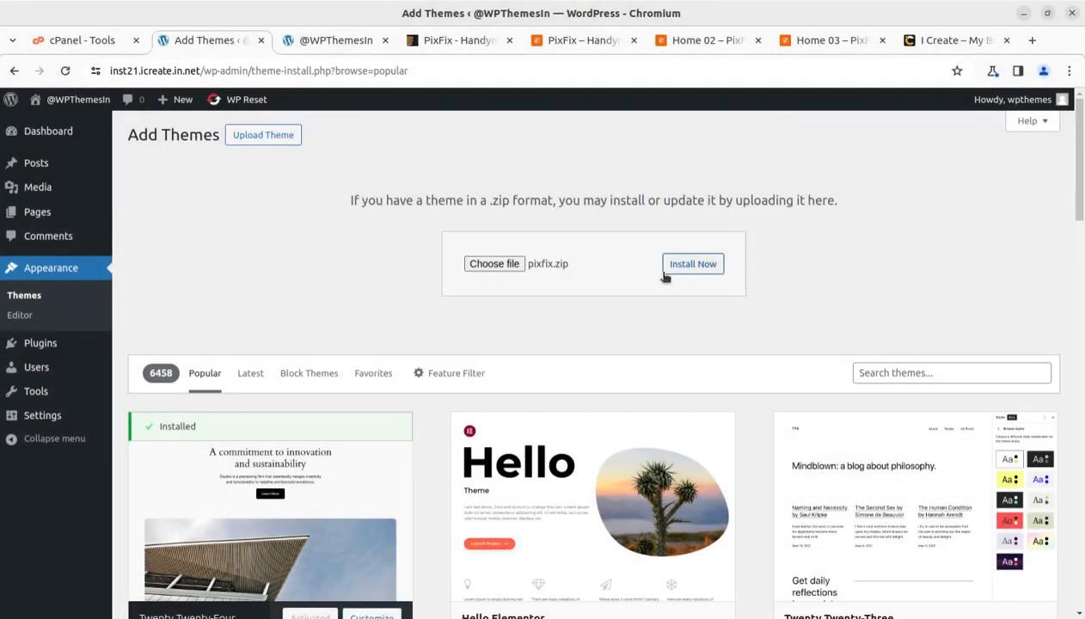
pyautogui.click(677, 270)
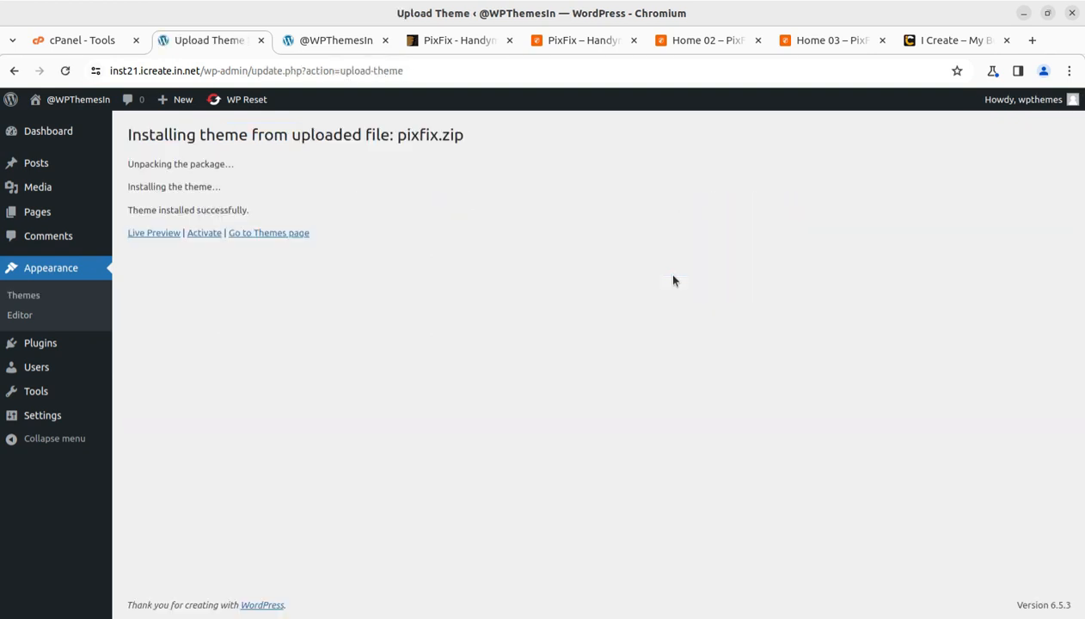
# Go to the installed themes and open the PixFix theme's details to check its name and version
pyautogui.click(292, 234)
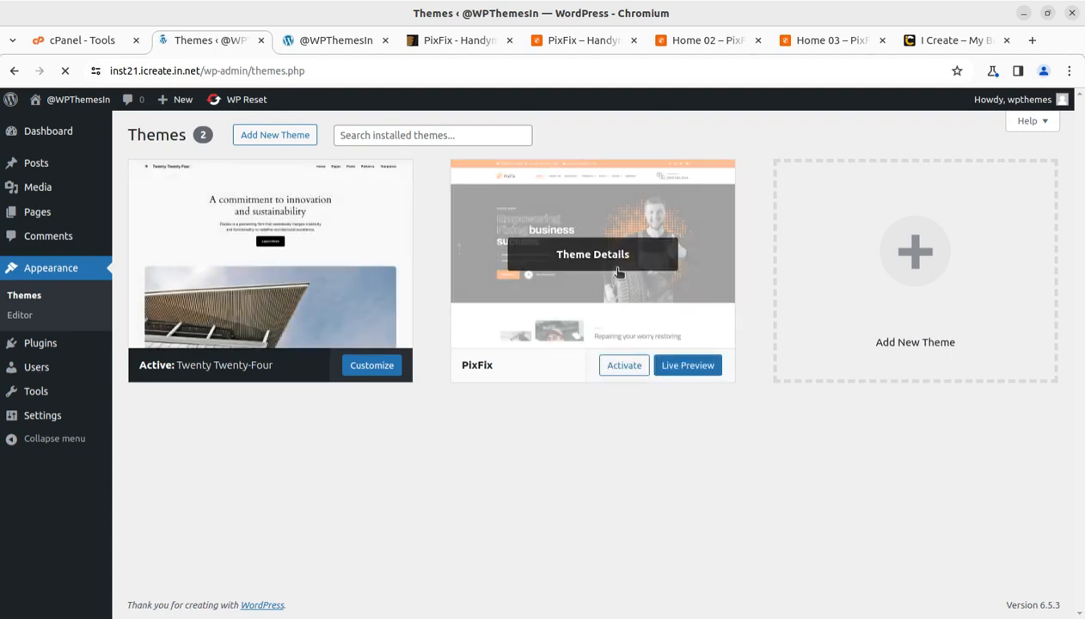
pyautogui.click(569, 258)
pyautogui.moveTo(662, 210); pyautogui.dragTo(805, 220)
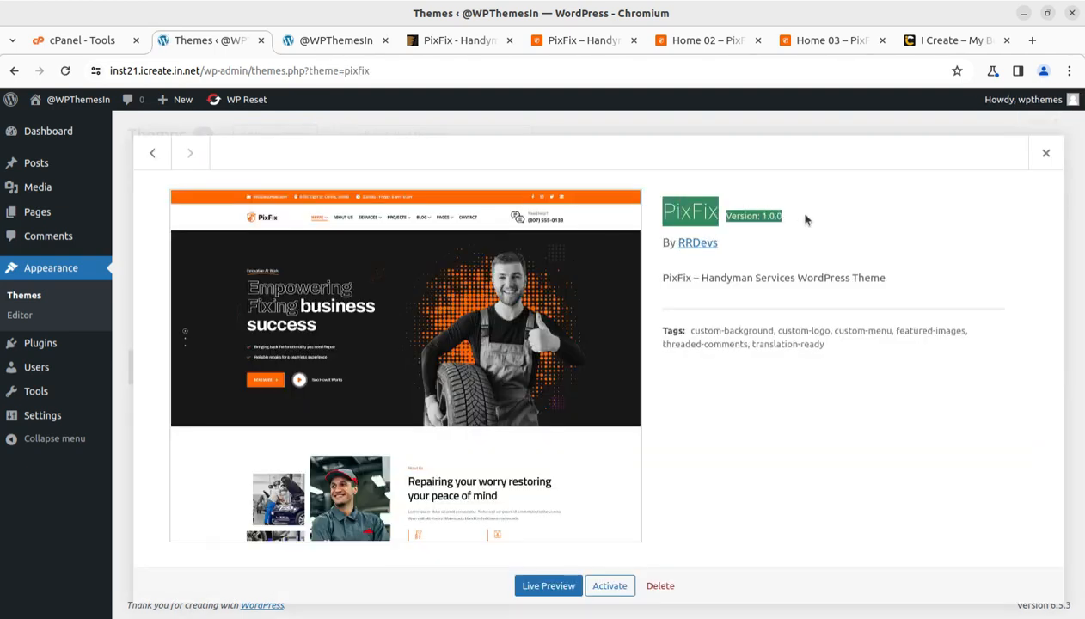
# Check the author, sales count and regular license price on the PixFix ThemeForest listing, and view the i-Create website
pyautogui.click(465, 41)
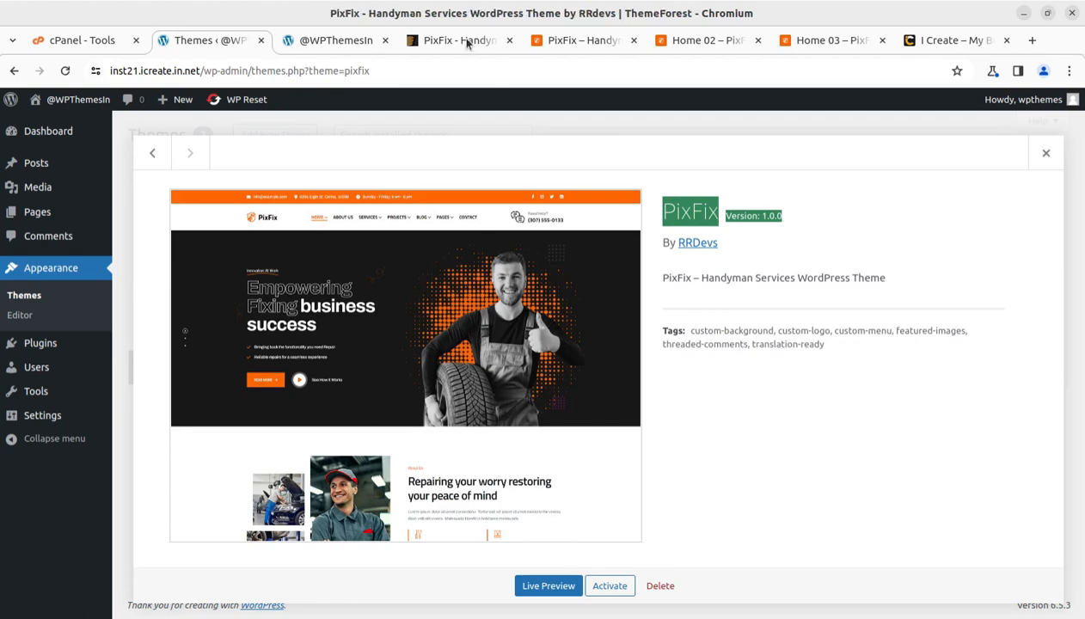
pyautogui.scroll(-3, 698, 331)
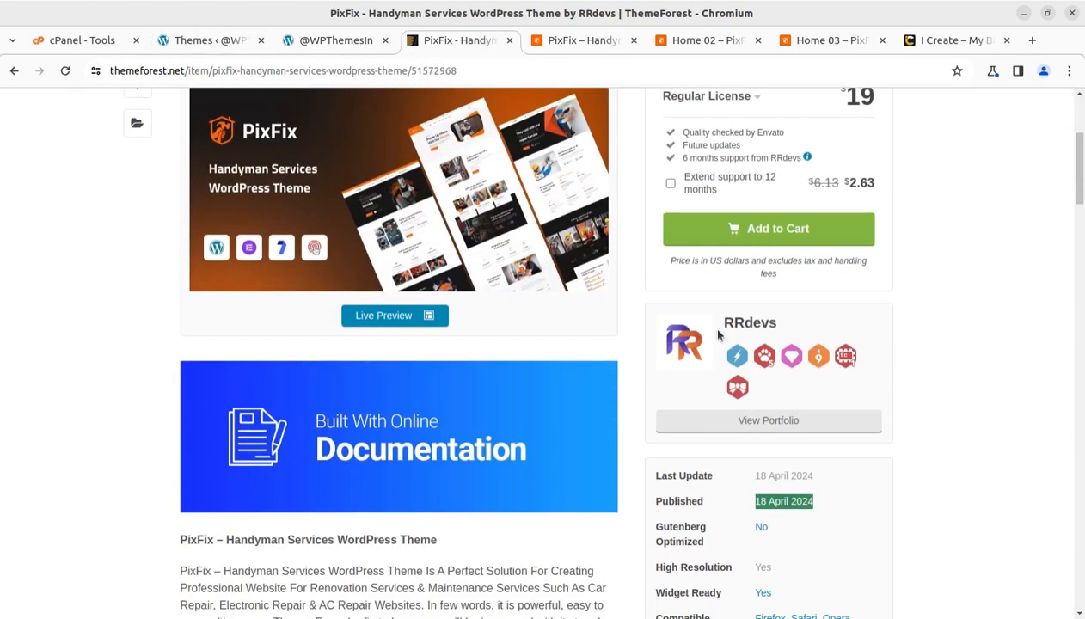
pyautogui.doubleClick(745, 323)
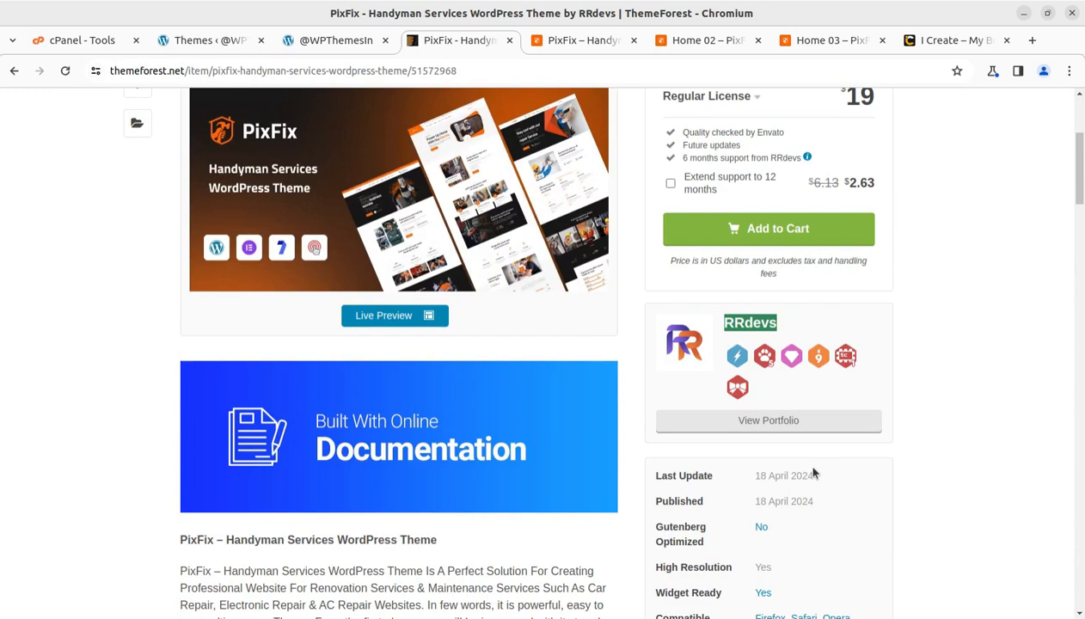
pyautogui.scroll(3, 808, 451)
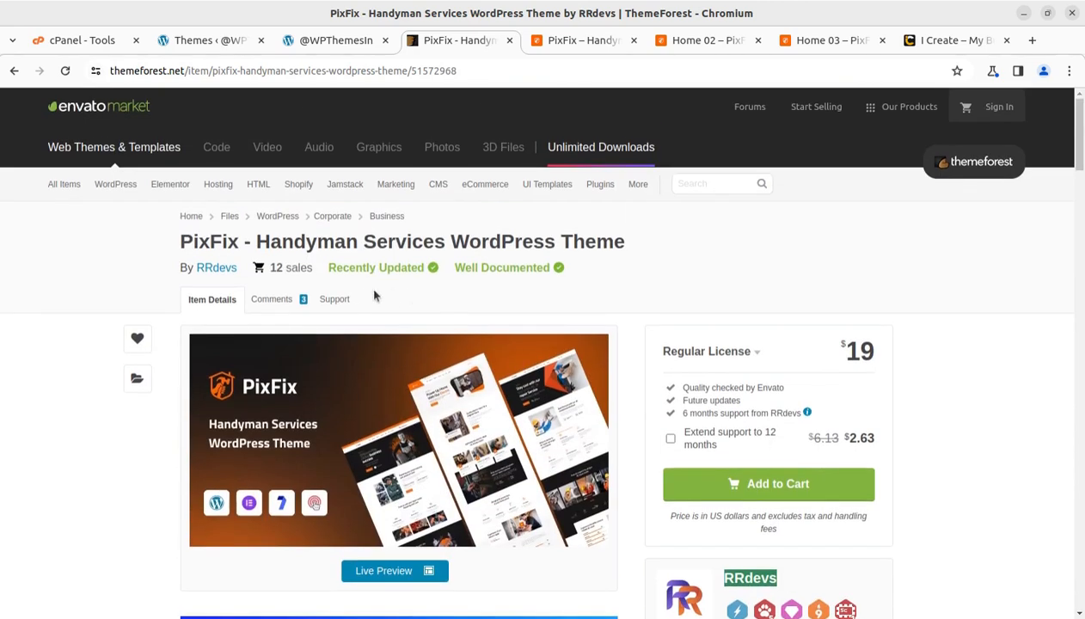
pyautogui.moveTo(265, 261); pyautogui.dragTo(281, 262)
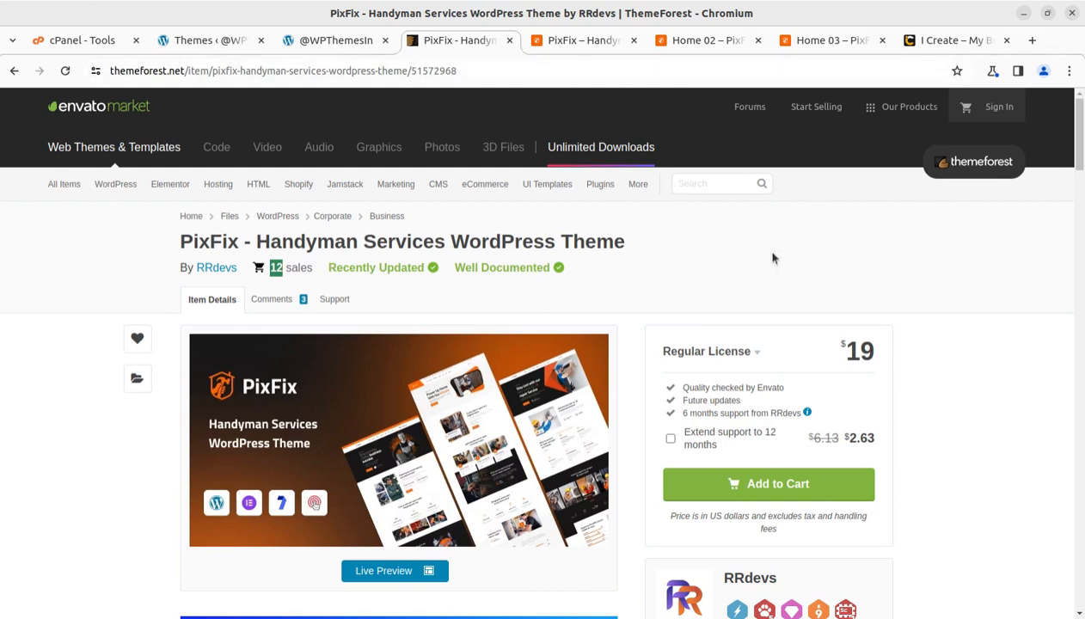
pyautogui.moveTo(845, 344); pyautogui.dragTo(876, 352)
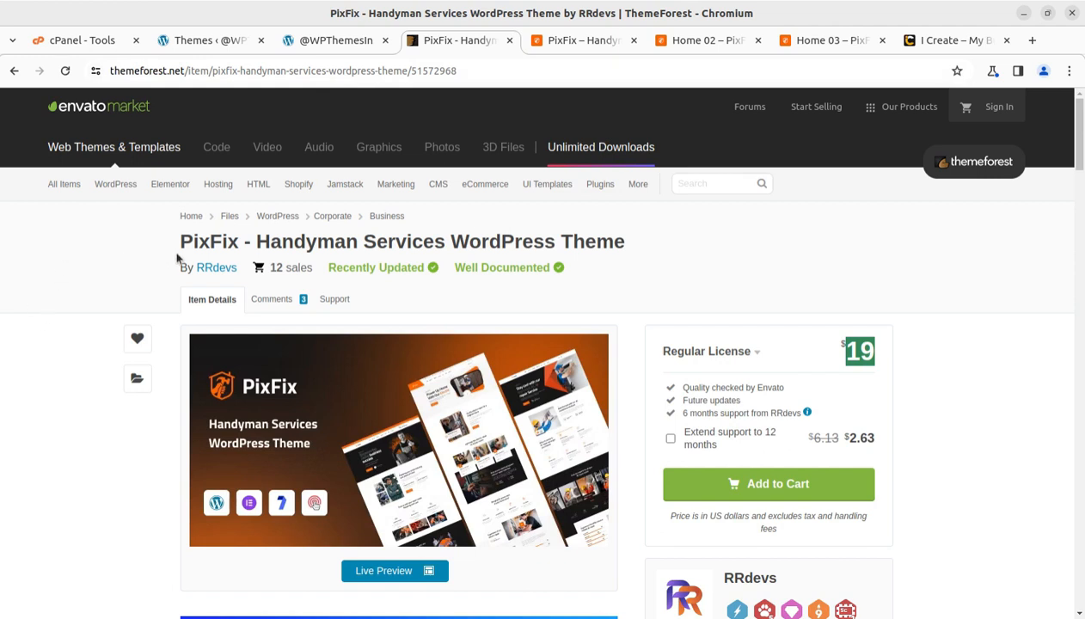
pyautogui.click(942, 47)
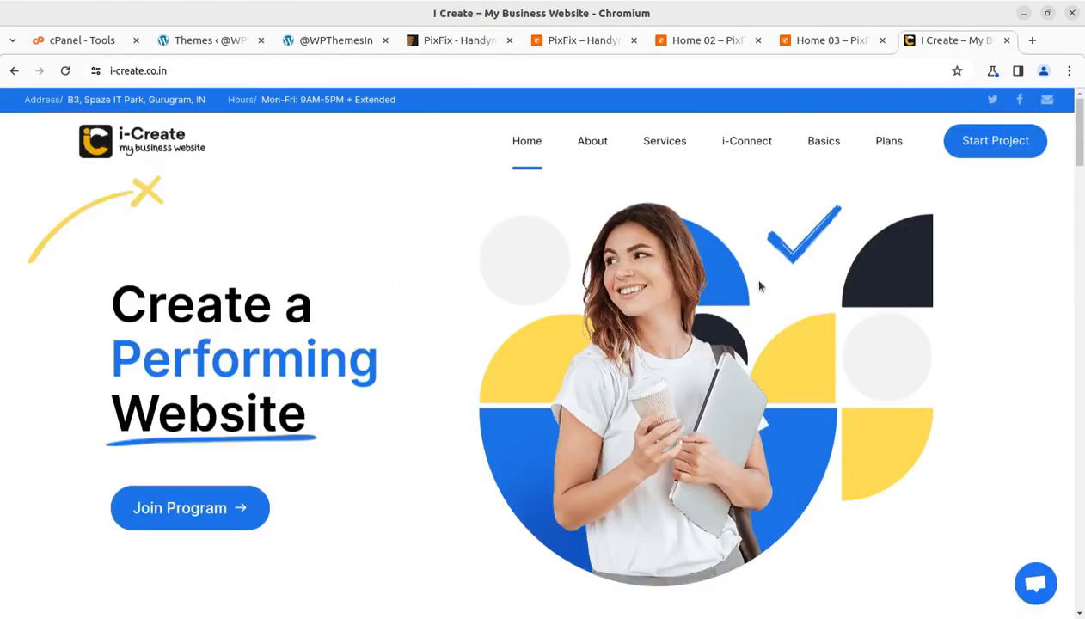
pyautogui.moveTo(750, 167)
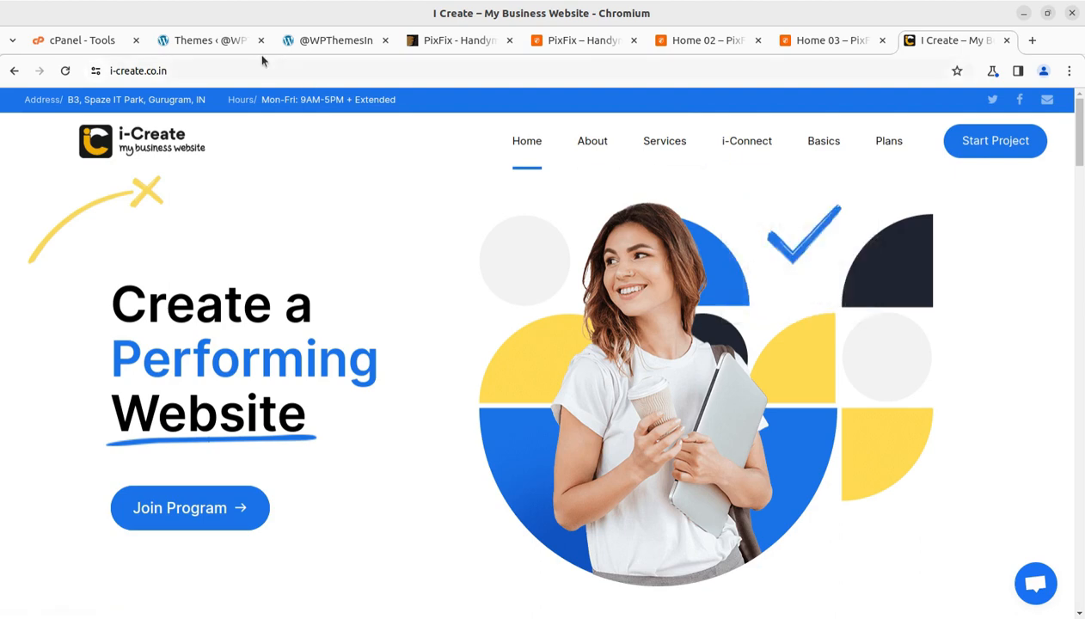
# Activate the PixFix theme in WordPress and open the installer page for its required plugins
pyautogui.click(196, 41)
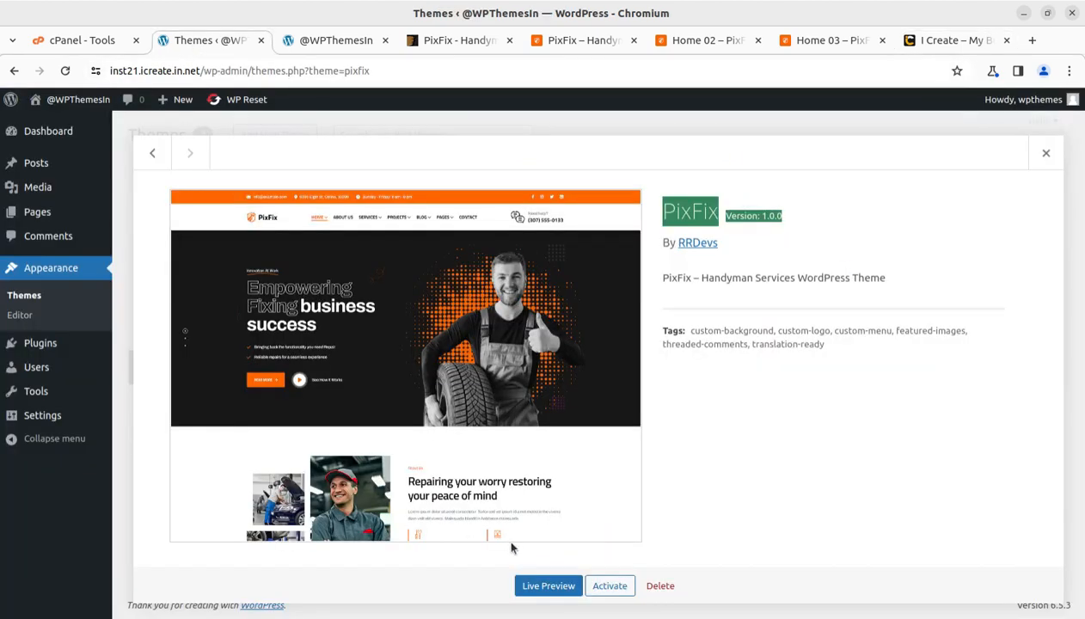
pyautogui.click(609, 587)
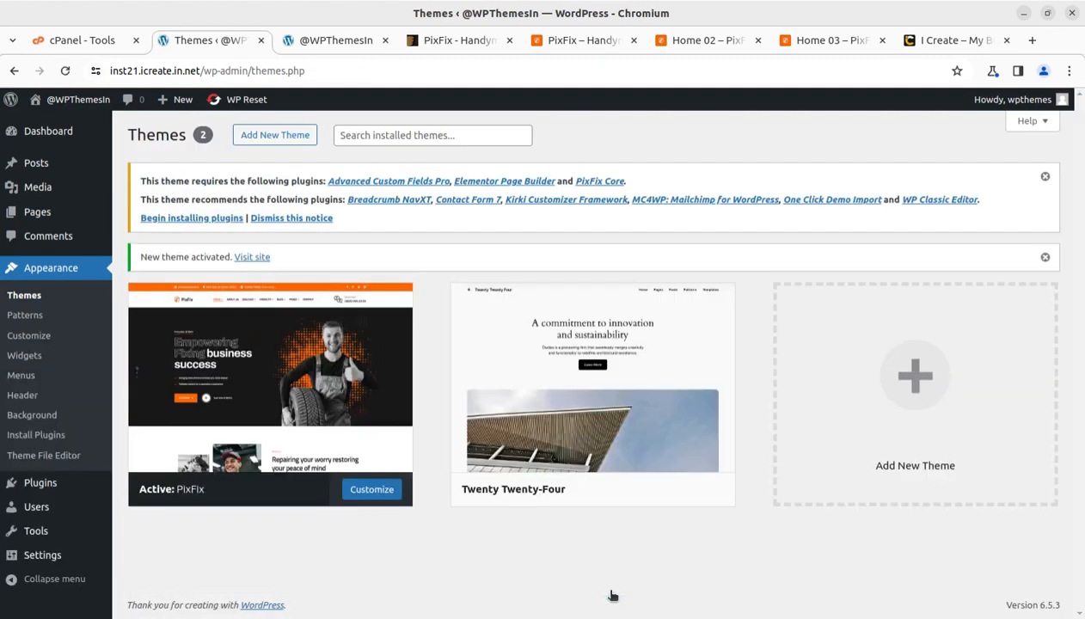
pyautogui.click(177, 219)
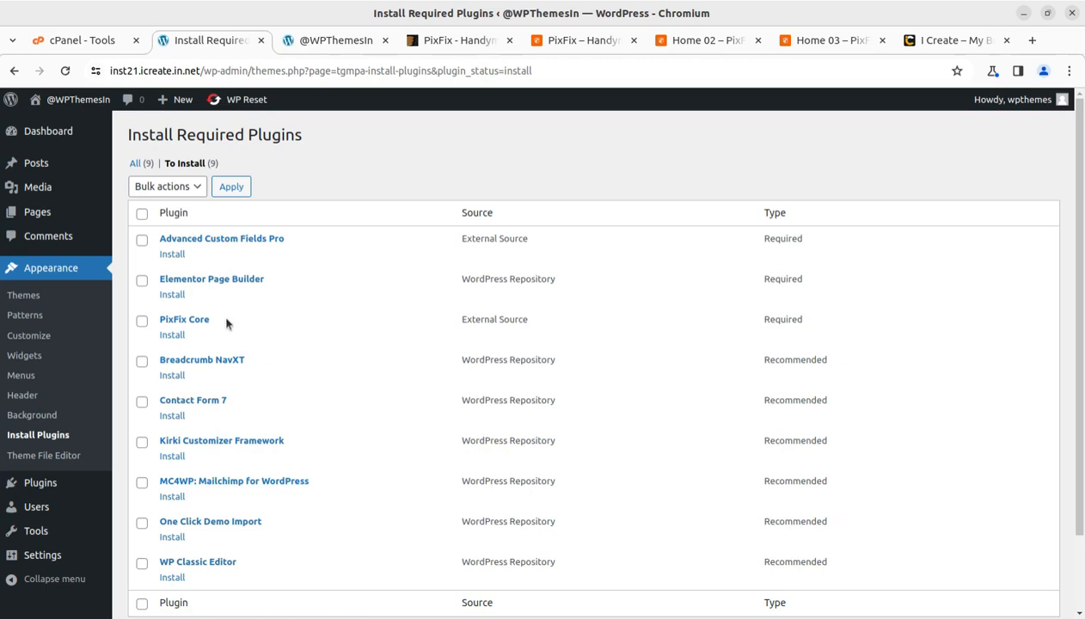
# Review the required and recommended plugins listed for the theme, from Advanced Custom Fields Pro down to WP Classic Editor
pyautogui.moveTo(225, 319); pyautogui.dragTo(159, 319)
pyautogui.moveTo(301, 279); pyautogui.dragTo(157, 280)
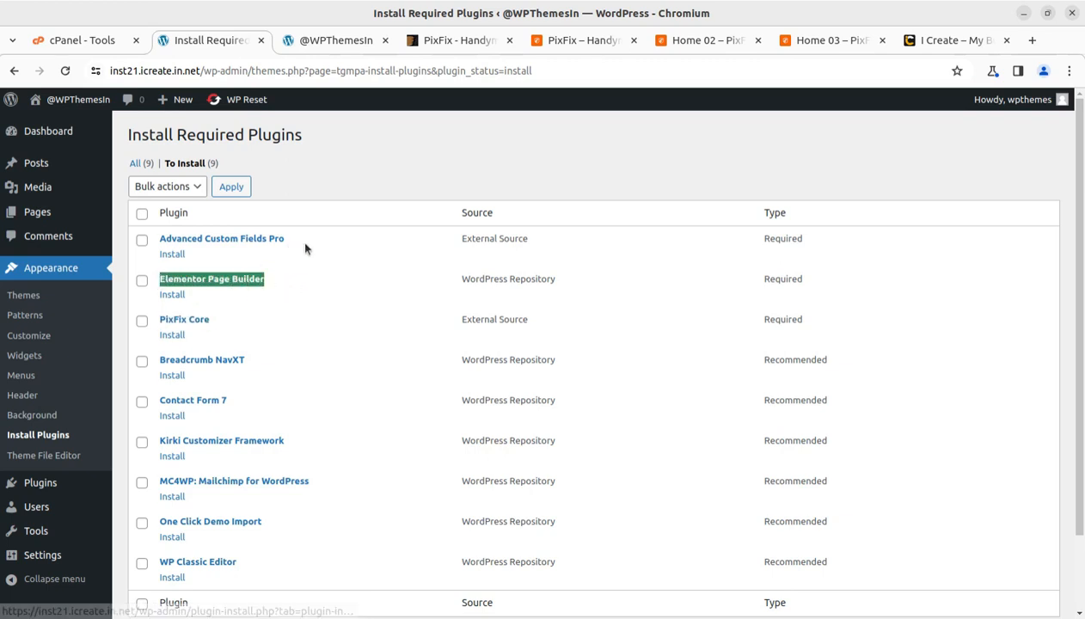
pyautogui.moveTo(300, 239); pyautogui.dragTo(164, 247)
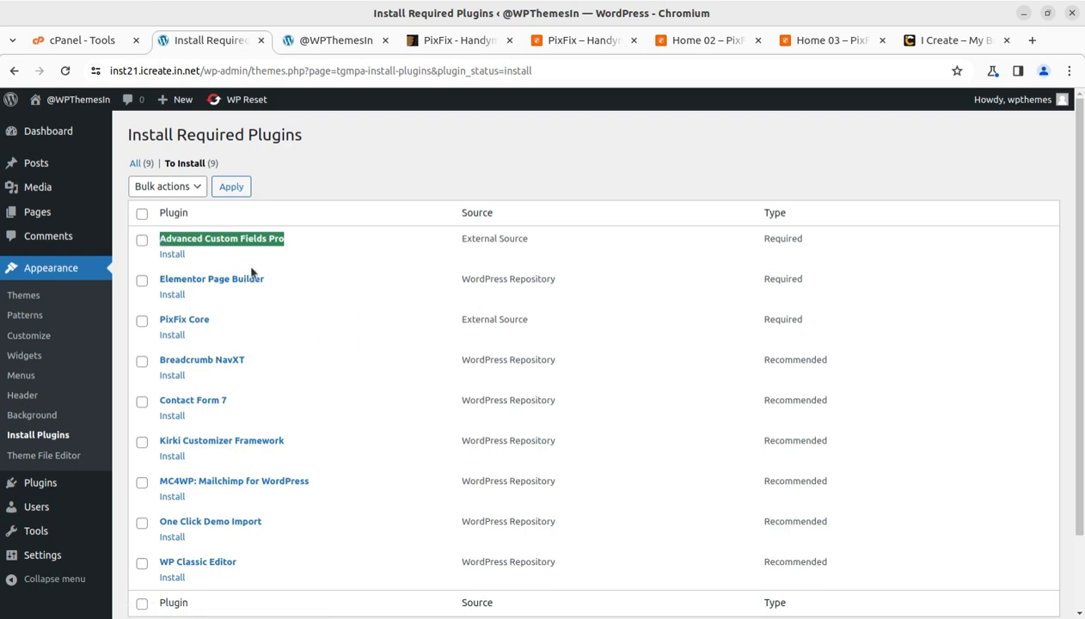
pyautogui.moveTo(269, 361); pyautogui.dragTo(137, 359)
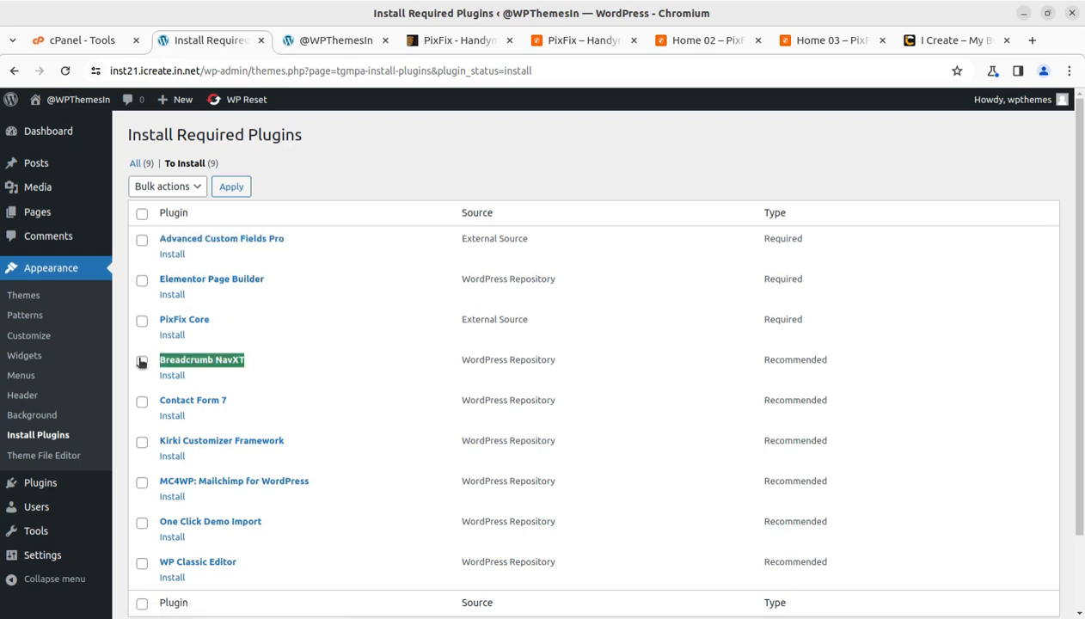
pyautogui.scroll(-2, 234, 380)
pyautogui.moveTo(236, 312); pyautogui.dragTo(138, 307)
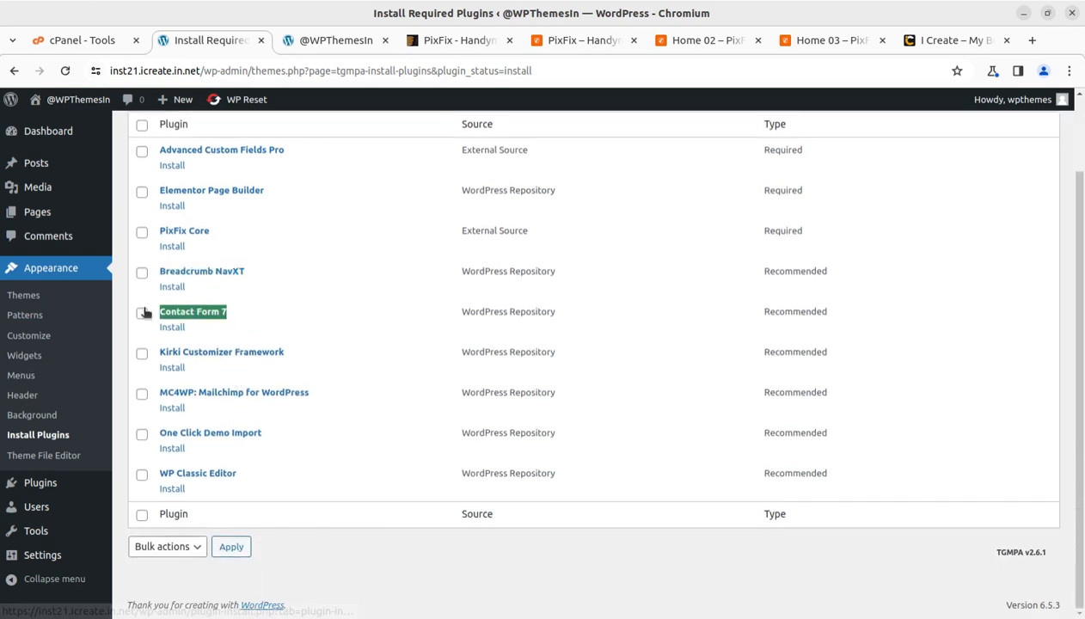
pyautogui.click(296, 351)
pyautogui.moveTo(160, 352); pyautogui.dragTo(286, 356)
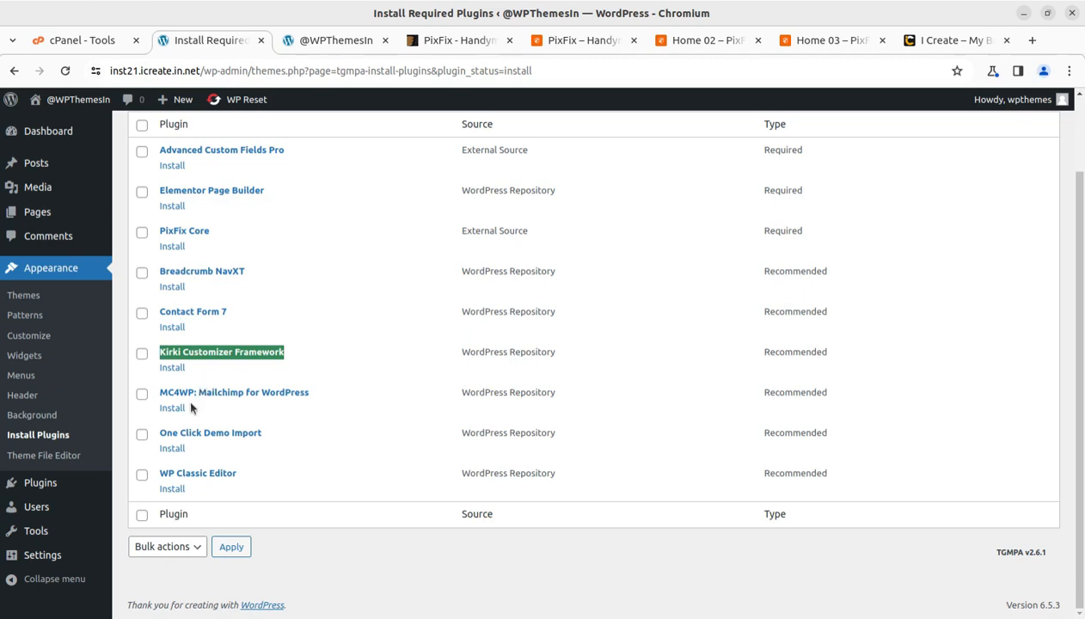
pyautogui.moveTo(274, 432); pyautogui.dragTo(158, 427)
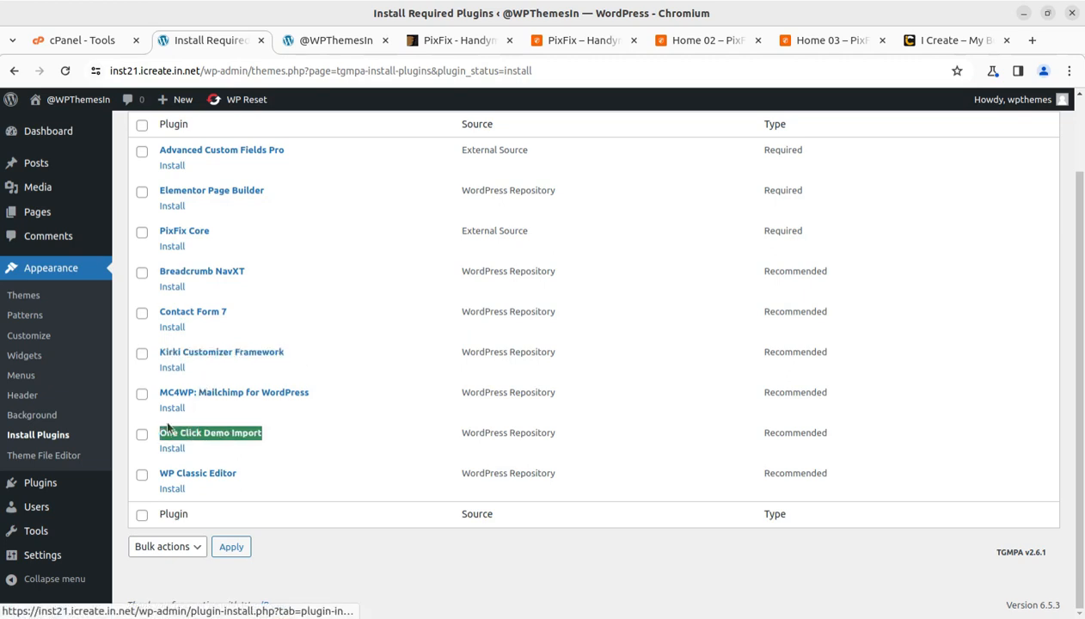
pyautogui.click(239, 483)
pyautogui.moveTo(239, 483); pyautogui.dragTo(157, 473)
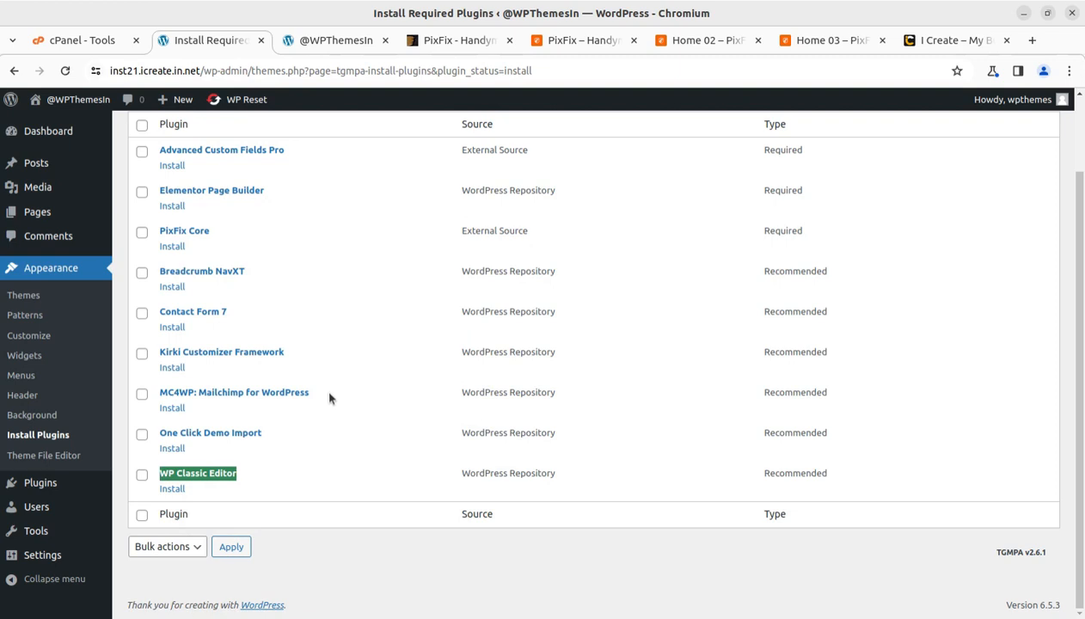
# Select all the listed required and recommended plugins and run the bulk Install action on them
pyautogui.scroll(2, 329, 397)
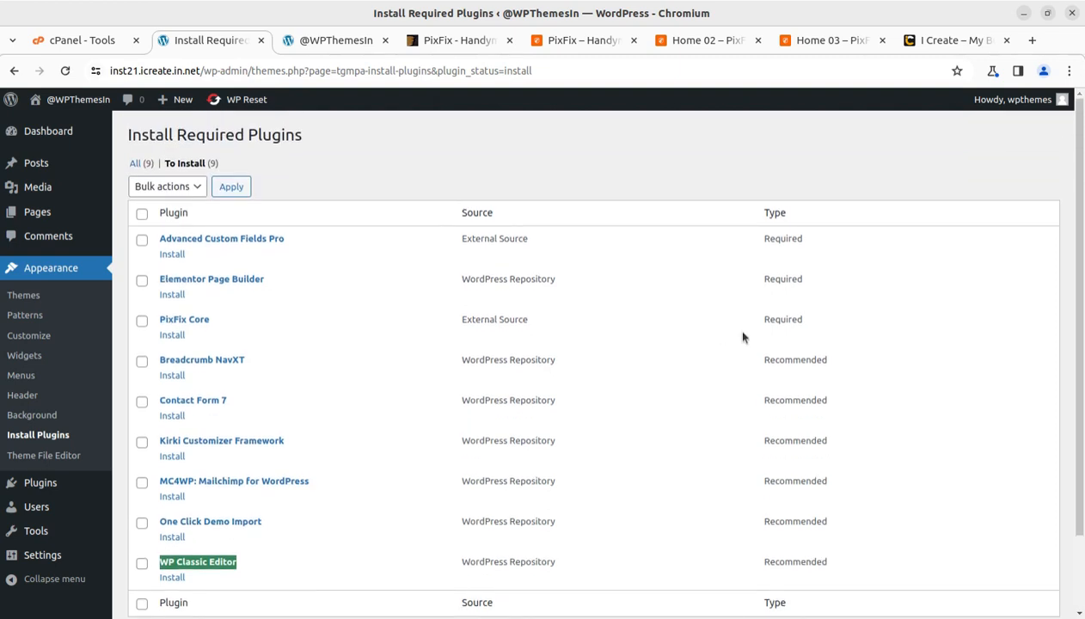
pyautogui.moveTo(804, 321); pyautogui.dragTo(176, 239)
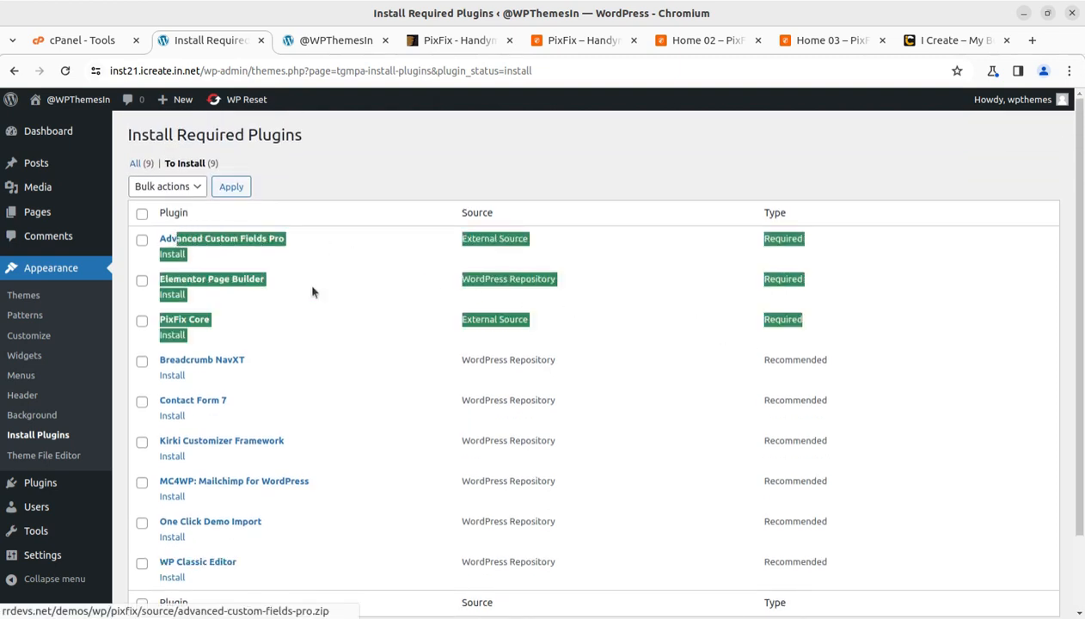
pyautogui.scroll(-2, 739, 423)
pyautogui.scroll(2, 739, 423)
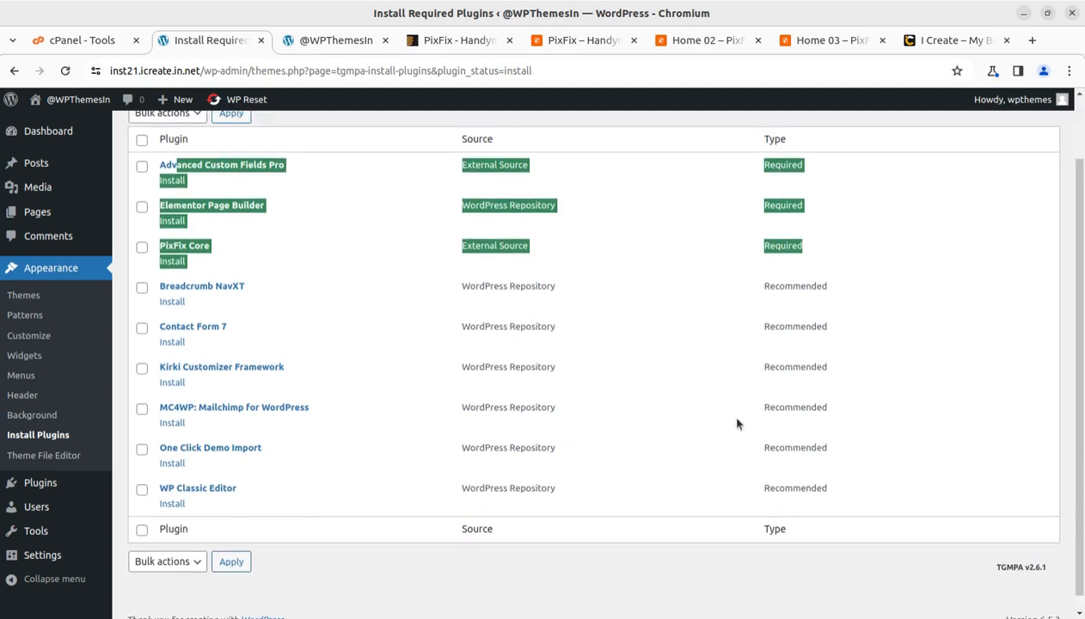
pyautogui.click(382, 172)
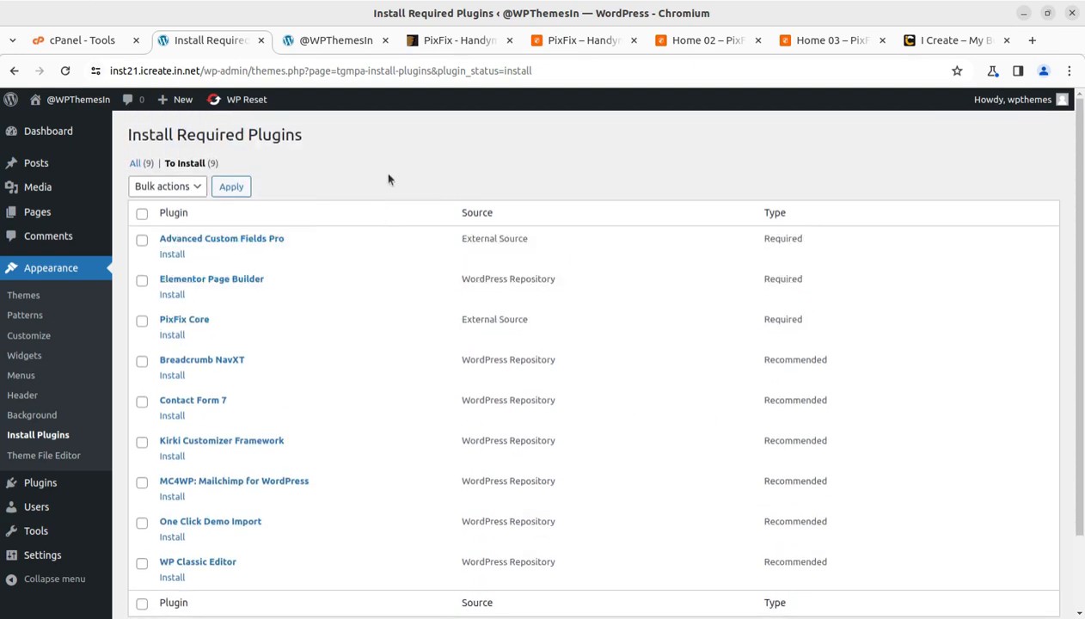
pyautogui.click(141, 214)
pyautogui.click(147, 189)
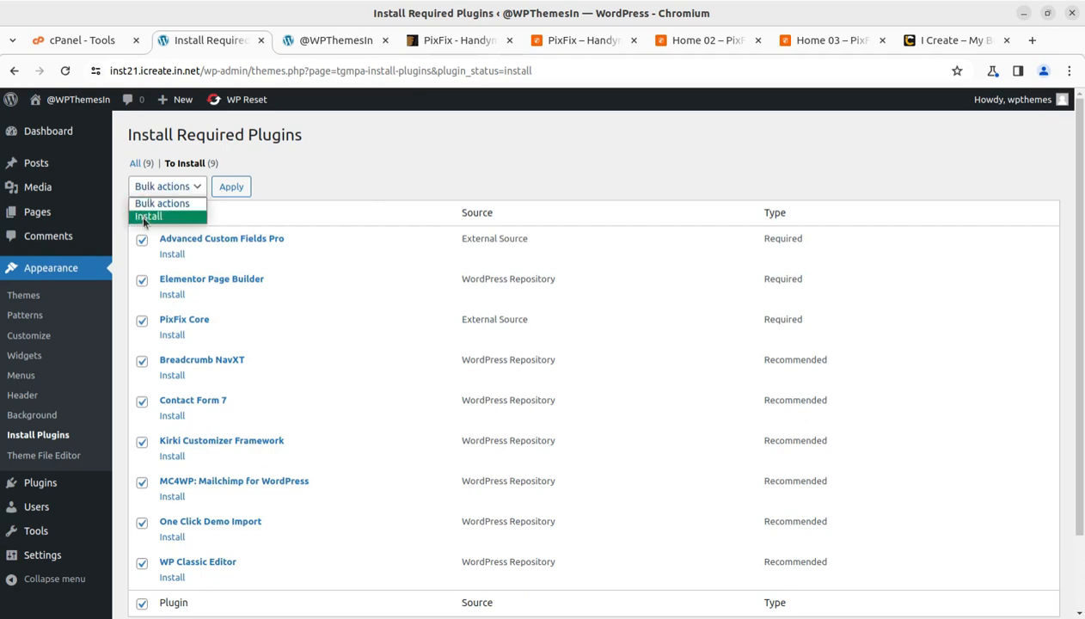
pyautogui.click(146, 216)
pyautogui.click(232, 193)
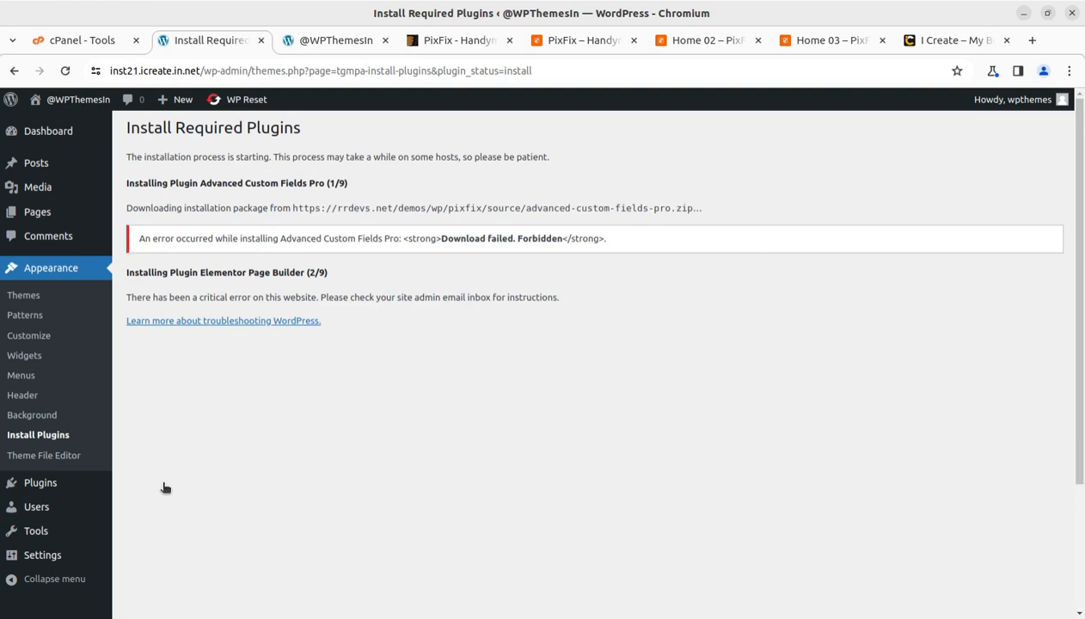
# Return to the plugin list and try to install Advanced Custom Fields Pro and PixFix Core individually
pyautogui.click(13, 70)
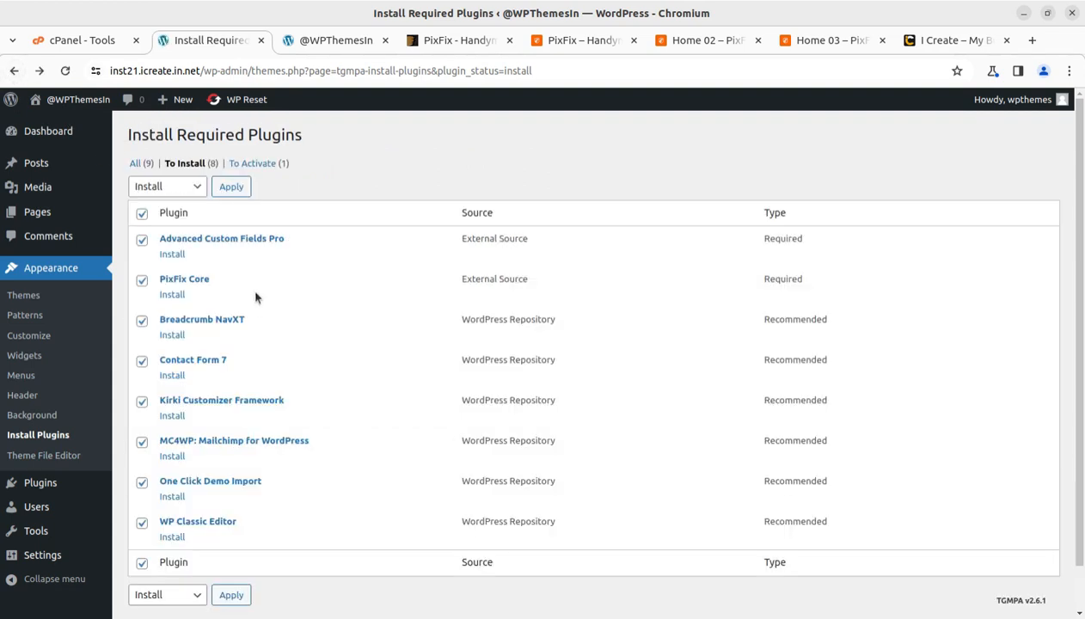
pyautogui.click(173, 255)
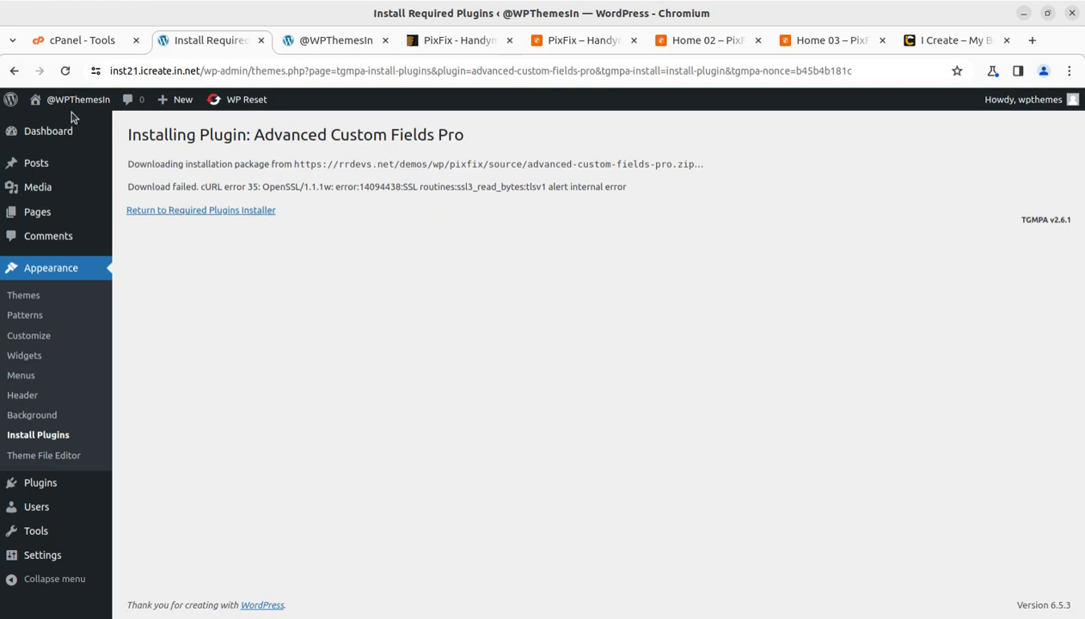
pyautogui.click(15, 71)
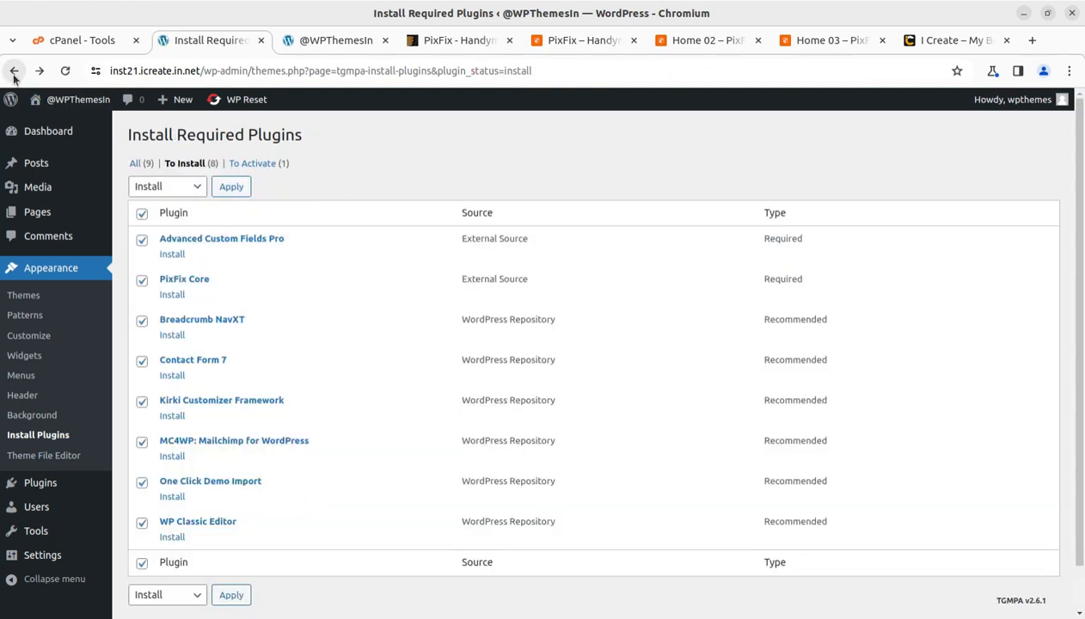
pyautogui.click(172, 295)
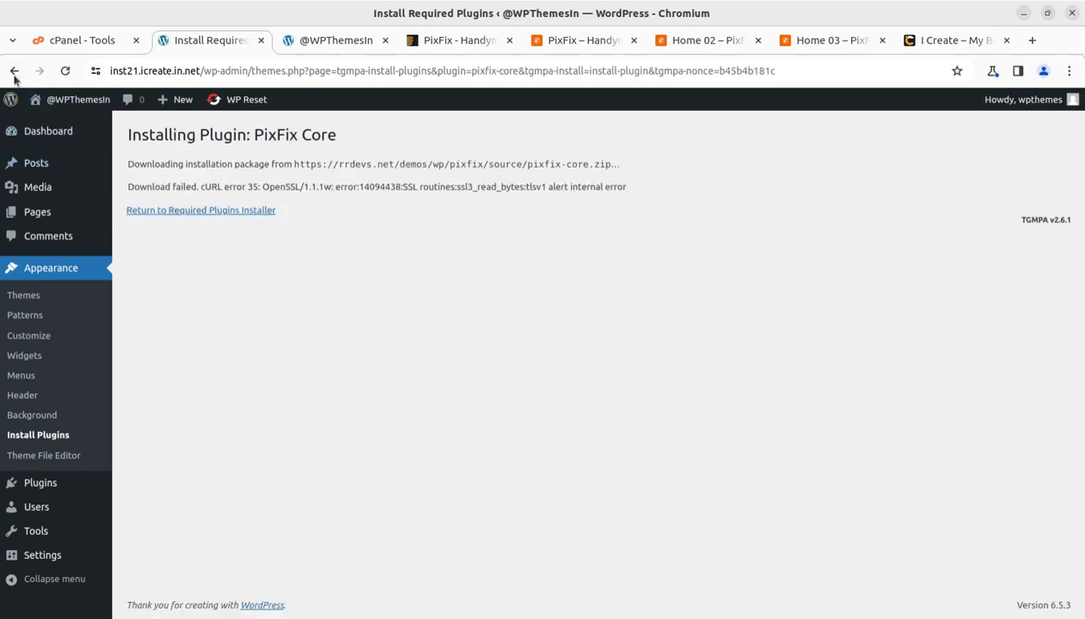
# Install the Breadcrumb NavXT plugin on its own and return to the required plugins installer
pyautogui.click(14, 74)
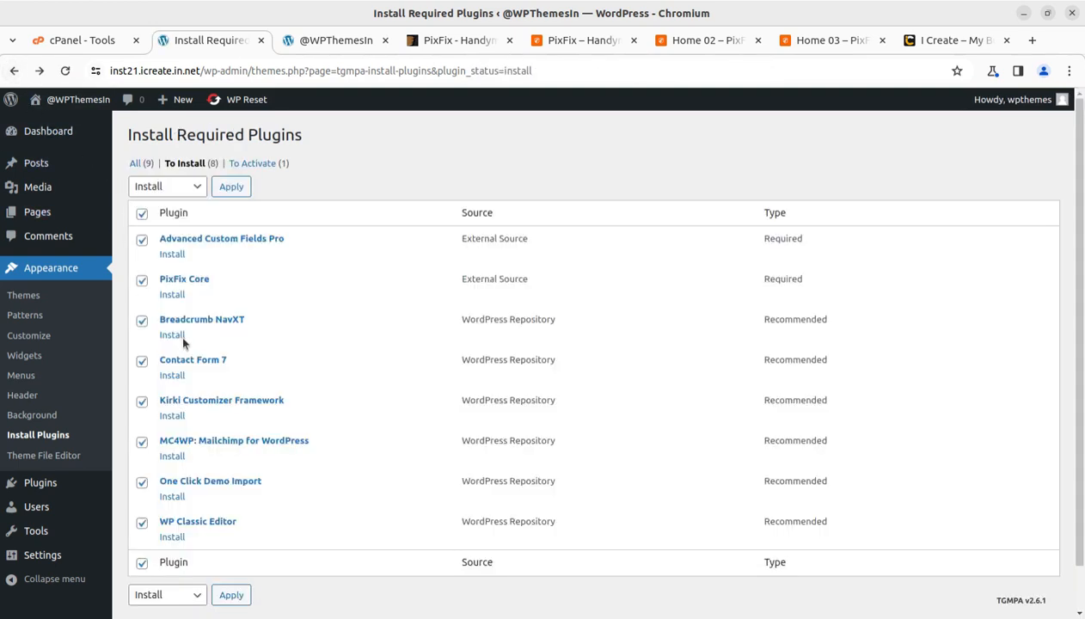
pyautogui.click(176, 335)
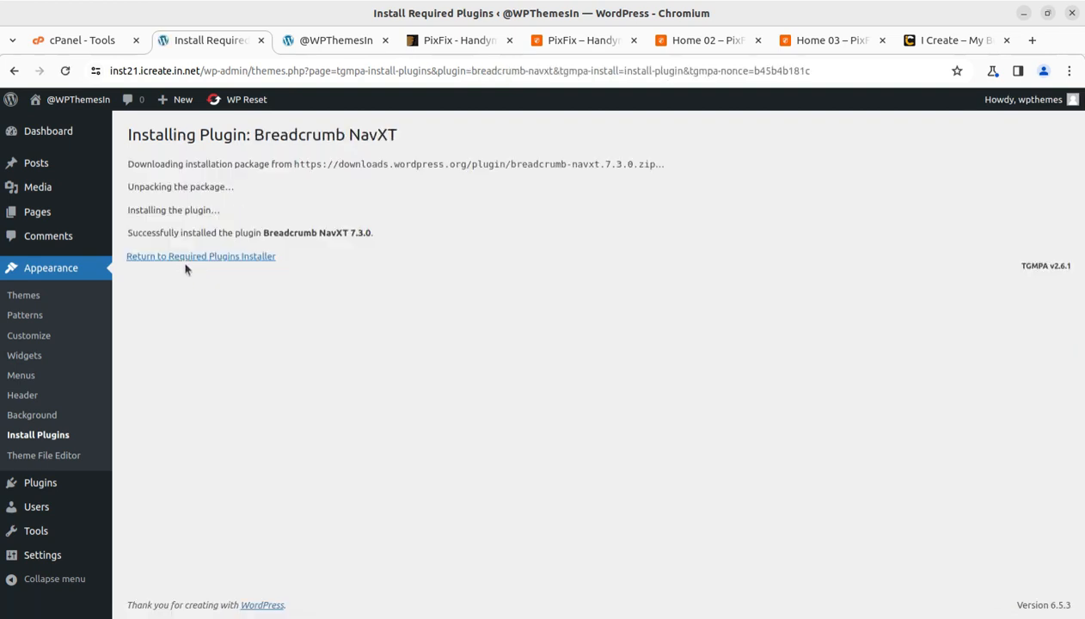
pyautogui.click(183, 260)
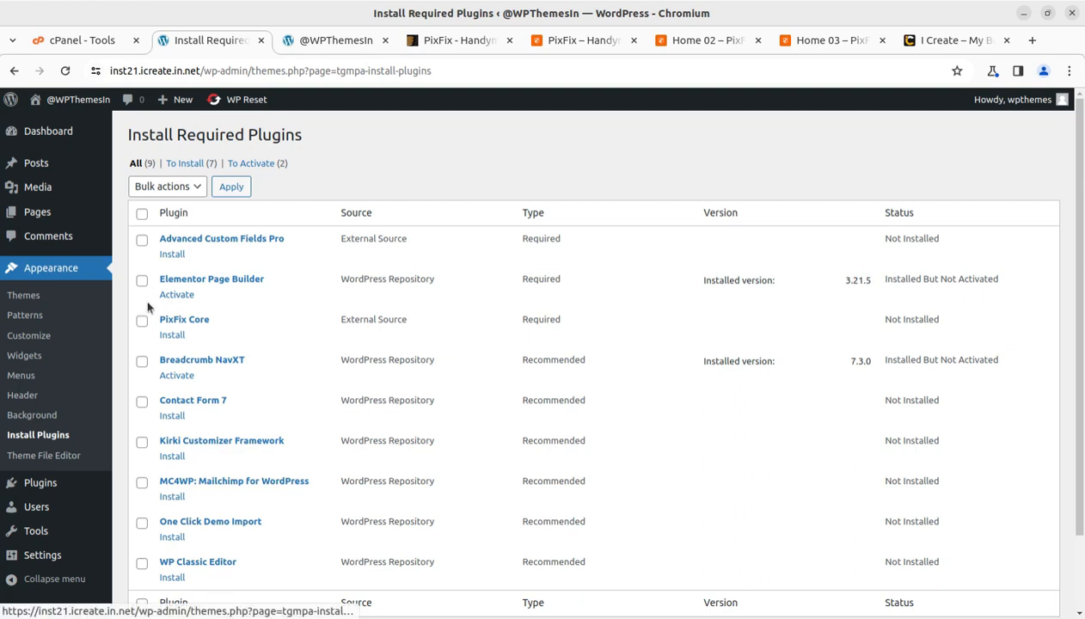
# Run a bulk Install on Contact Form 7, Kirki Customizer Framework, MC4WP: Mailchimp for WordPress, One Click Demo Import and WP Classic Editor
pyautogui.click(142, 404)
pyautogui.click(142, 442)
pyautogui.click(142, 482)
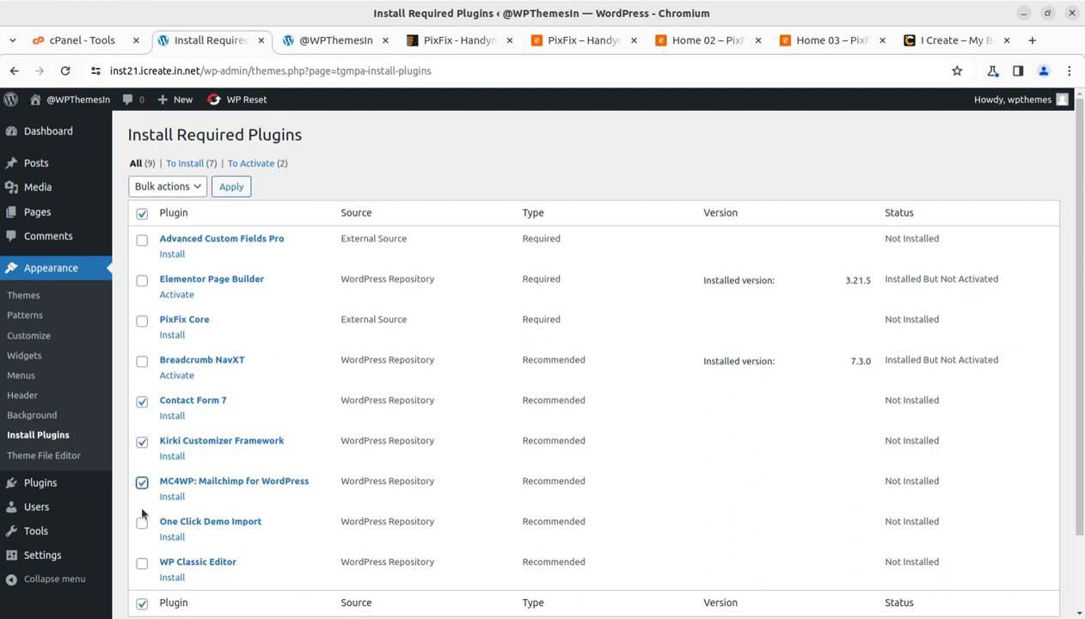
pyautogui.click(142, 522)
pyautogui.click(142, 563)
pyautogui.scroll(-2, 168, 423)
pyautogui.click(165, 546)
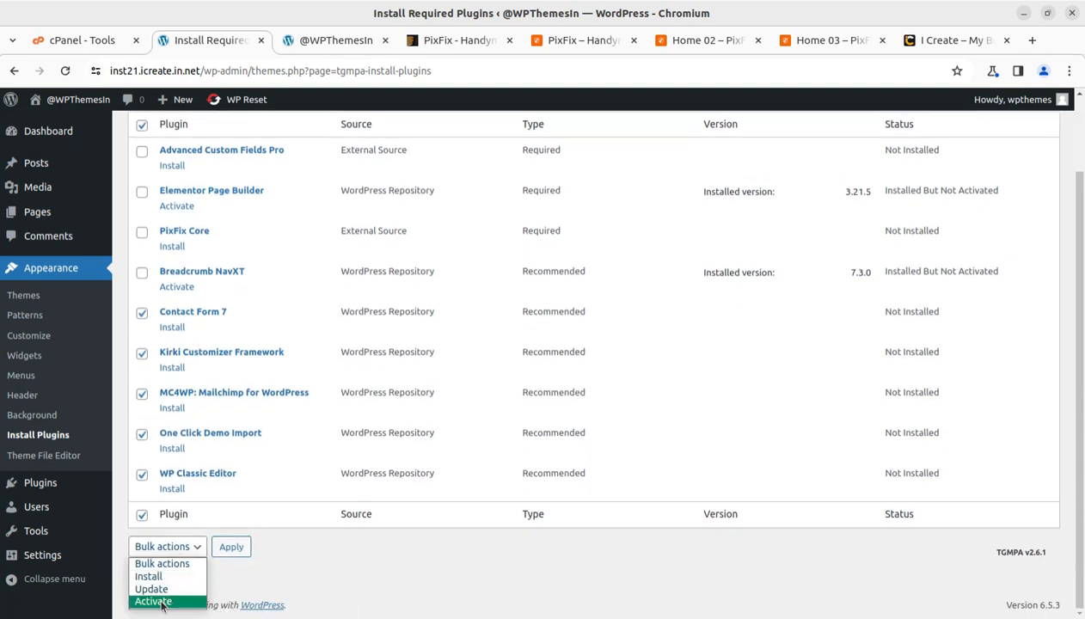
pyautogui.click(157, 576)
pyautogui.click(230, 547)
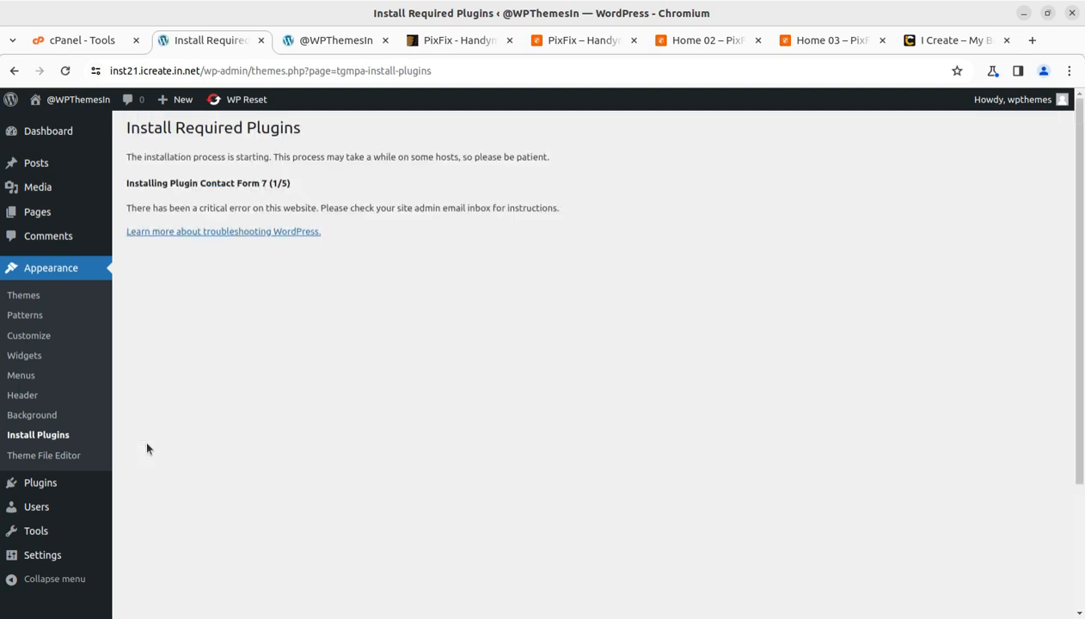
# Install Kirki Customizer Framework and One Click Demo Import individually, returning to the required plugins installer after each
pyautogui.click(13, 70)
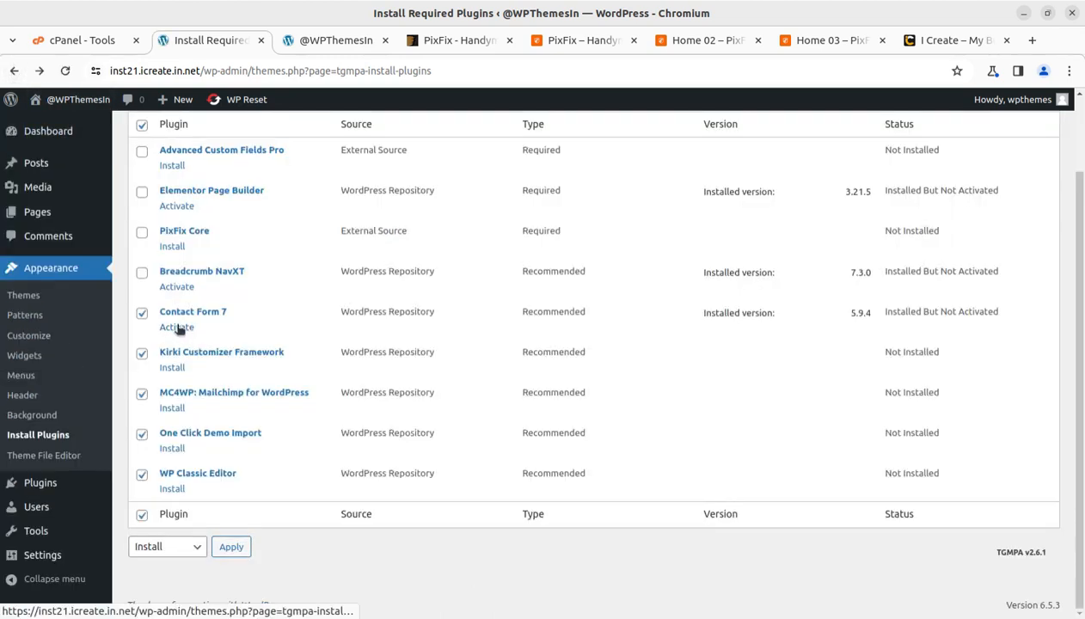
pyautogui.click(142, 313)
pyautogui.click(173, 368)
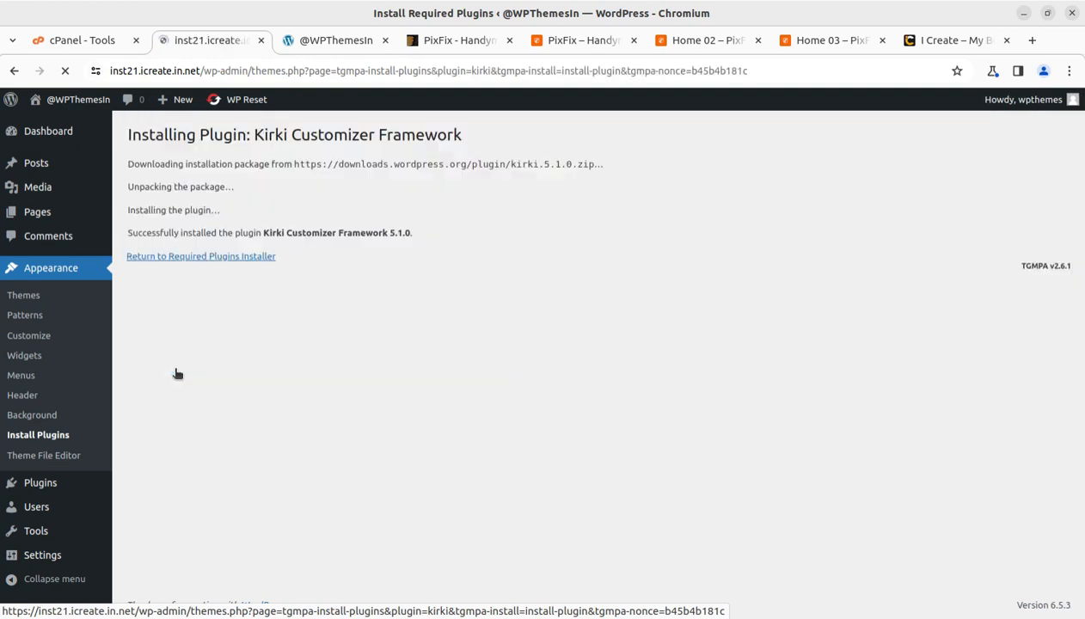
pyautogui.click(210, 258)
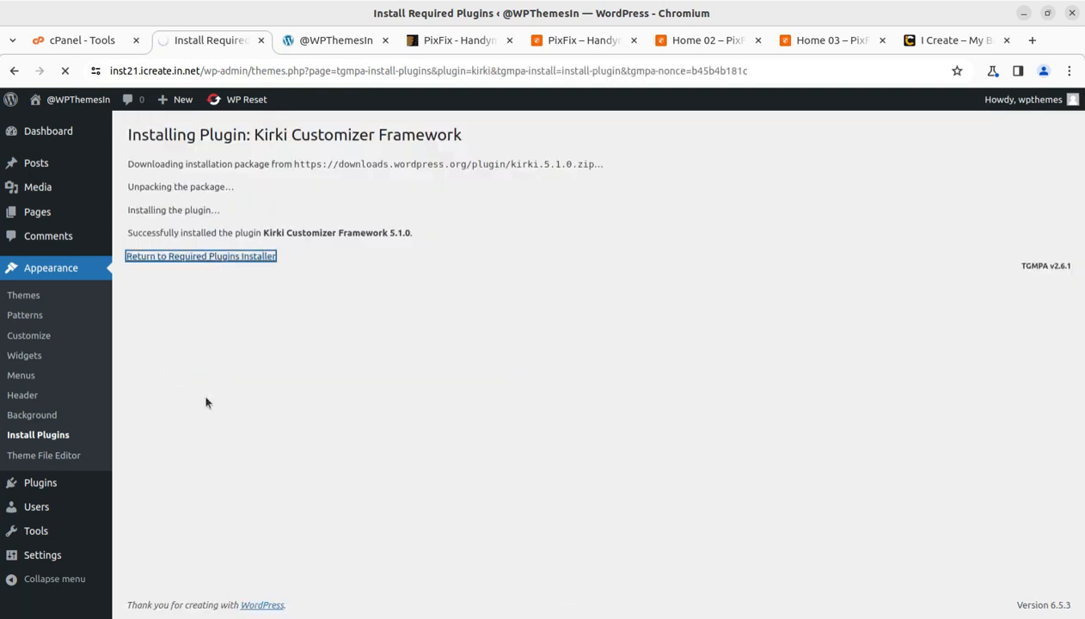
pyautogui.scroll(-2, 204, 426)
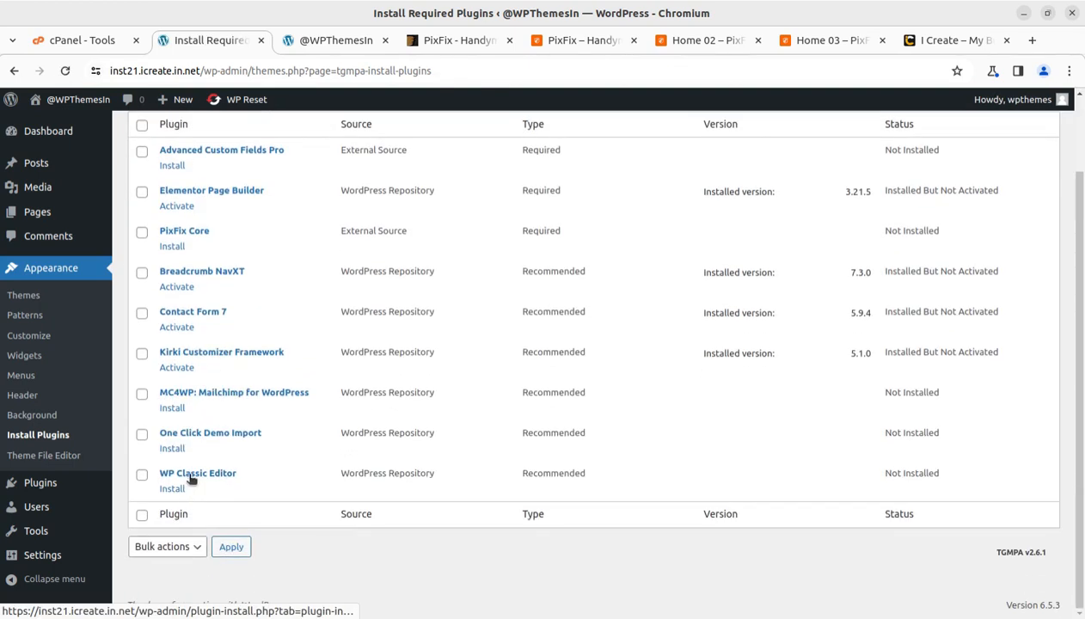
pyautogui.click(173, 449)
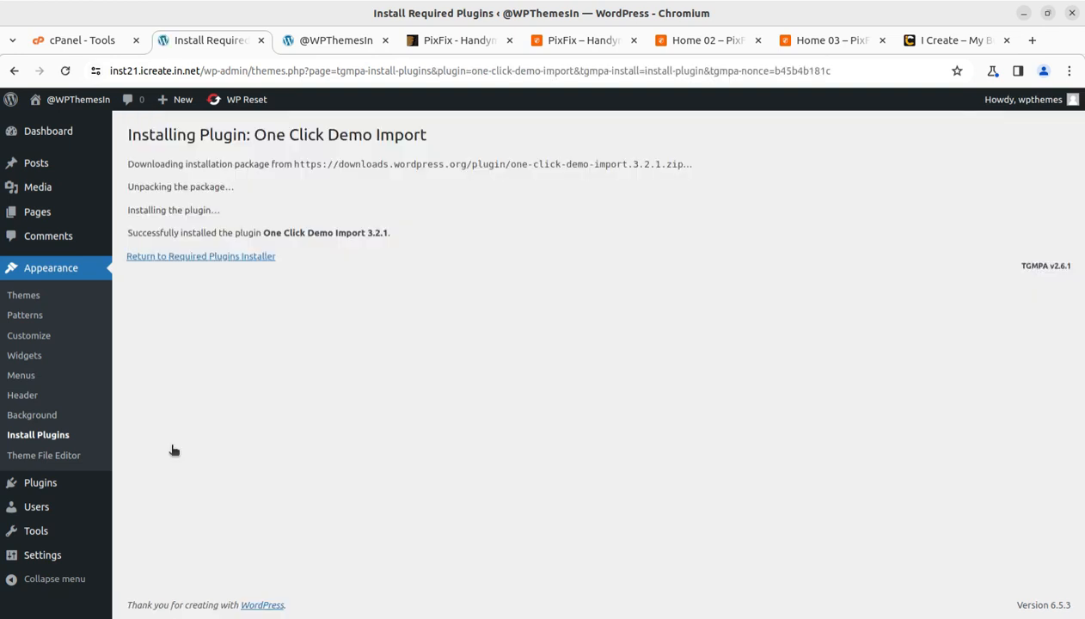
pyautogui.click(218, 256)
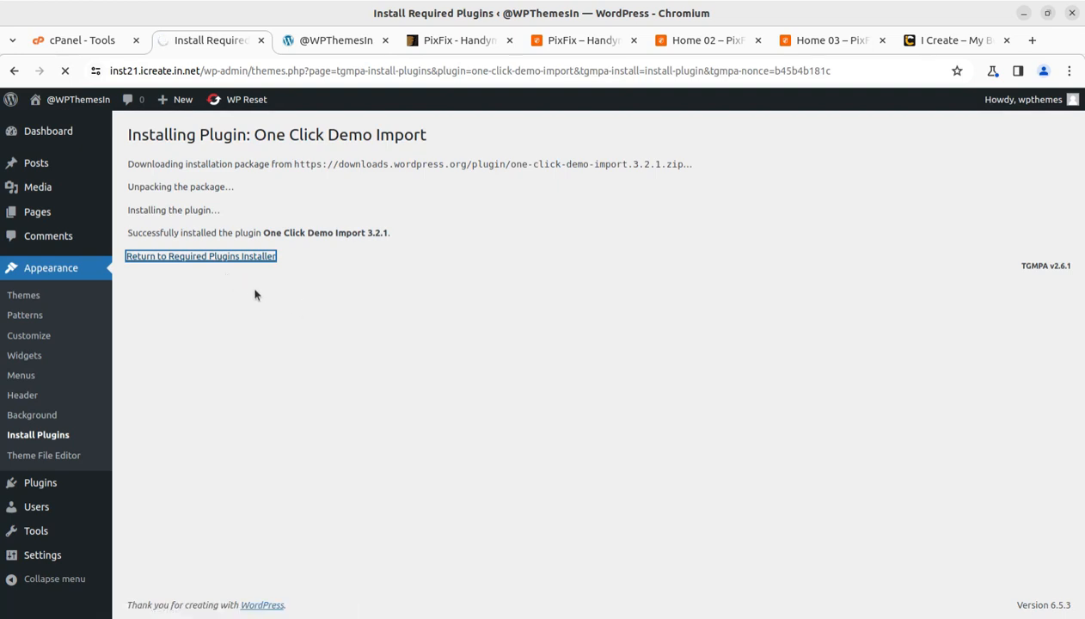
# Install WP Classic Editor and MC4WP: Mailchimp for WordPress individually, and check the status of the listed plugins
pyautogui.scroll(-3, 242, 281)
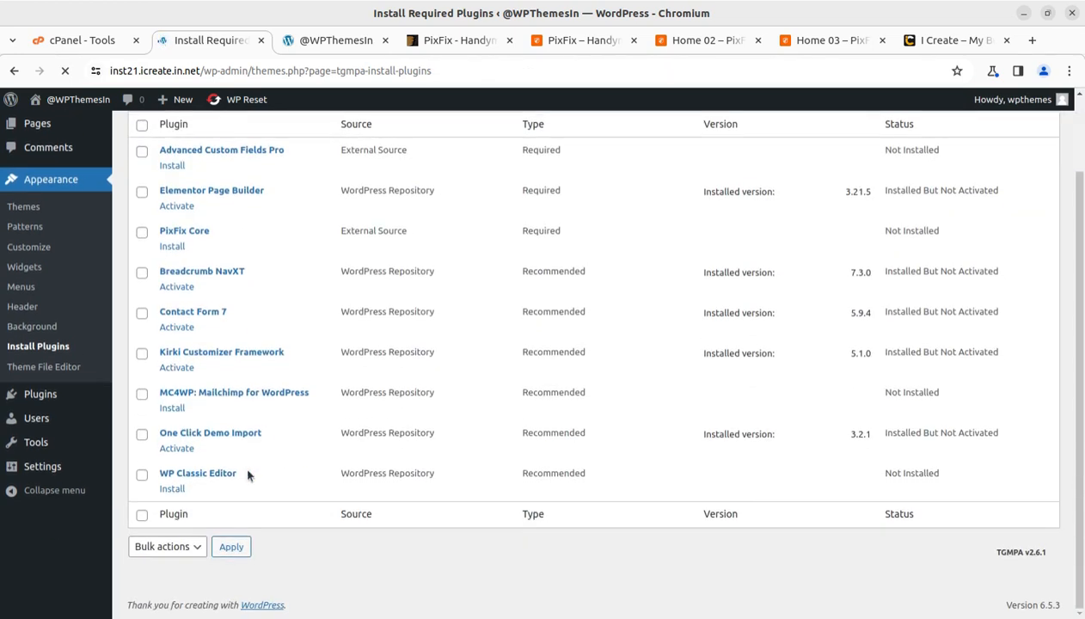
pyautogui.click(172, 488)
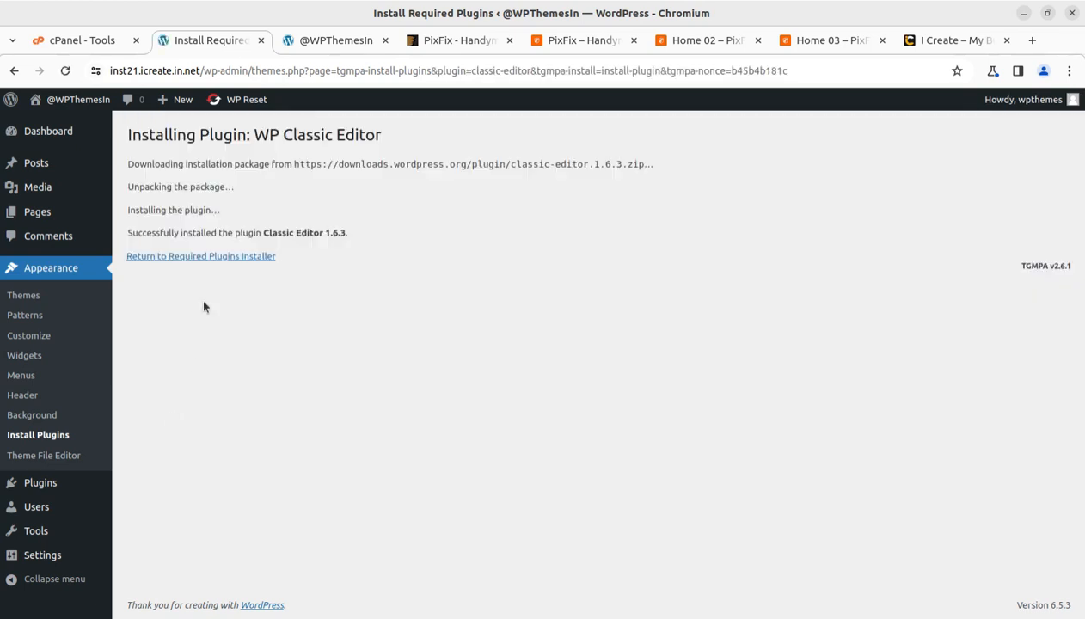
pyautogui.click(210, 260)
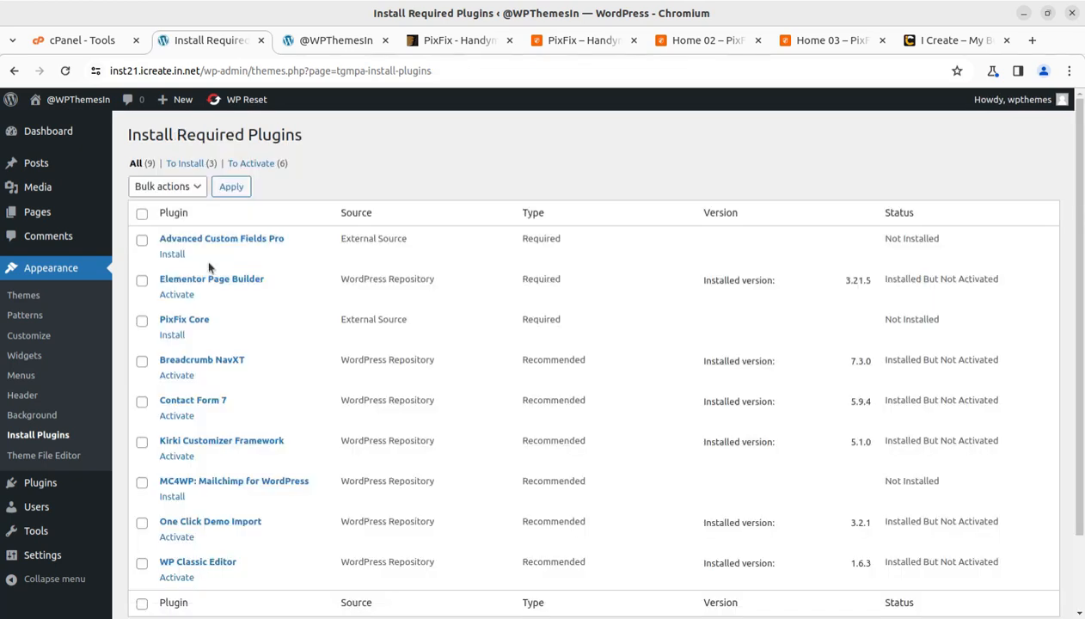
pyautogui.scroll(-2, 209, 361)
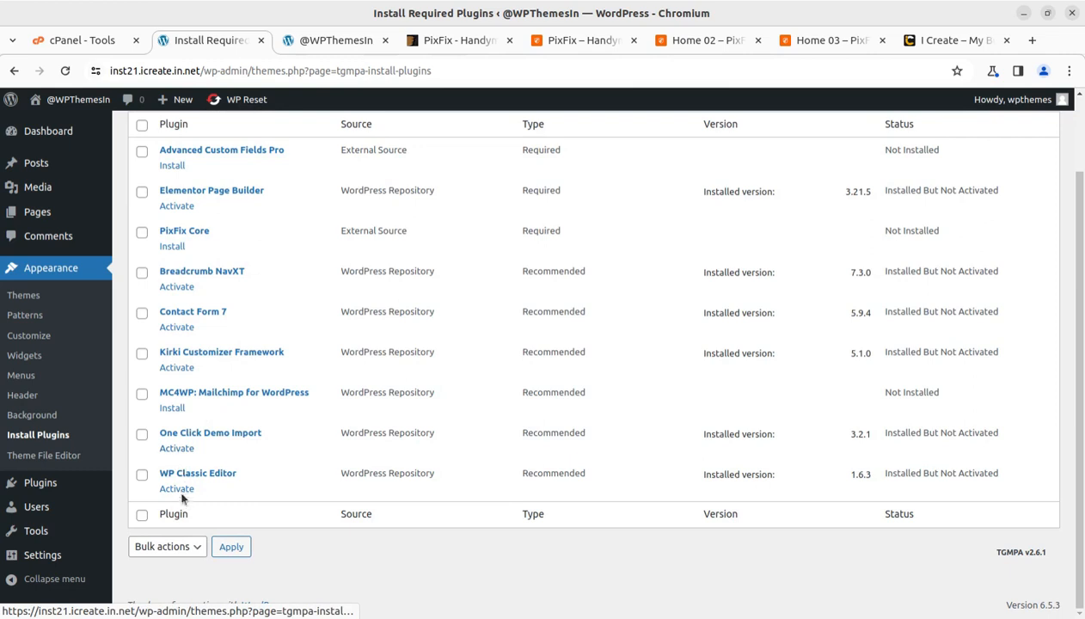
pyautogui.click(174, 408)
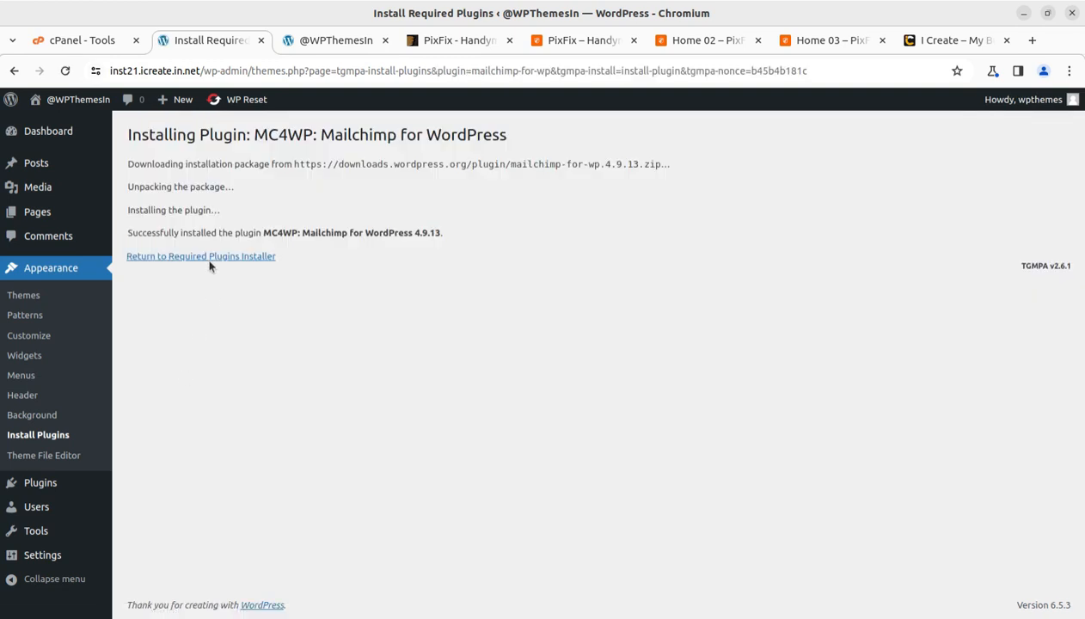
pyautogui.click(209, 257)
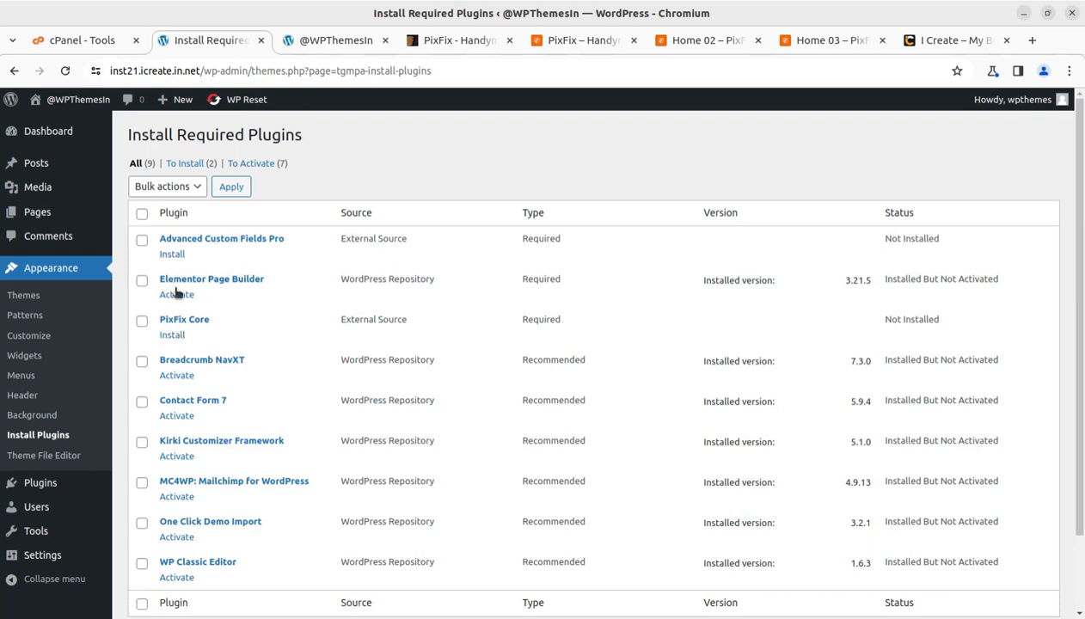
pyautogui.scroll(-2, 187, 457)
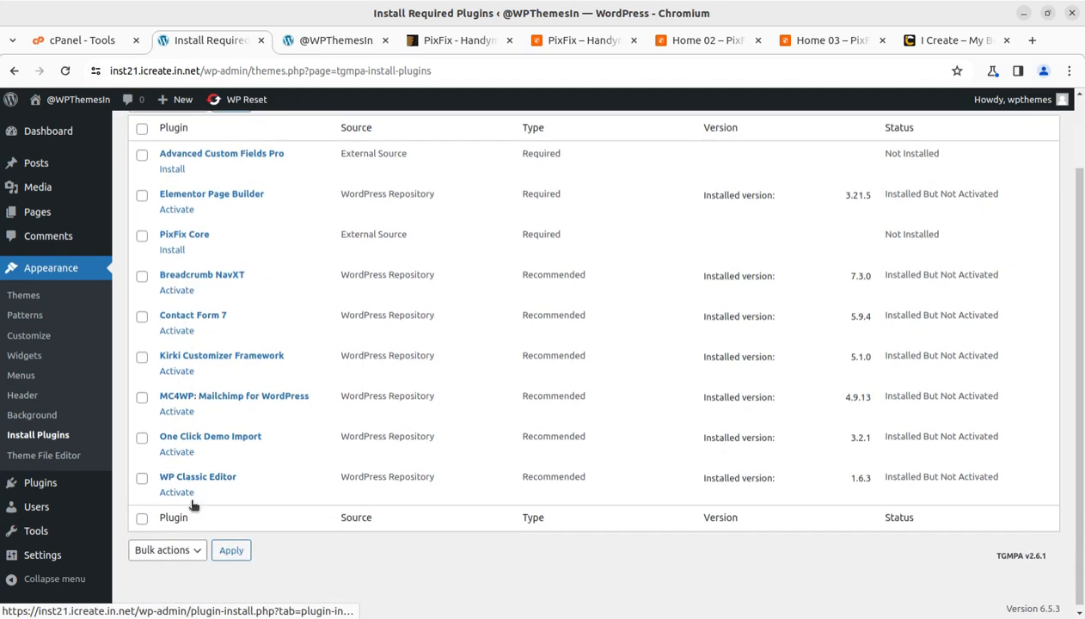
pyautogui.scroll(2, 258, 284)
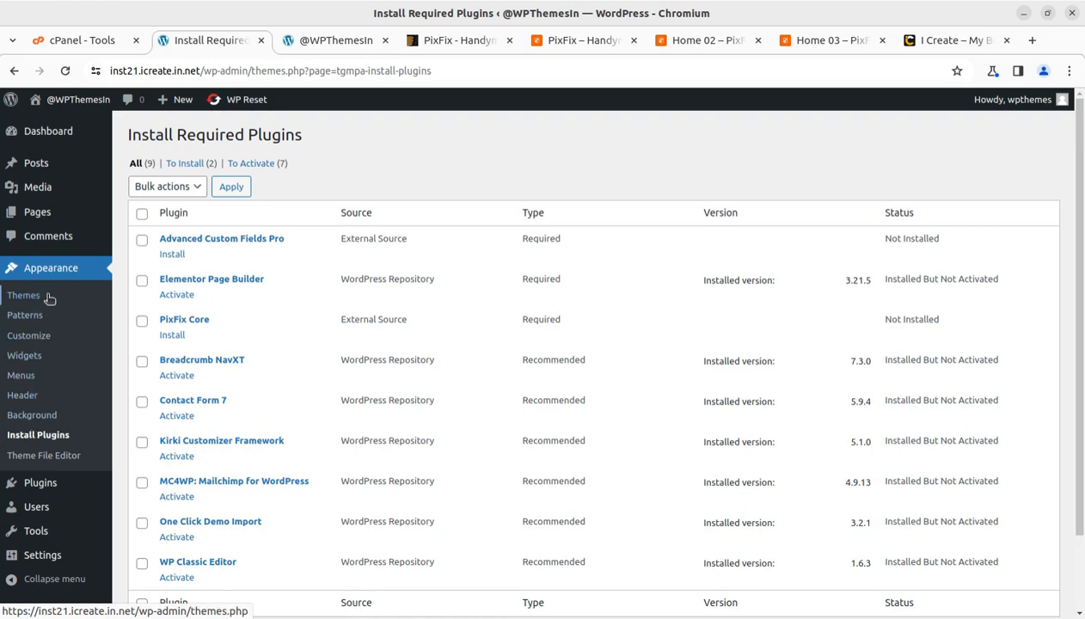
# Upload and install Advanced Custom Fields Pro from its zip file in the bundled-plugins folder of pixfix-100
pyautogui.moveTo(20, 486)
pyautogui.click(140, 509)
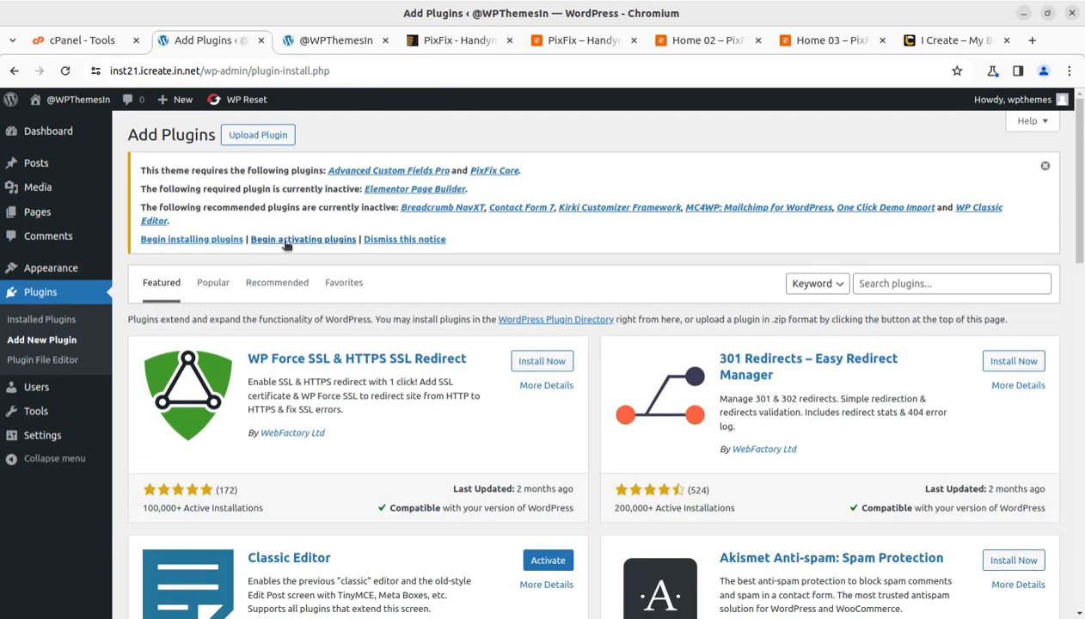
pyautogui.click(258, 135)
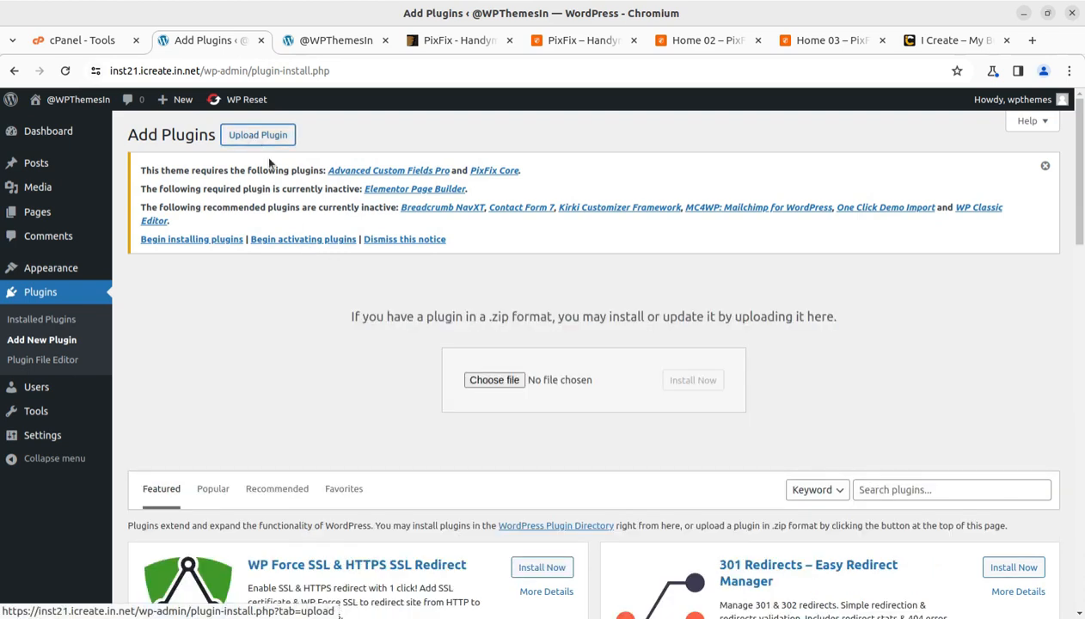
pyautogui.click(480, 377)
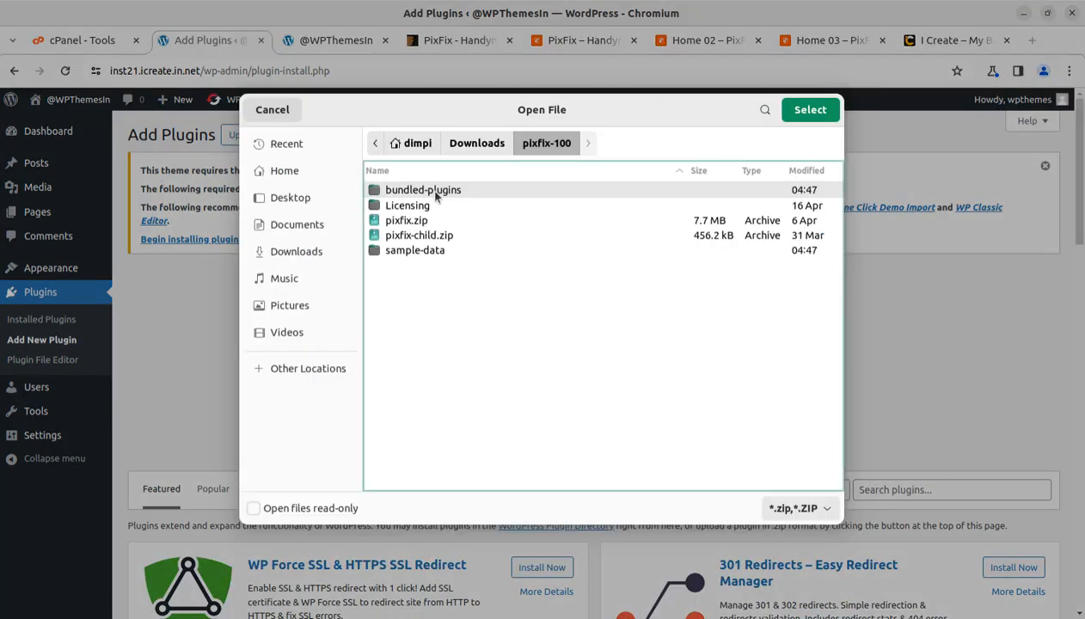
pyautogui.doubleClick(435, 194)
pyautogui.click(434, 191)
pyautogui.click(808, 110)
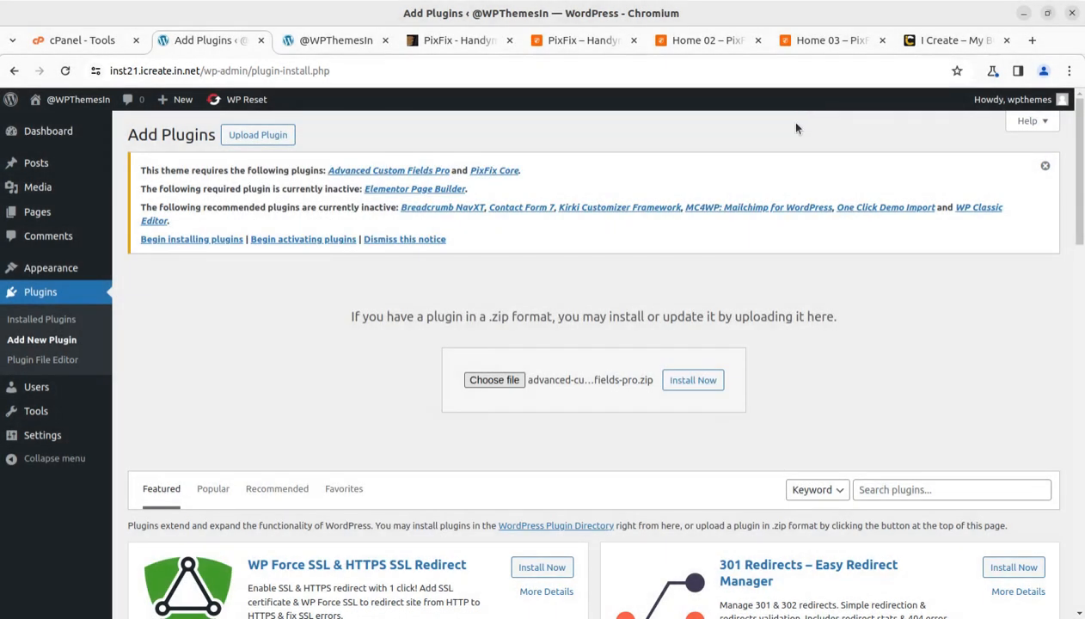
pyautogui.click(690, 383)
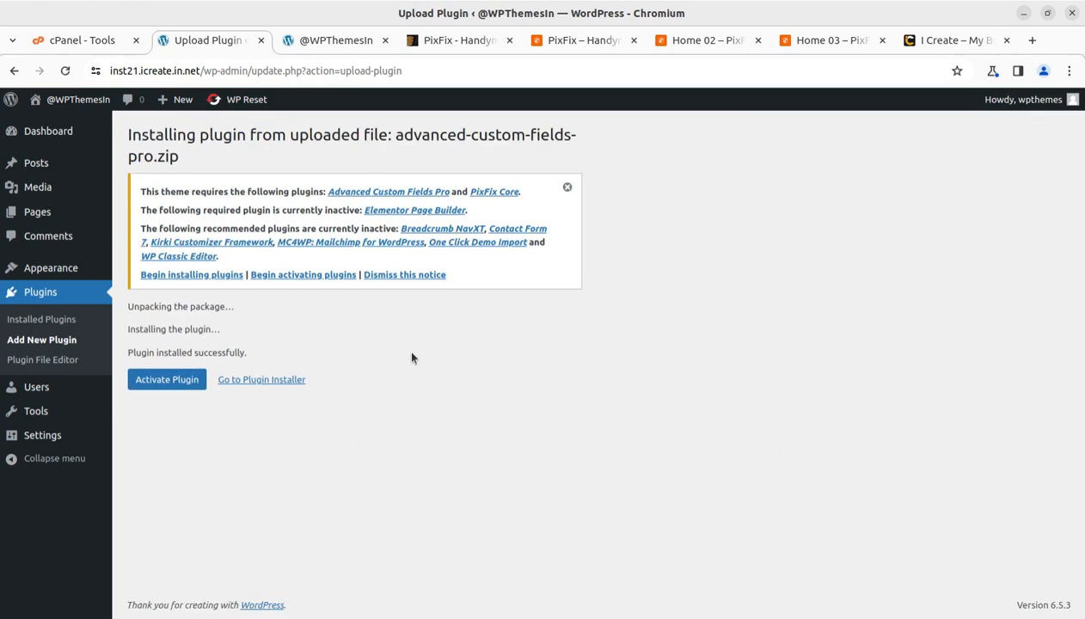
# Upload and install pixfix-core.zip from the bundled-plugins folder of pixfix-100, and return to the plugin installer
pyautogui.click(267, 381)
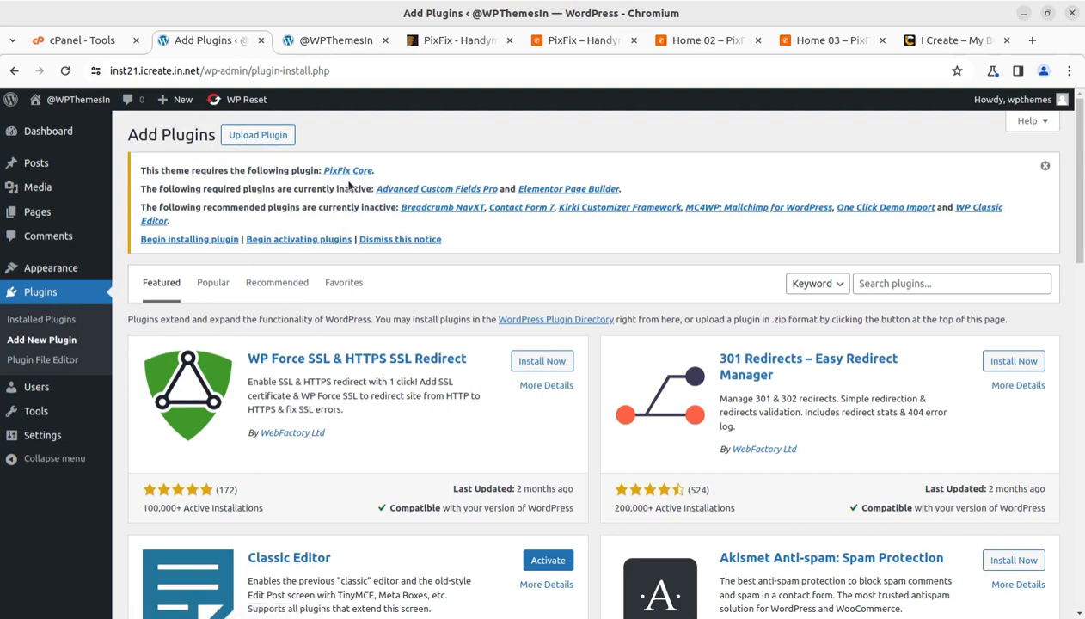
pyautogui.click(257, 138)
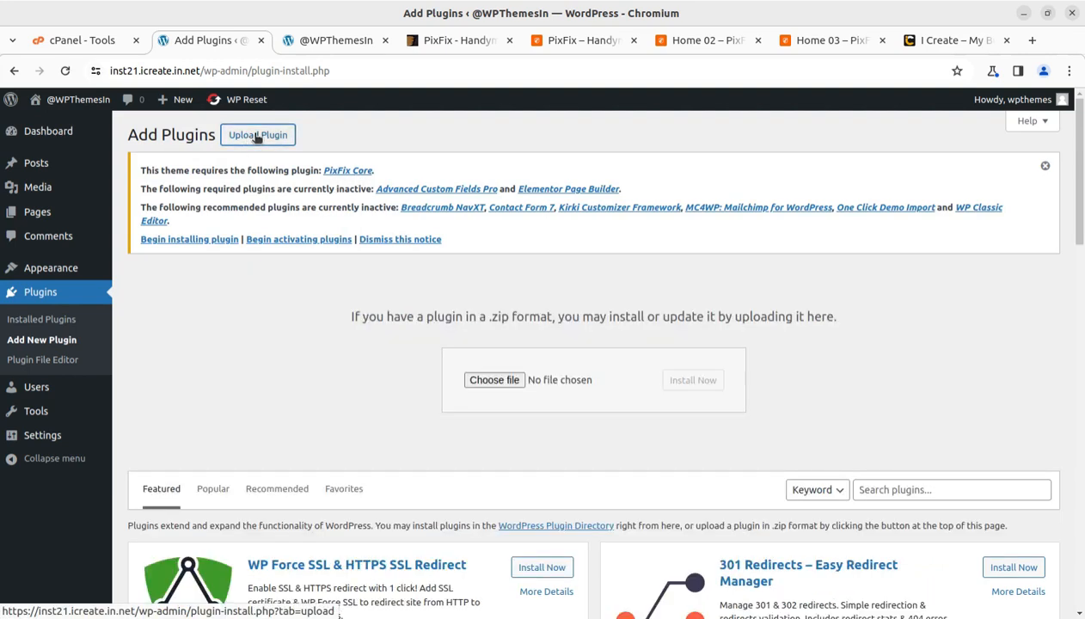
pyautogui.click(513, 378)
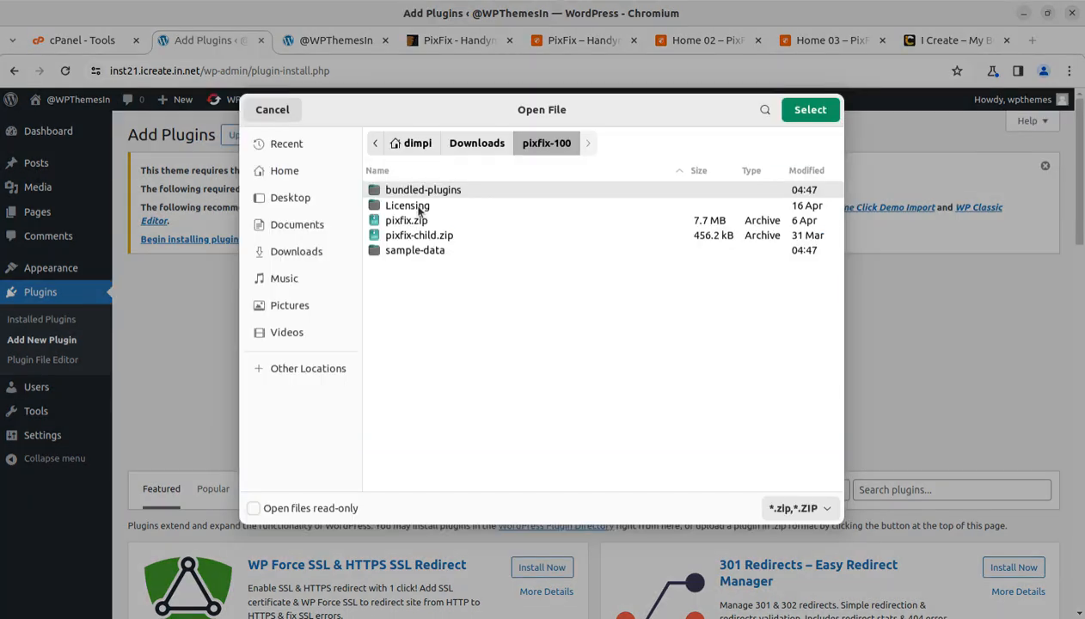
pyautogui.doubleClick(410, 190)
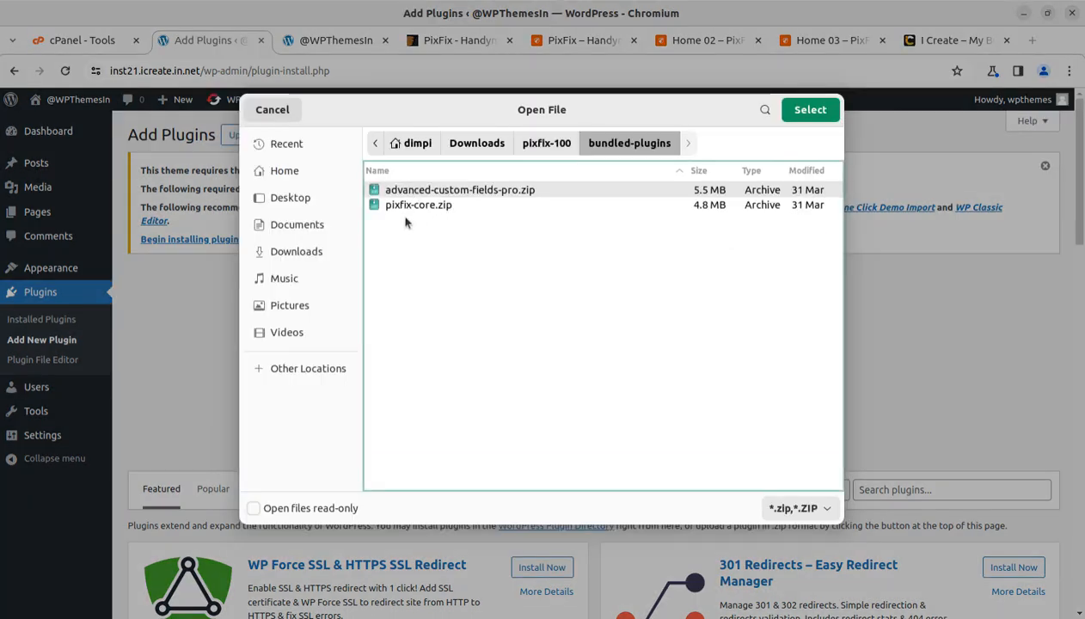
pyautogui.doubleClick(423, 205)
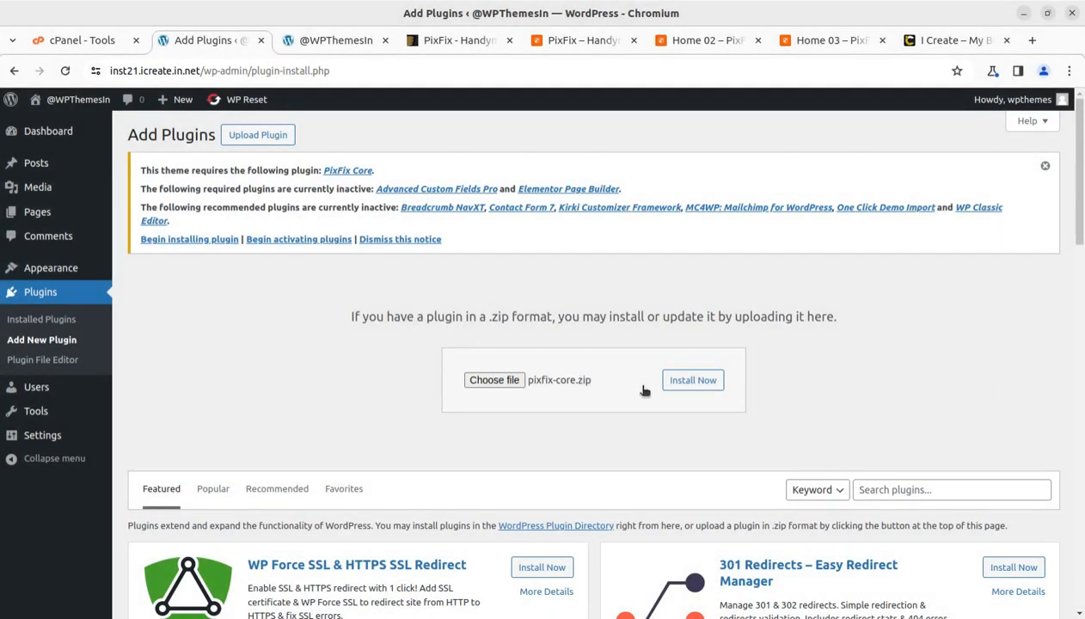
pyautogui.click(685, 384)
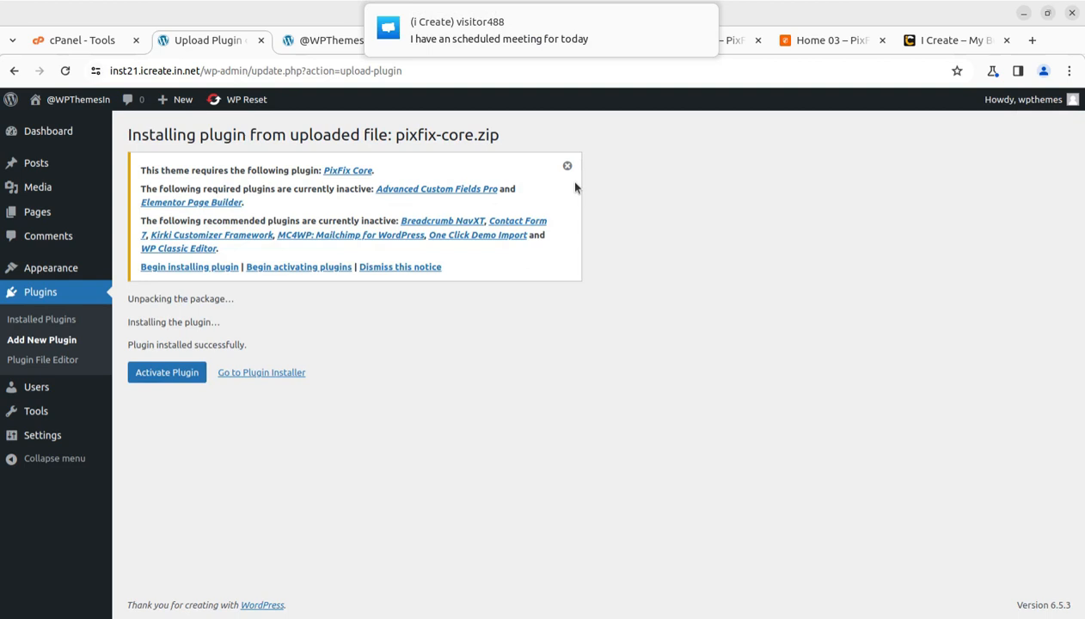
pyautogui.click(265, 379)
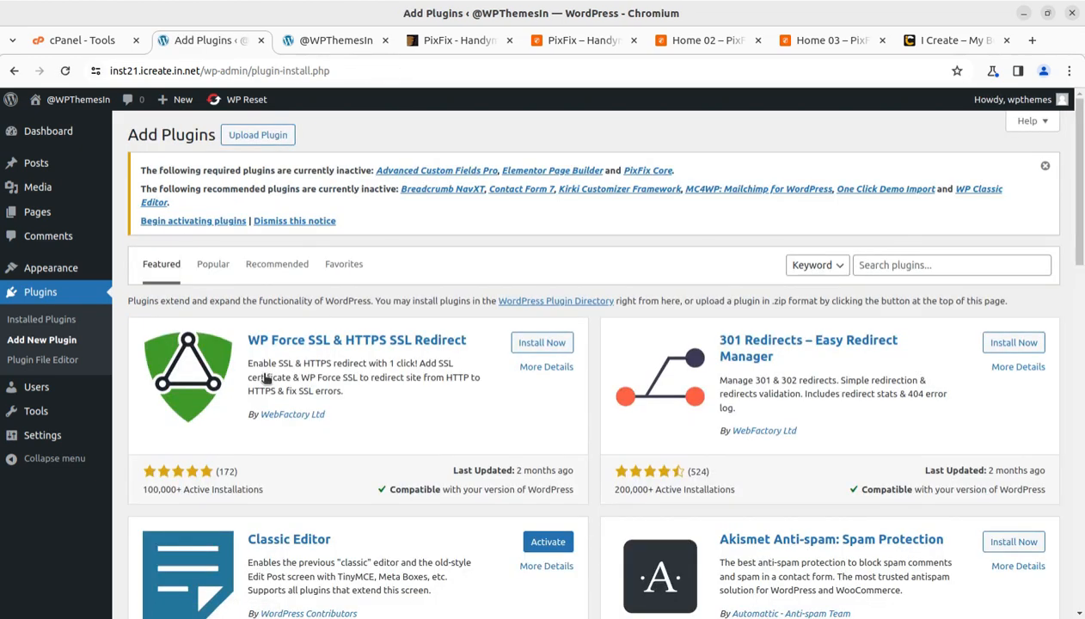
# Bulk-activate all nine of the theme's required and recommended plugins
pyautogui.click(185, 221)
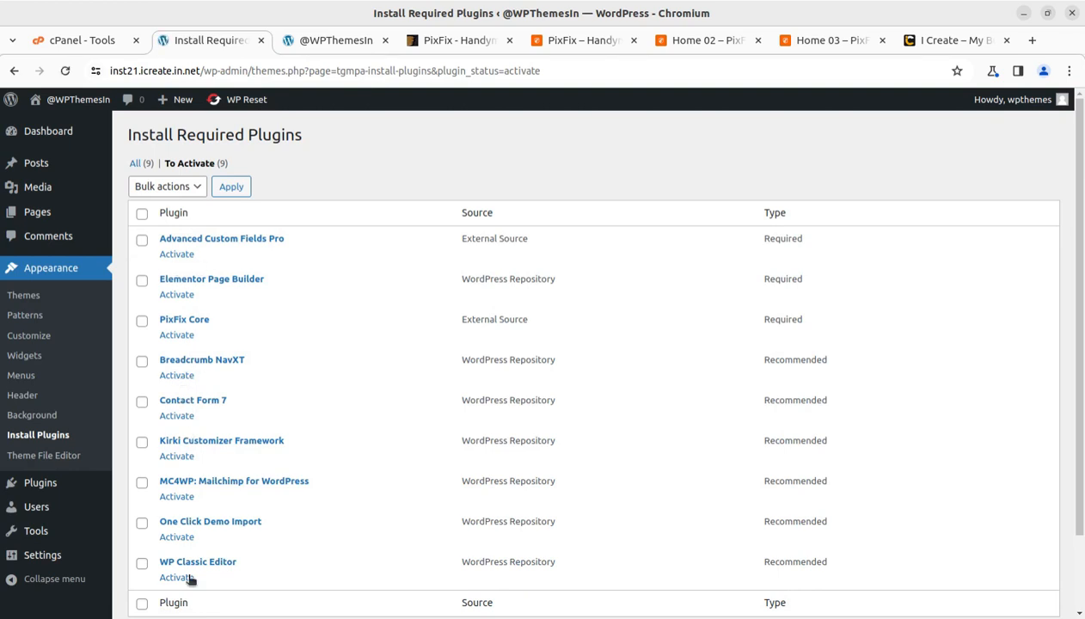
pyautogui.scroll(-1, 217, 340)
pyautogui.scroll(1, 193, 297)
pyautogui.click(142, 213)
pyautogui.click(173, 187)
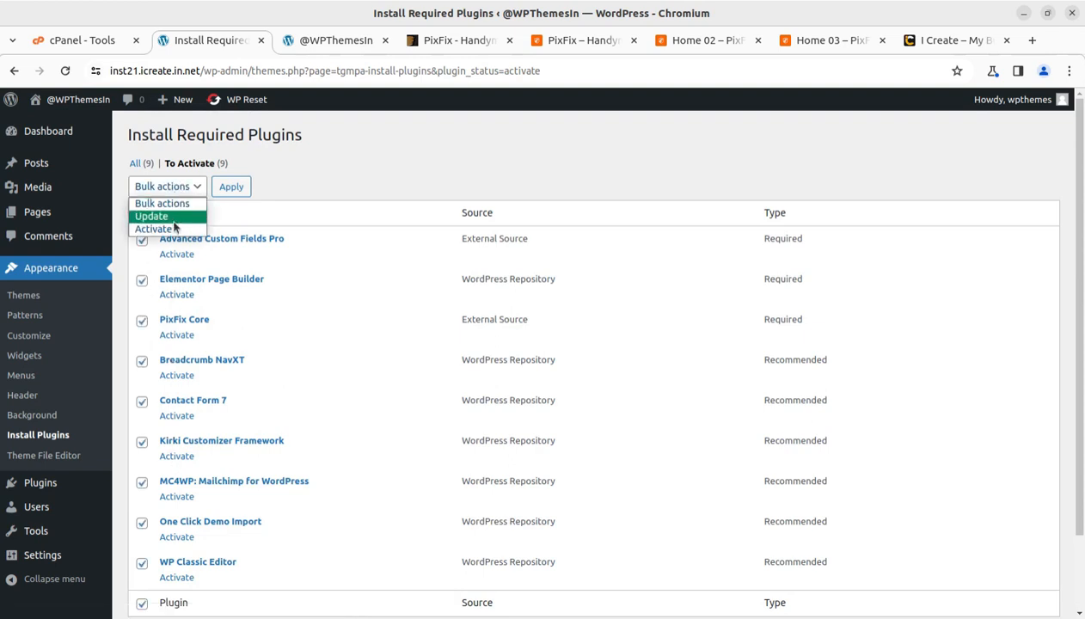
pyautogui.click(171, 229)
pyautogui.click(229, 191)
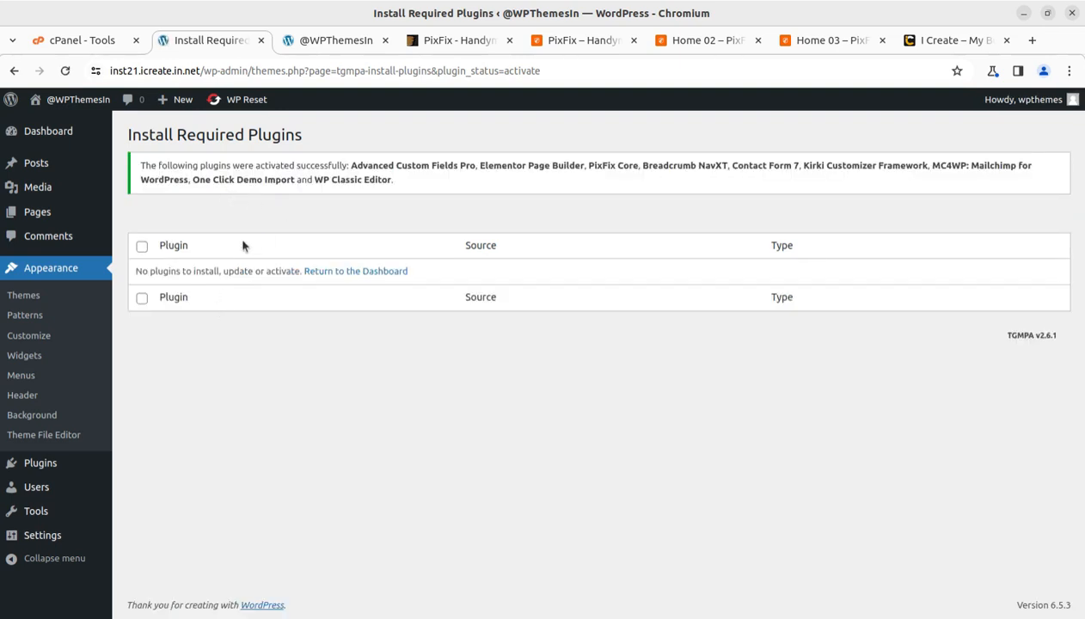
# Return to the dashboard and view the site's front end in a fresh tab, closing the old site tab
pyautogui.click(55, 146)
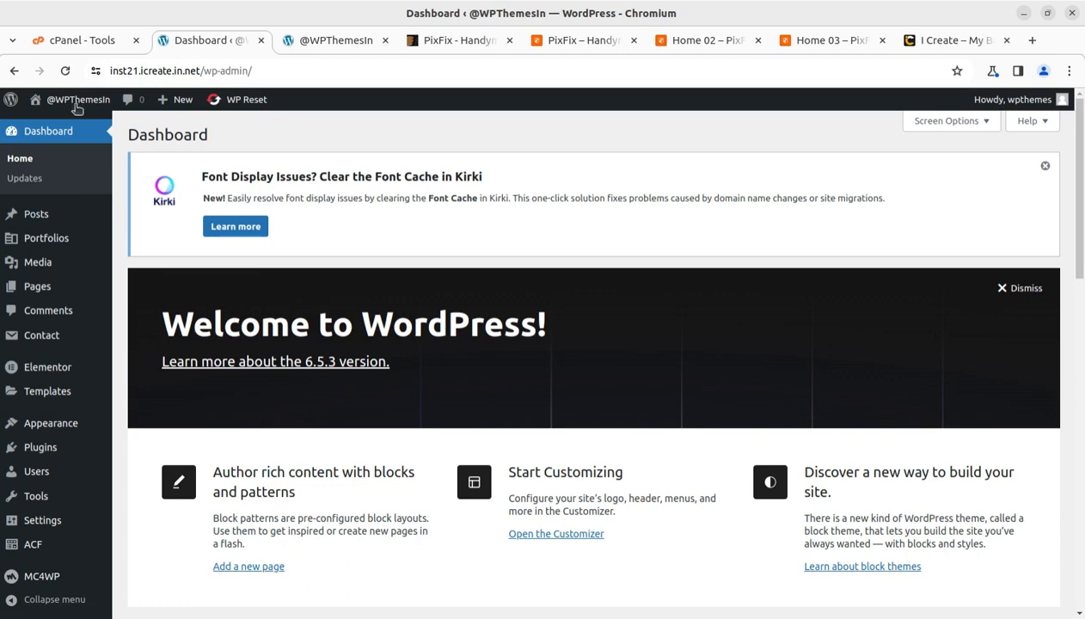
pyautogui.moveTo(77, 105)
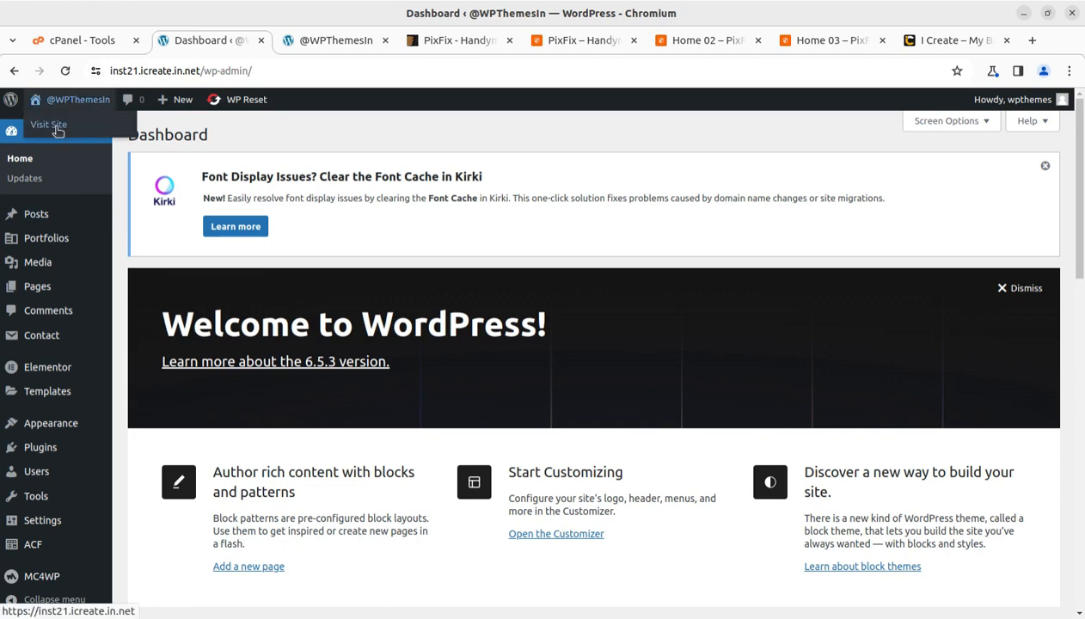
pyautogui.middleClick(54, 126)
pyautogui.click(454, 40)
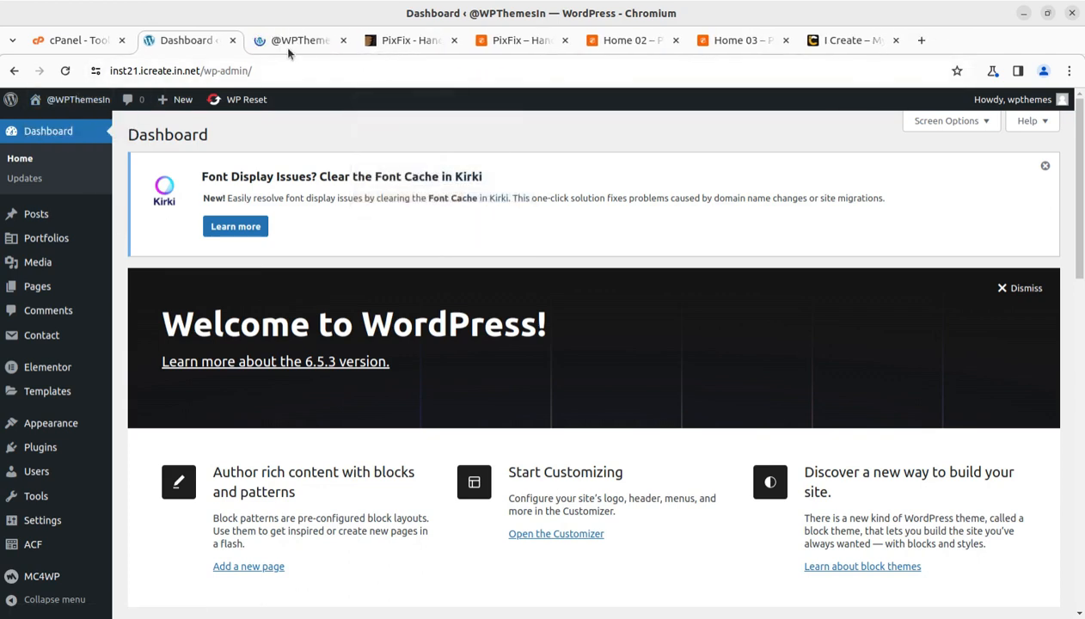
pyautogui.click(290, 43)
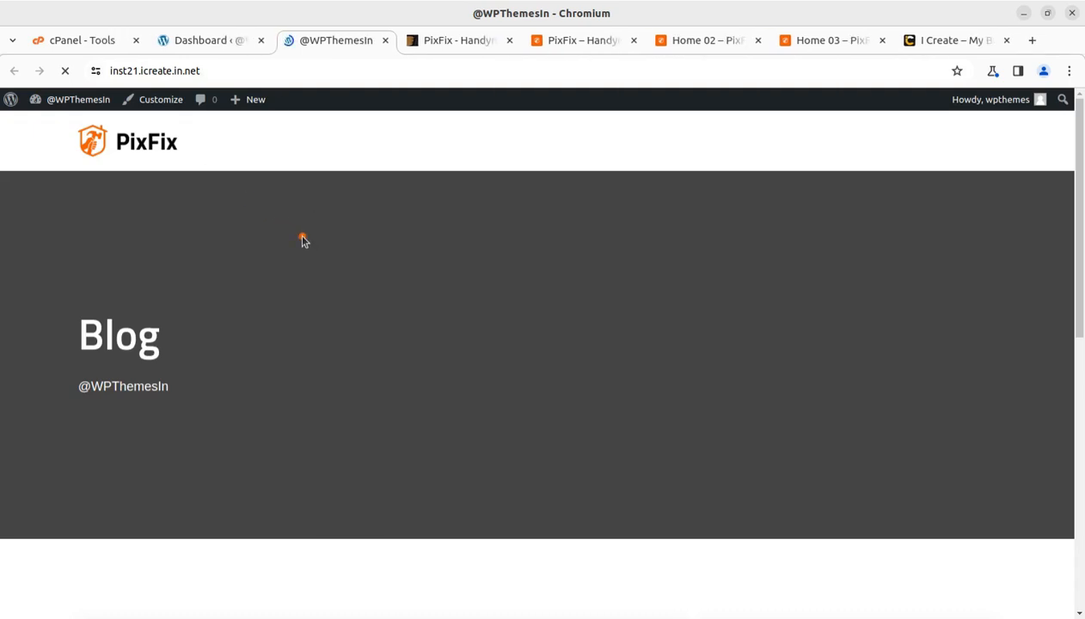
# Compare the PixFix live demo's main home, Home 02 and Home 03 layouts
pyautogui.click(560, 43)
pyautogui.click(667, 41)
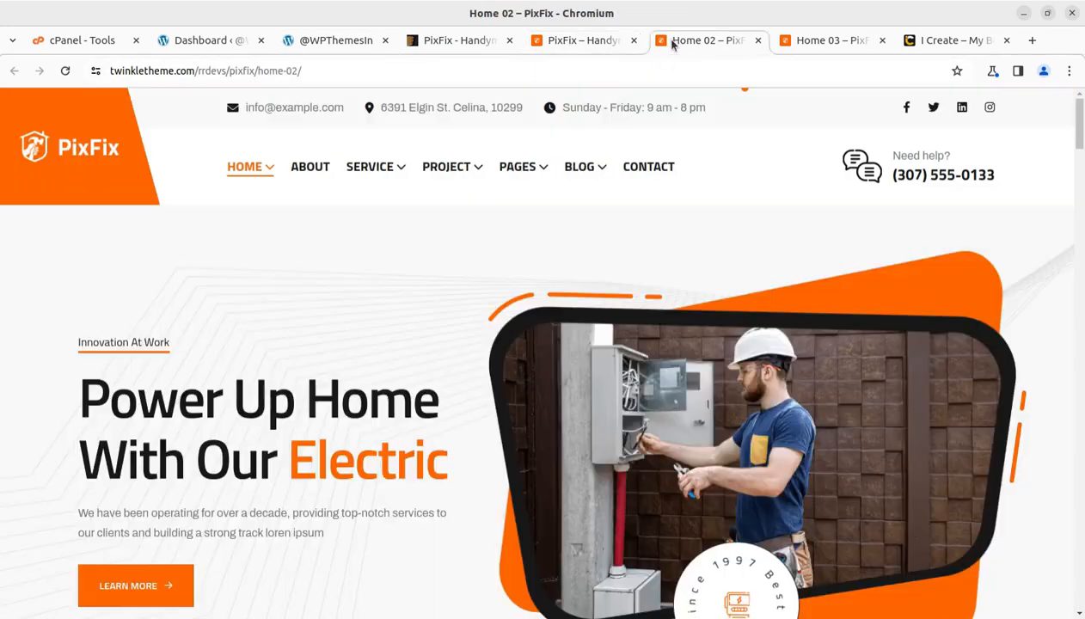
pyautogui.click(831, 43)
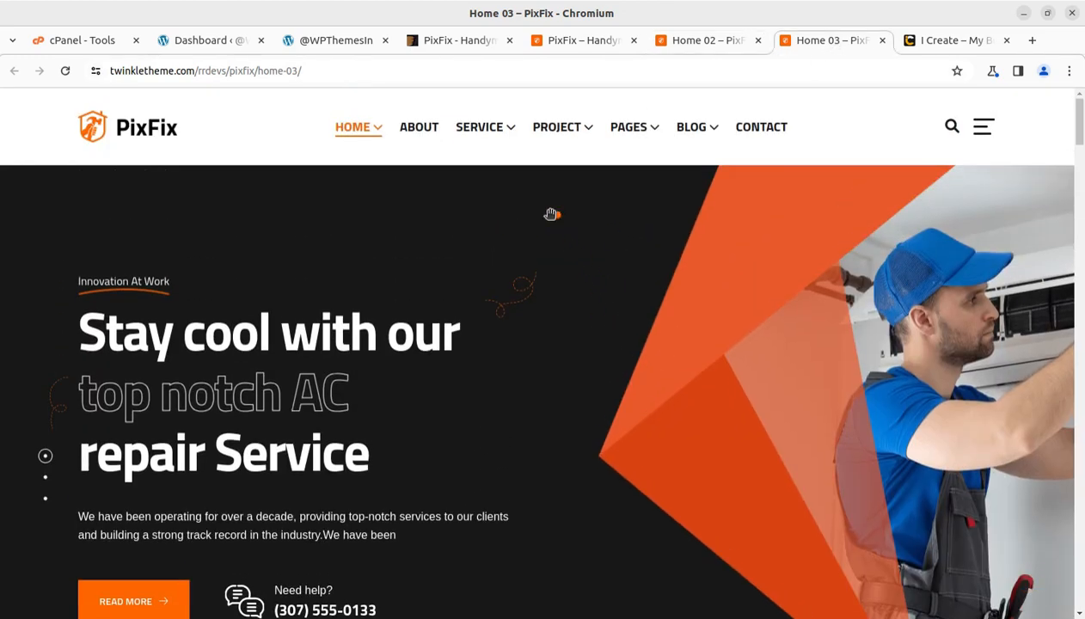
pyautogui.click(590, 42)
pyautogui.click(707, 43)
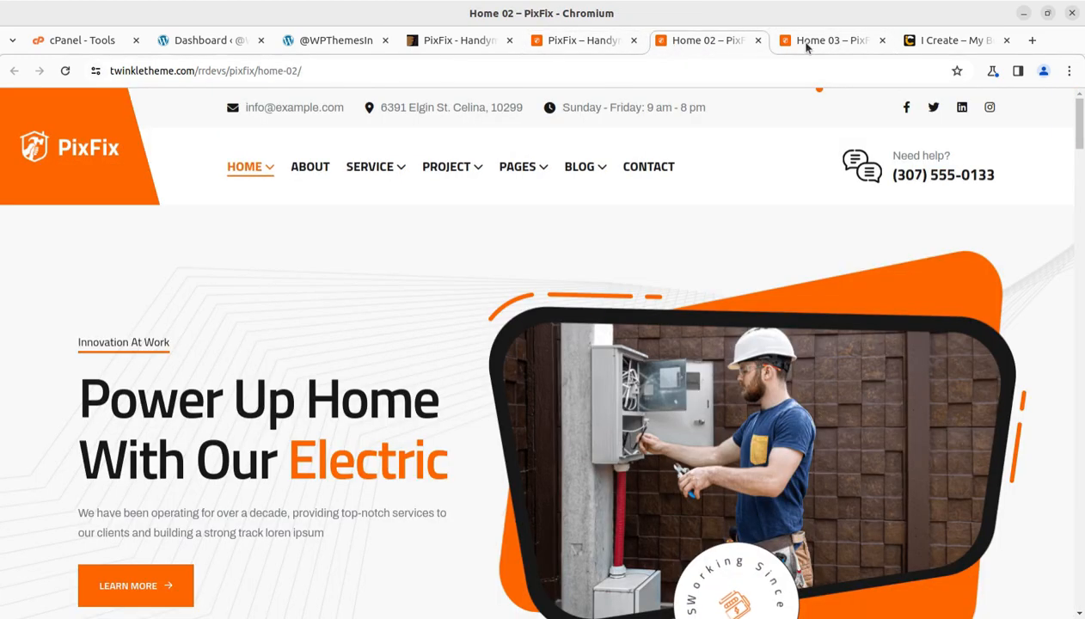
pyautogui.click(812, 45)
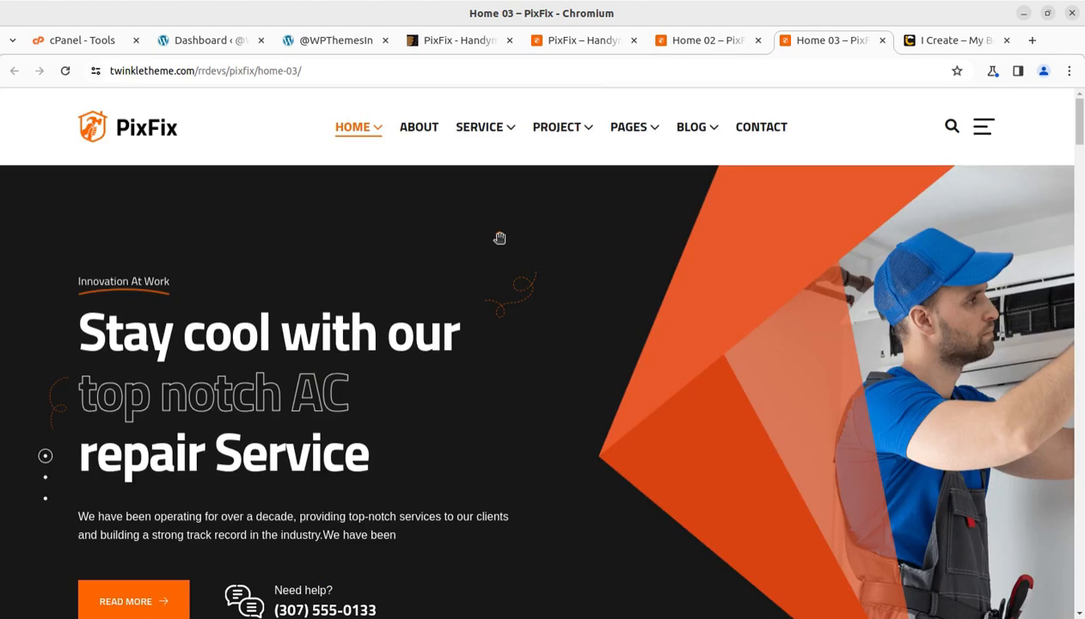
# Open the theme's demo data import page in WordPress and choose the Home 01 demo for import
pyautogui.click(201, 41)
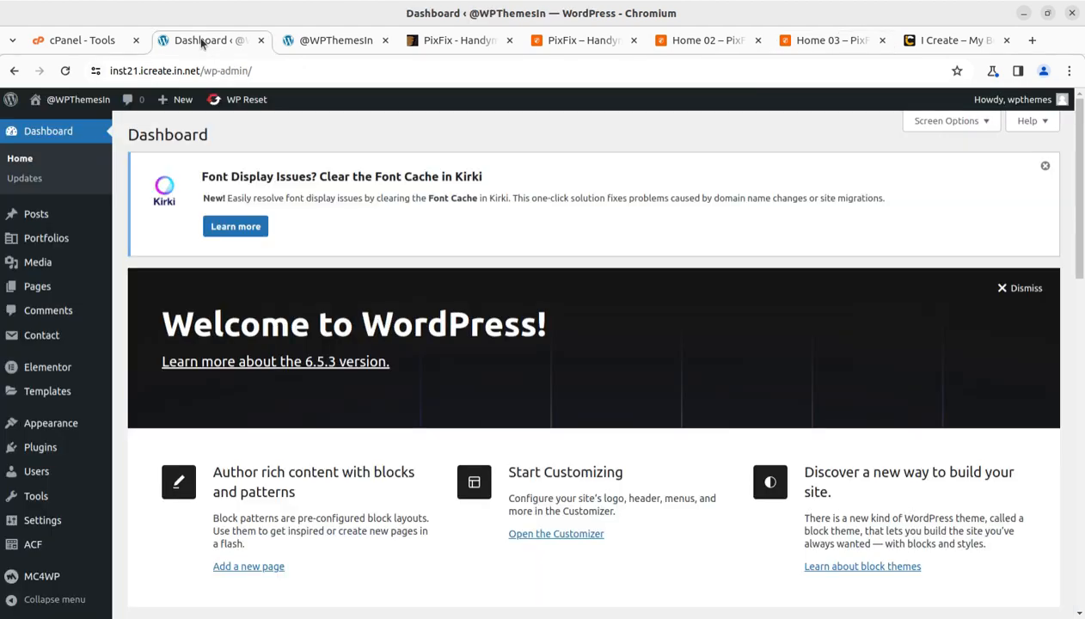
pyautogui.moveTo(60, 430)
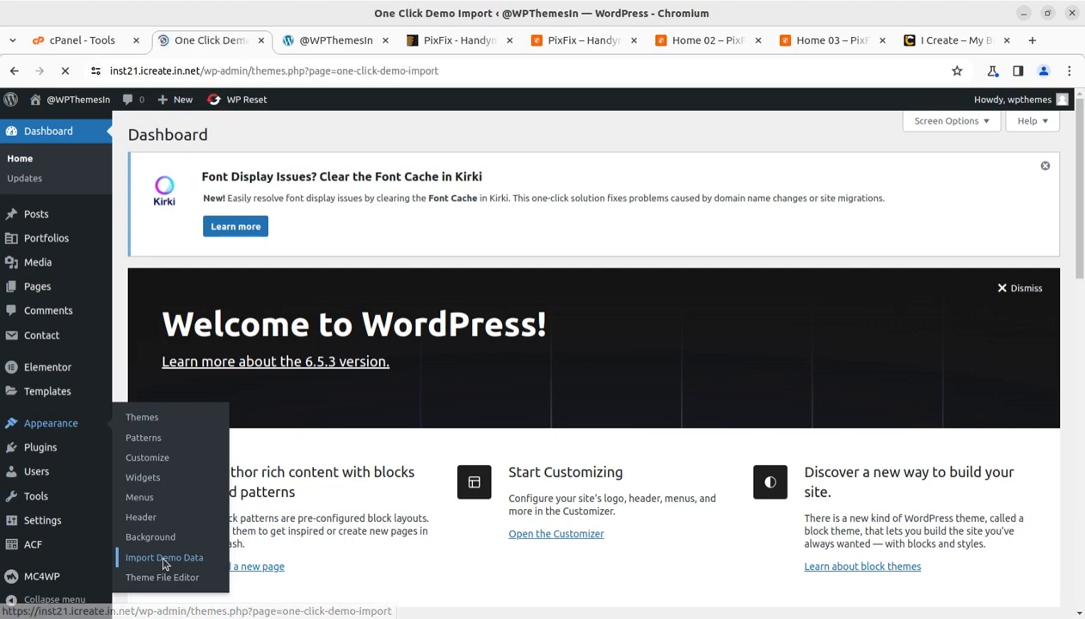
pyautogui.scroll(-3, 371, 393)
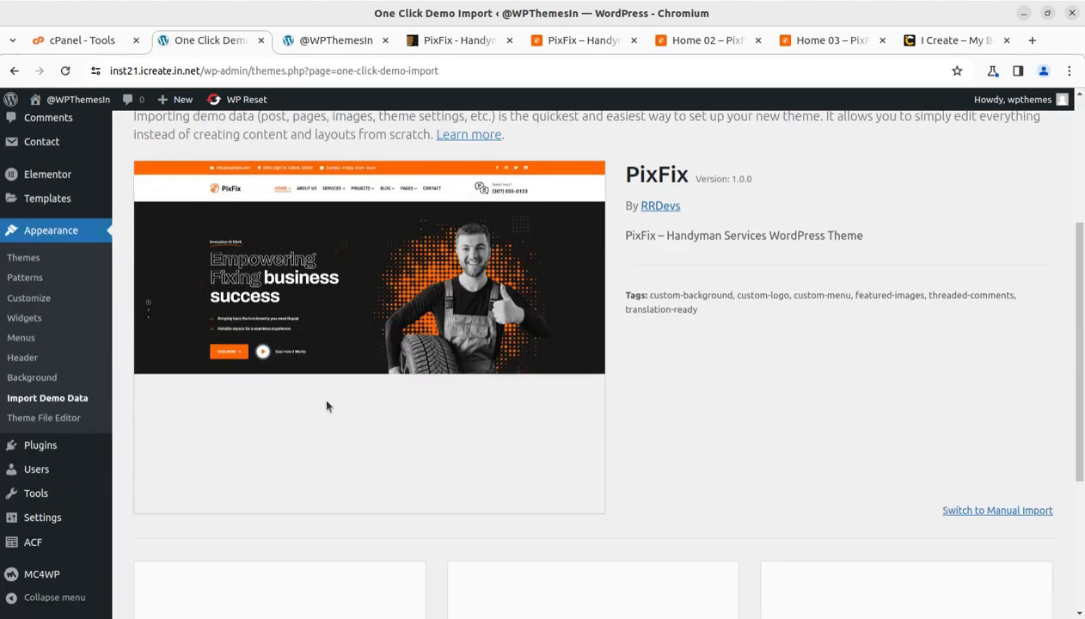
pyautogui.scroll(-1, 435, 492)
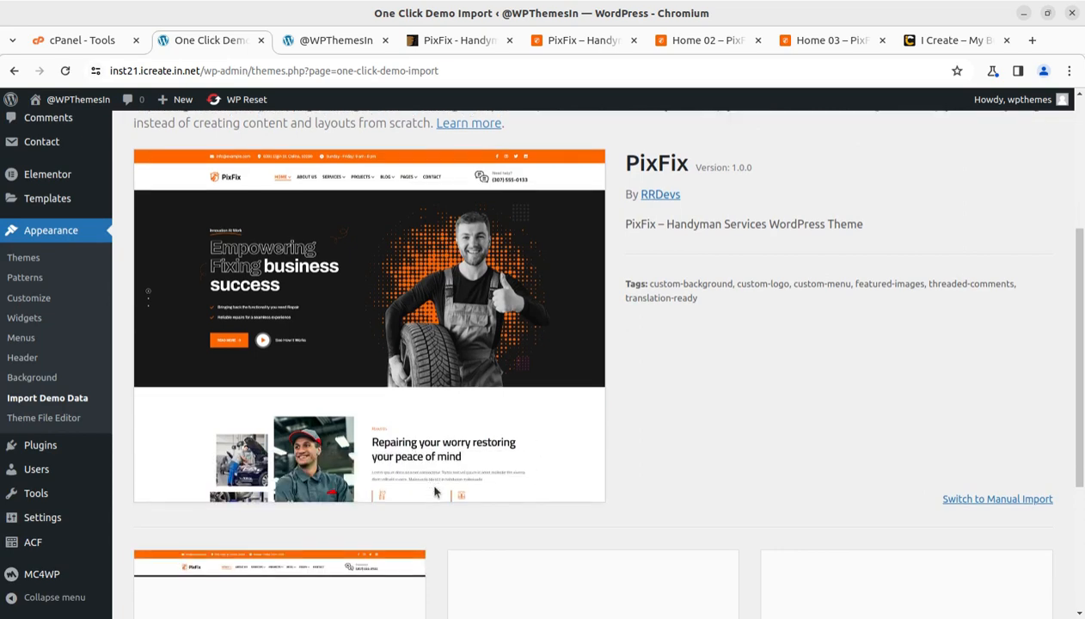
pyautogui.scroll(-5, 435, 492)
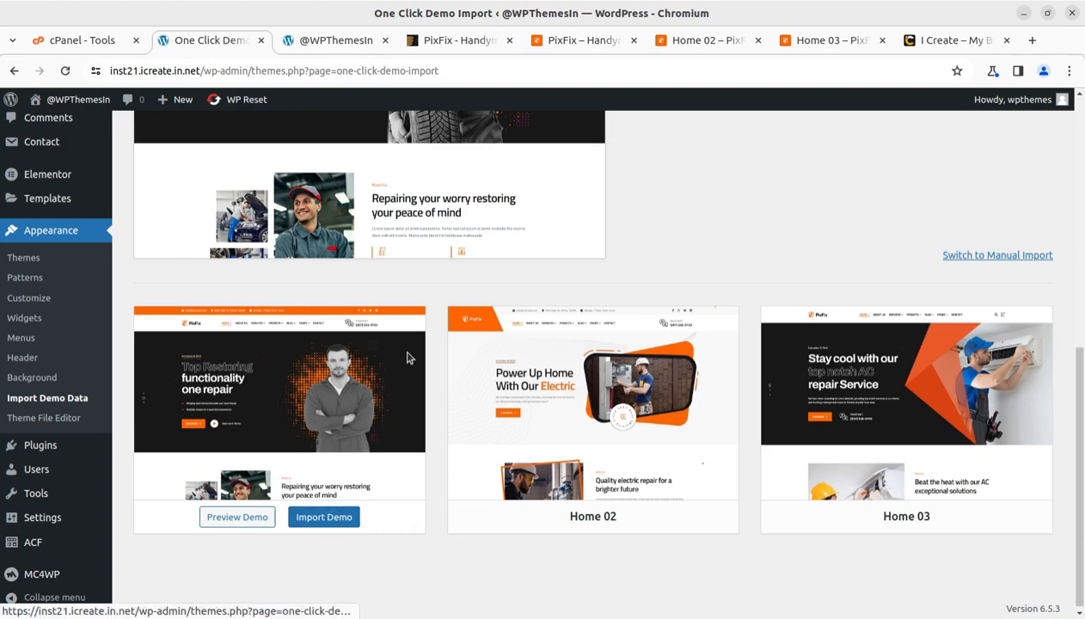
pyautogui.click(315, 518)
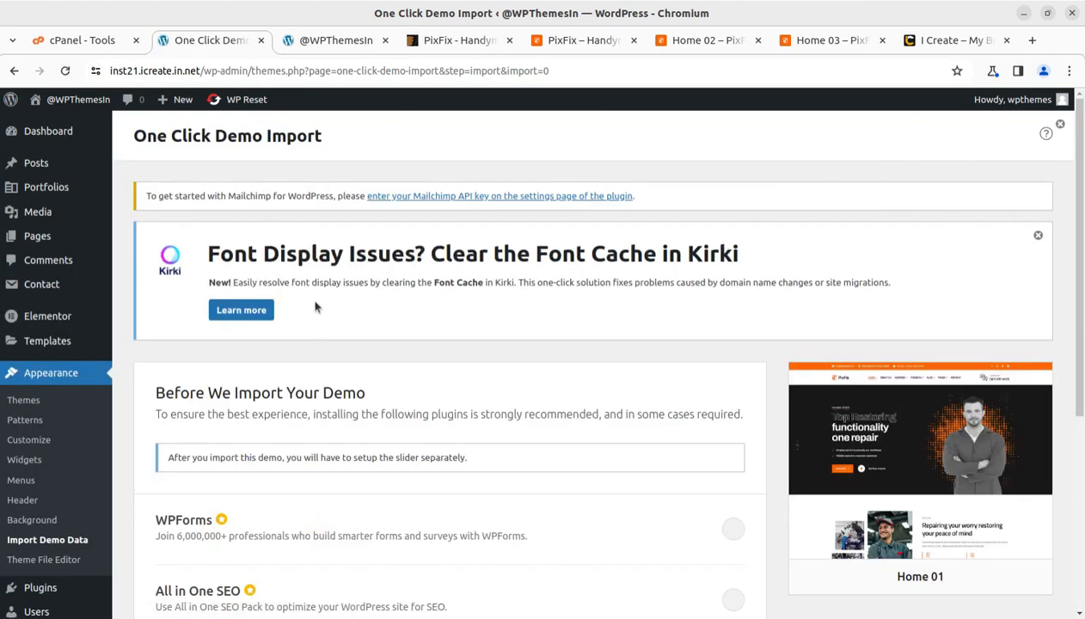
# Start the Home 01 content import without selecting WPForms, All in One SEO or MonsterInsights
pyautogui.scroll(-2, 305, 308)
pyautogui.scroll(-3, 561, 446)
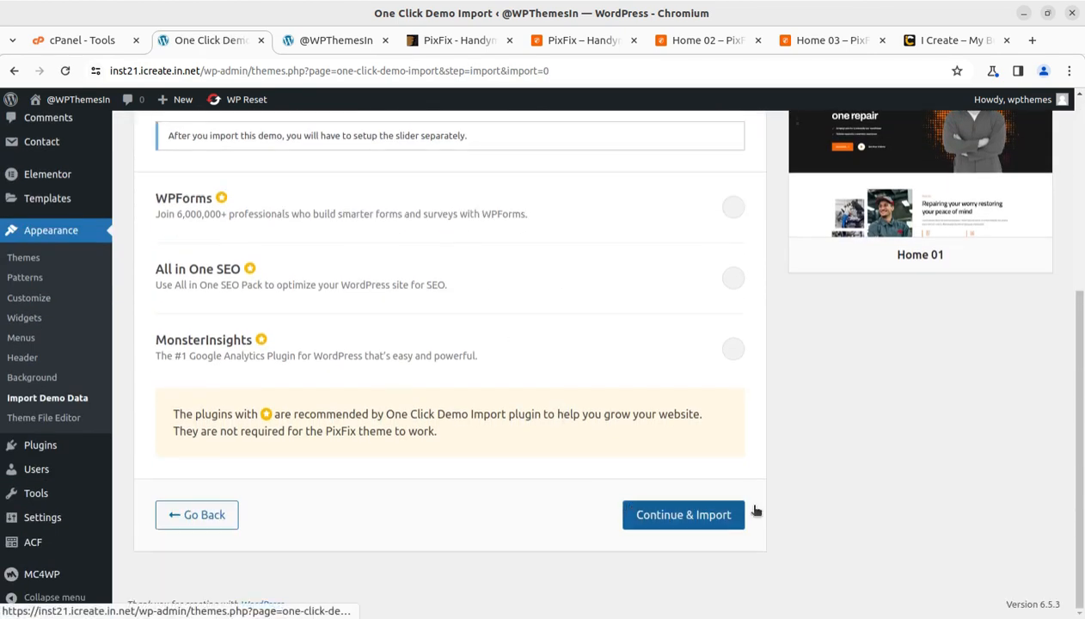
pyautogui.click(649, 517)
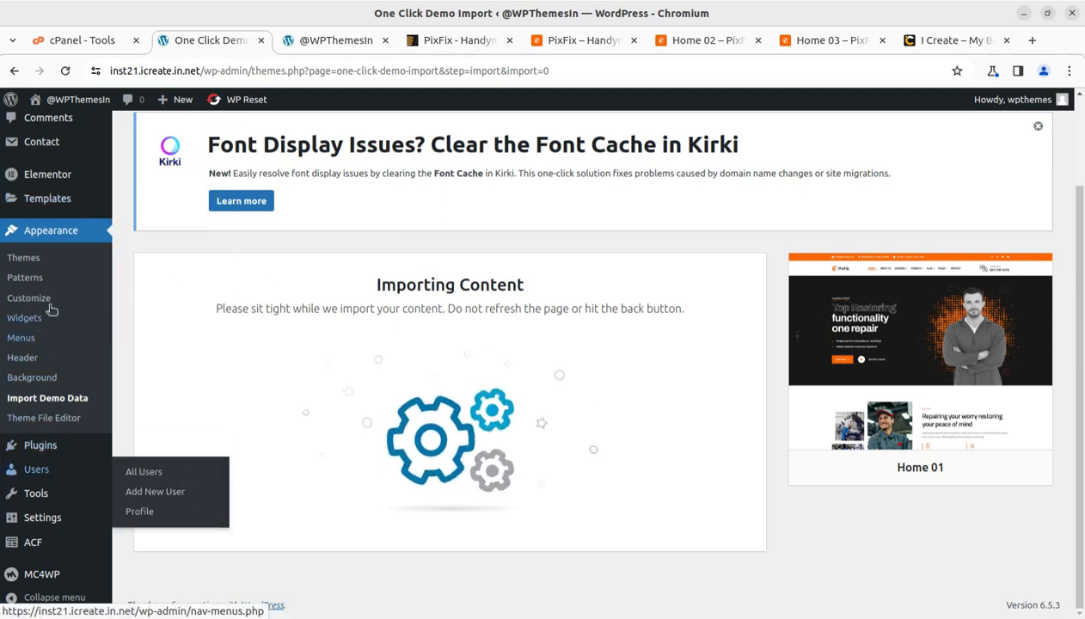
# Check the media library in a separate tab for imported images, and return to the running demo import
pyautogui.scroll(3, 48, 293)
pyautogui.moveTo(50, 218)
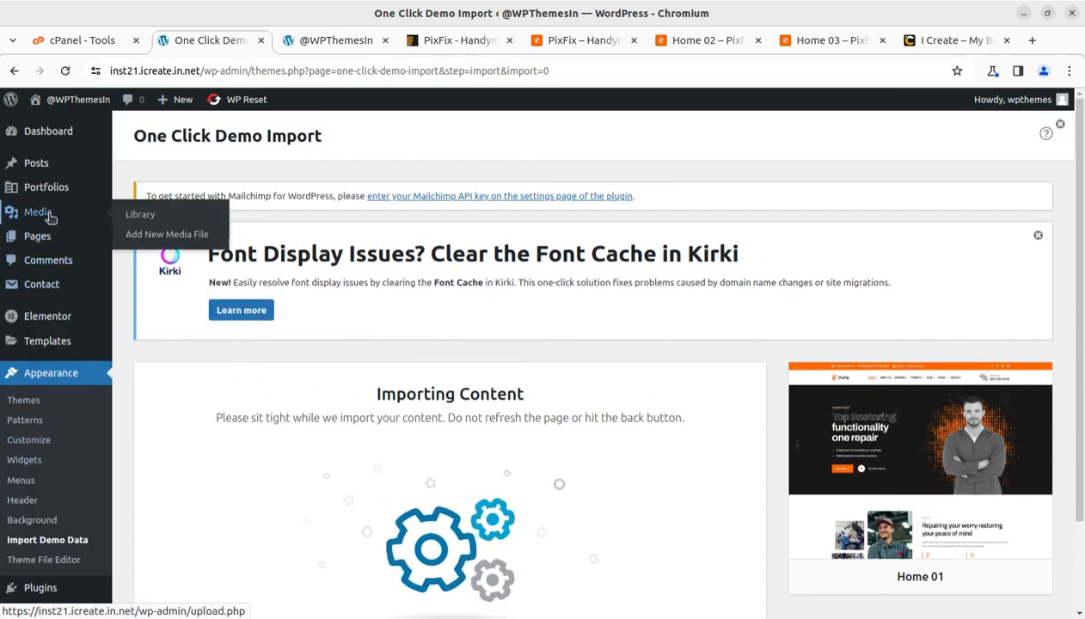
pyautogui.middleClick(138, 214)
pyautogui.click(283, 40)
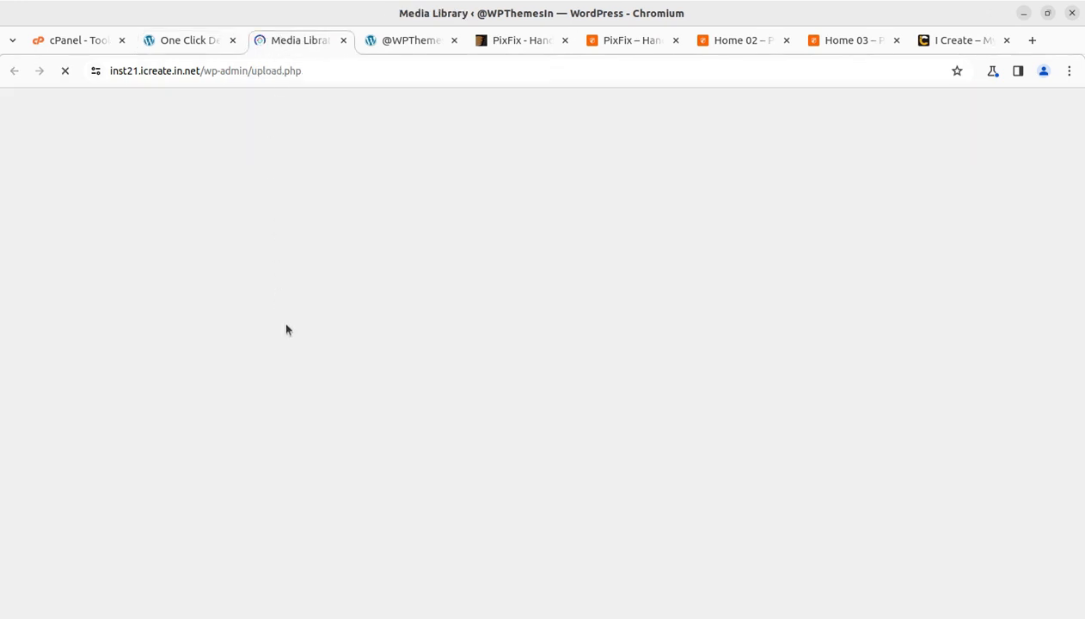
pyautogui.scroll(-1, 320, 440)
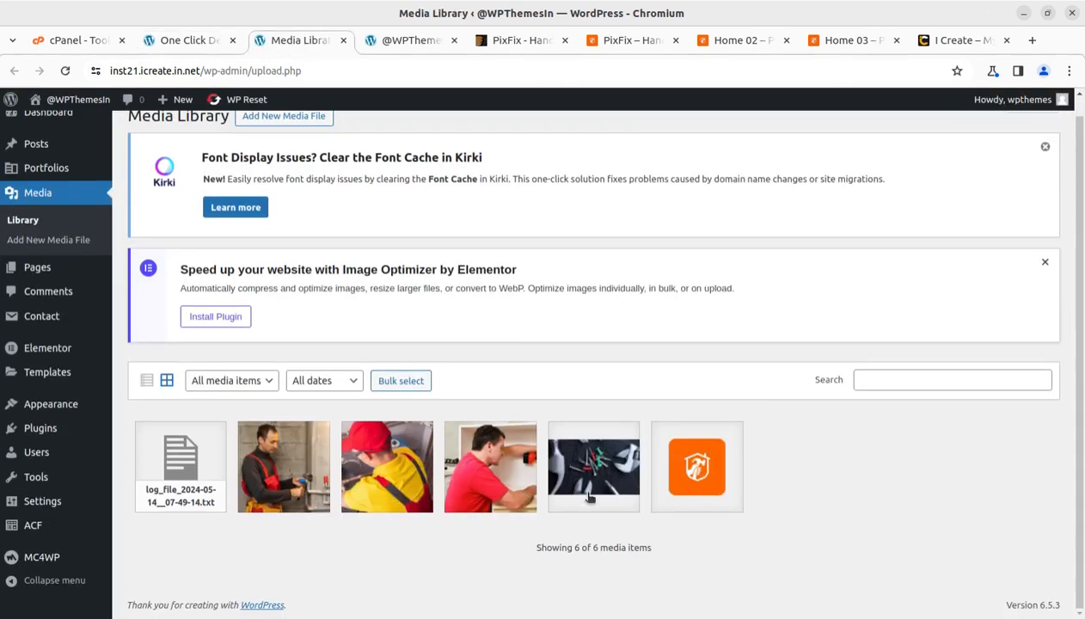
pyautogui.click(195, 41)
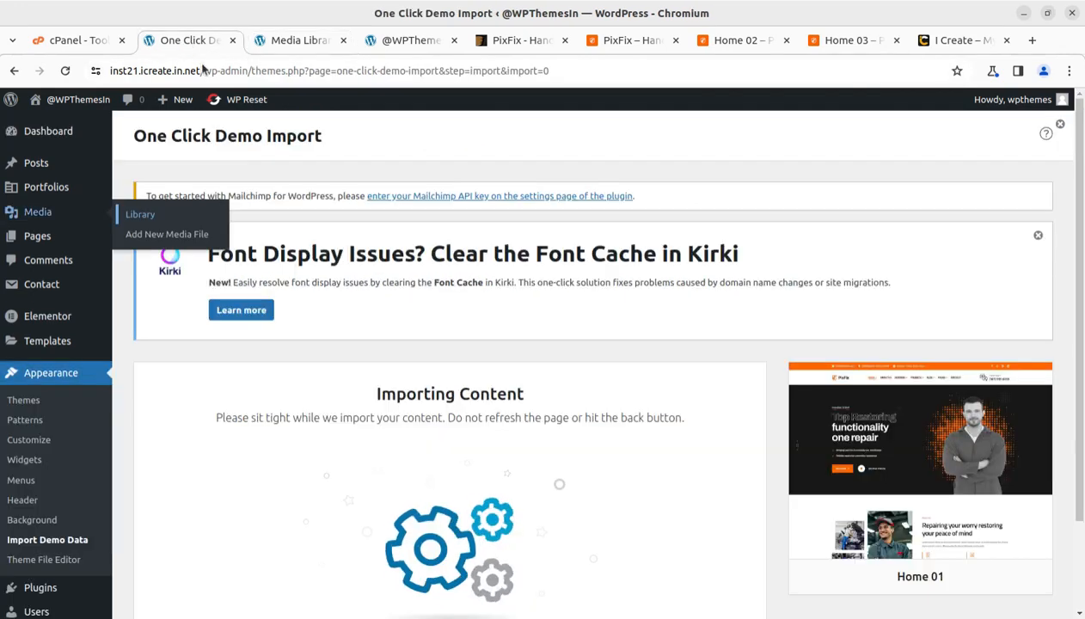
# Browse the PixFix live demo's main home page, Home 02, Home 03 and About page during the import
pyautogui.click(623, 43)
pyautogui.scroll(-4, 383, 299)
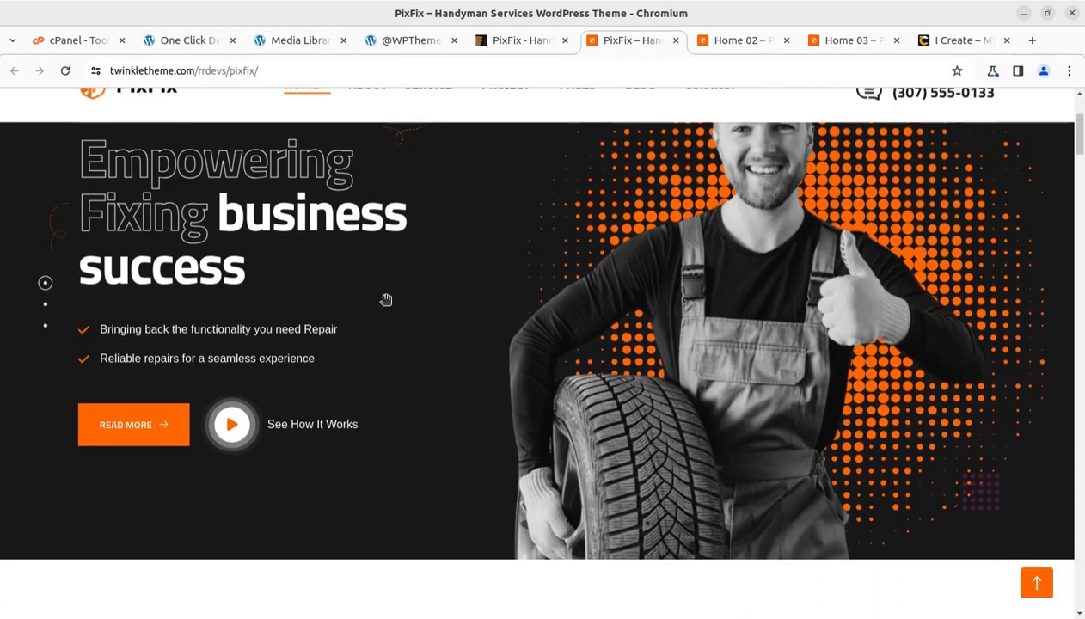
pyautogui.scroll(-10, 386, 299)
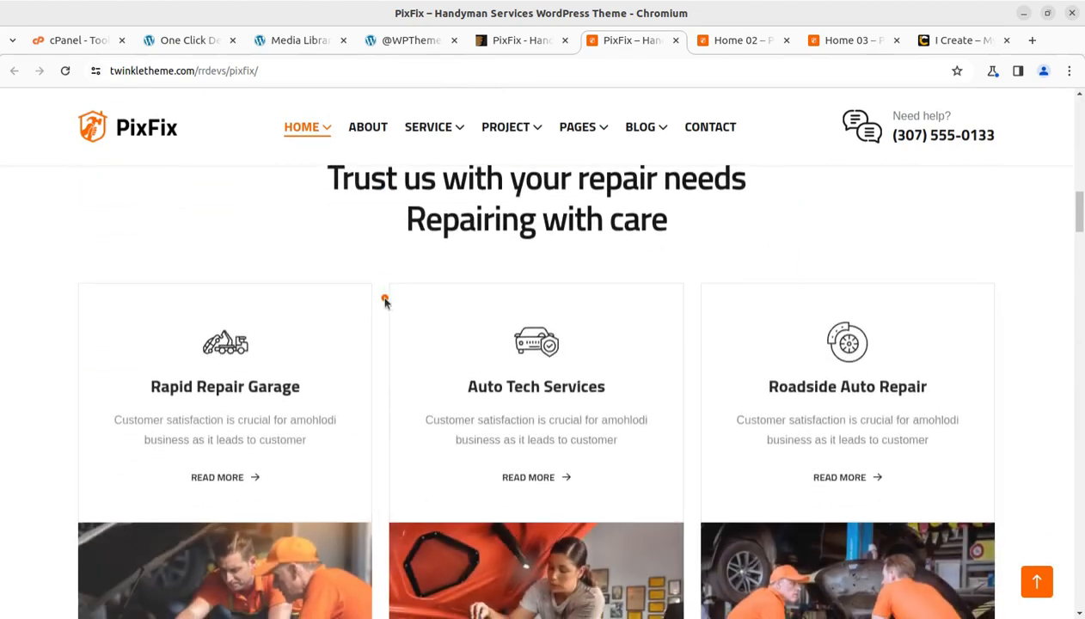
pyautogui.click(726, 45)
pyautogui.click(839, 47)
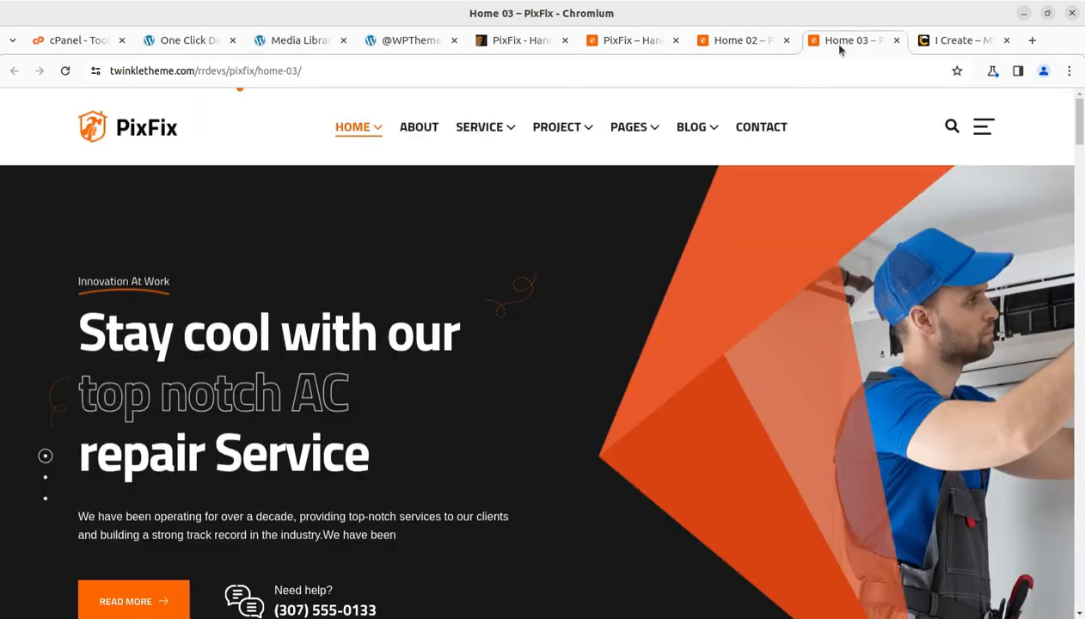
pyautogui.click(735, 43)
pyautogui.click(646, 41)
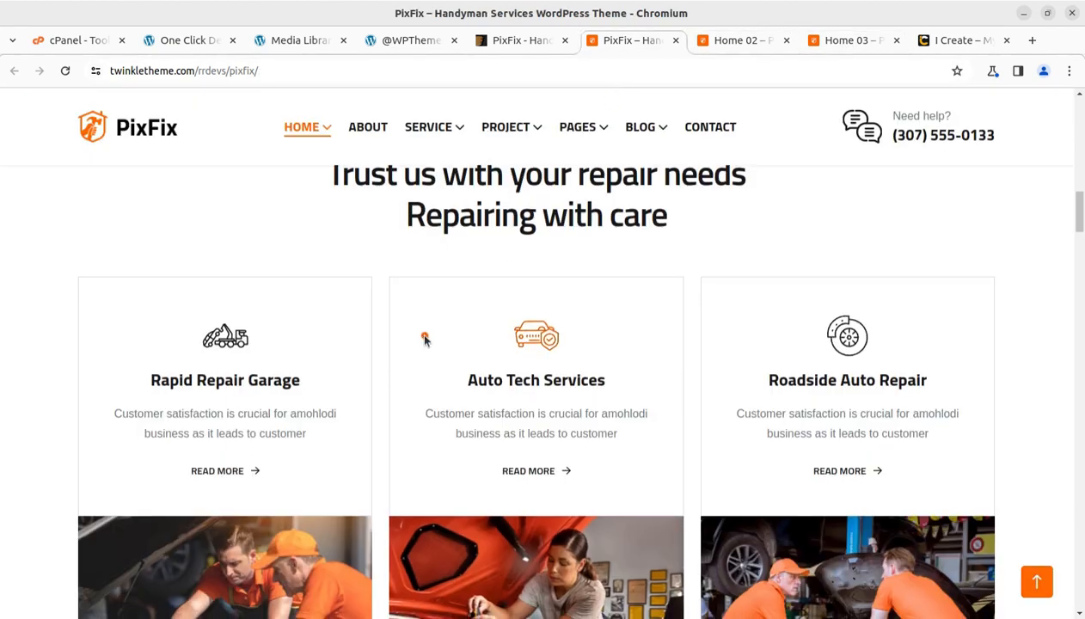
pyautogui.scroll(-2, 417, 330)
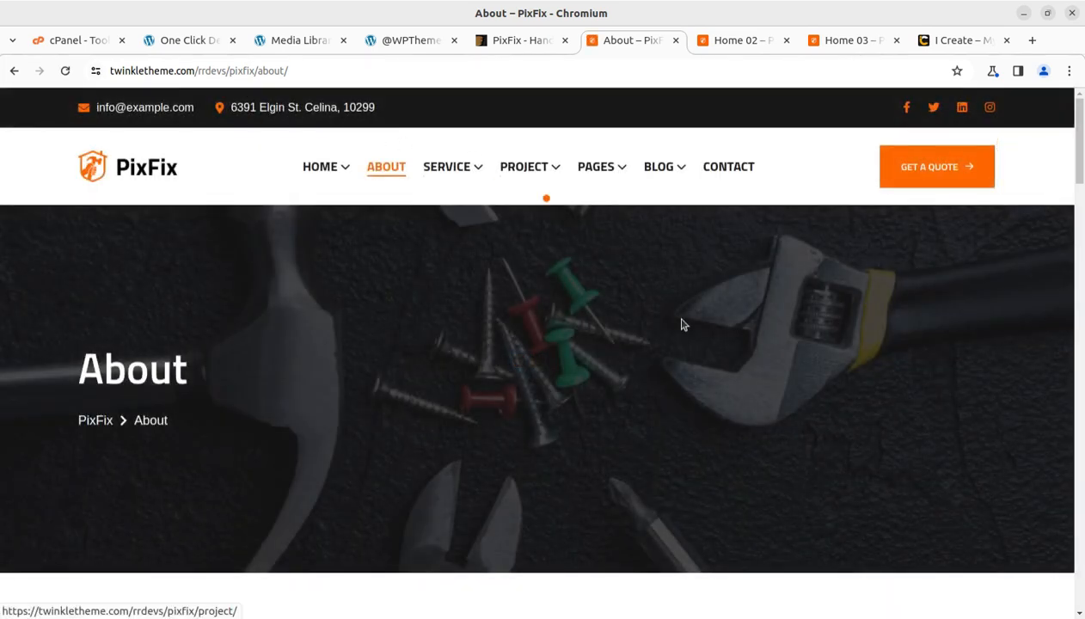
# Examine the live demo's About page, its Service, Project and Pages submenus, and the plans on its Pricing page
pyautogui.scroll(-5, 684, 329)
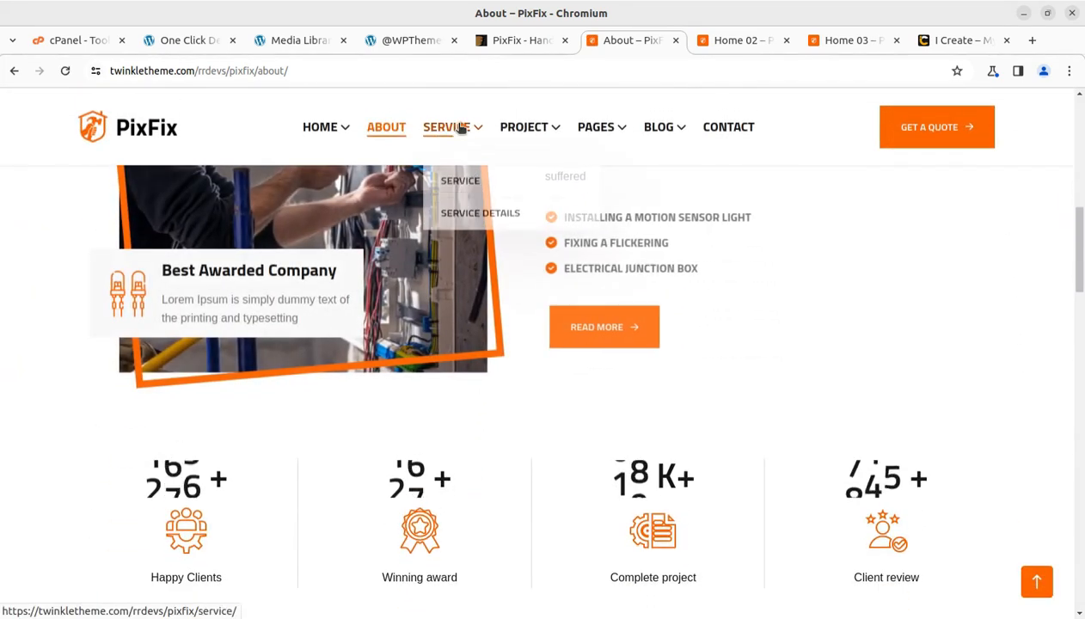
pyautogui.moveTo(501, 155)
pyautogui.moveTo(480, 140)
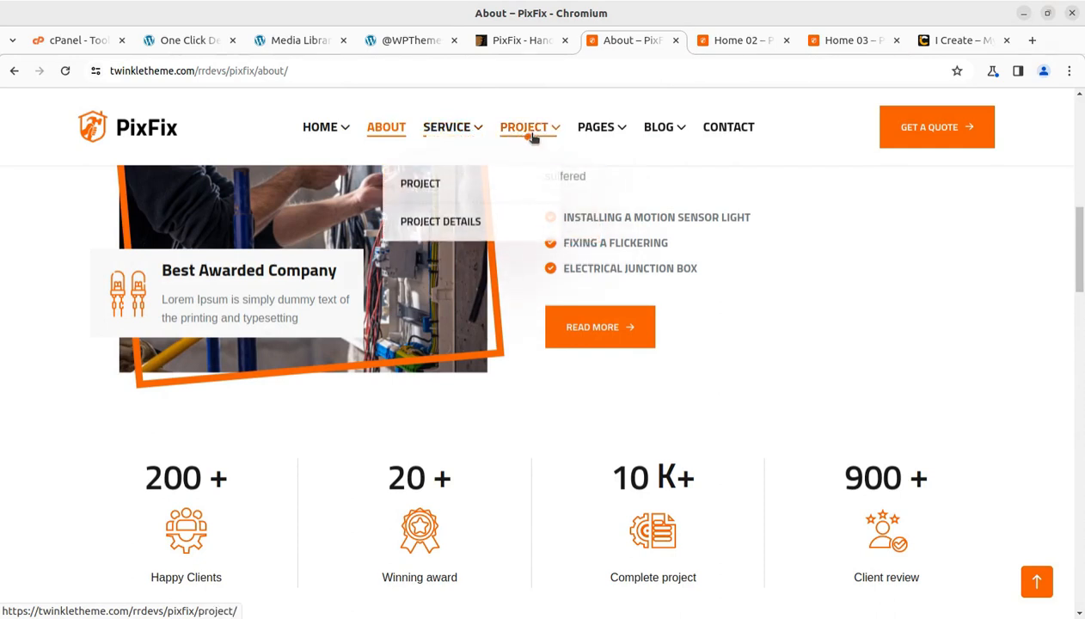
pyautogui.moveTo(610, 131)
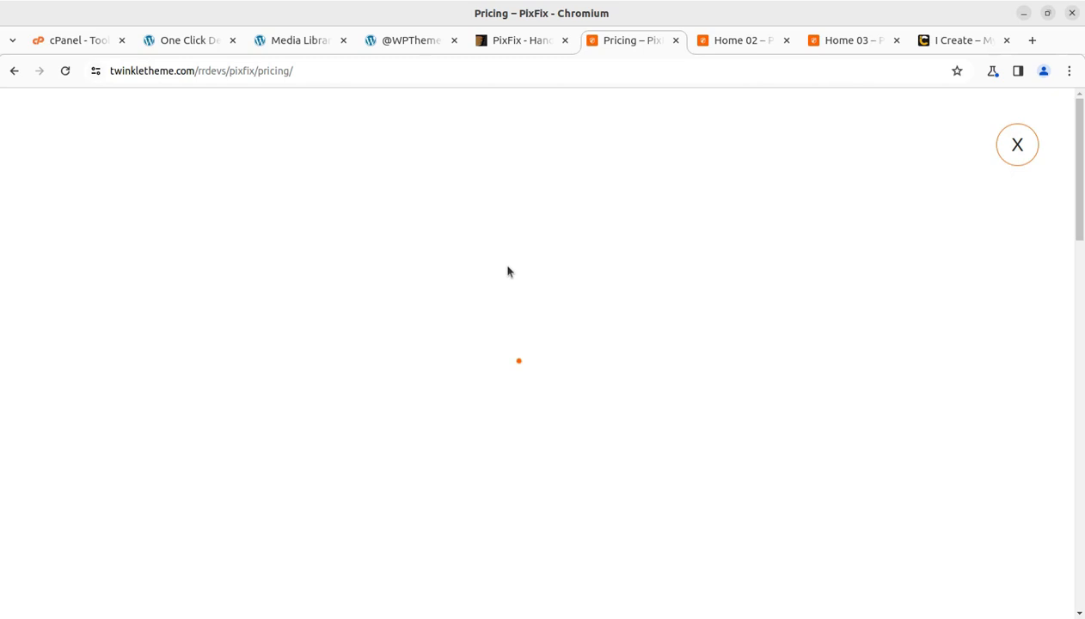
pyautogui.scroll(-7, 586, 250)
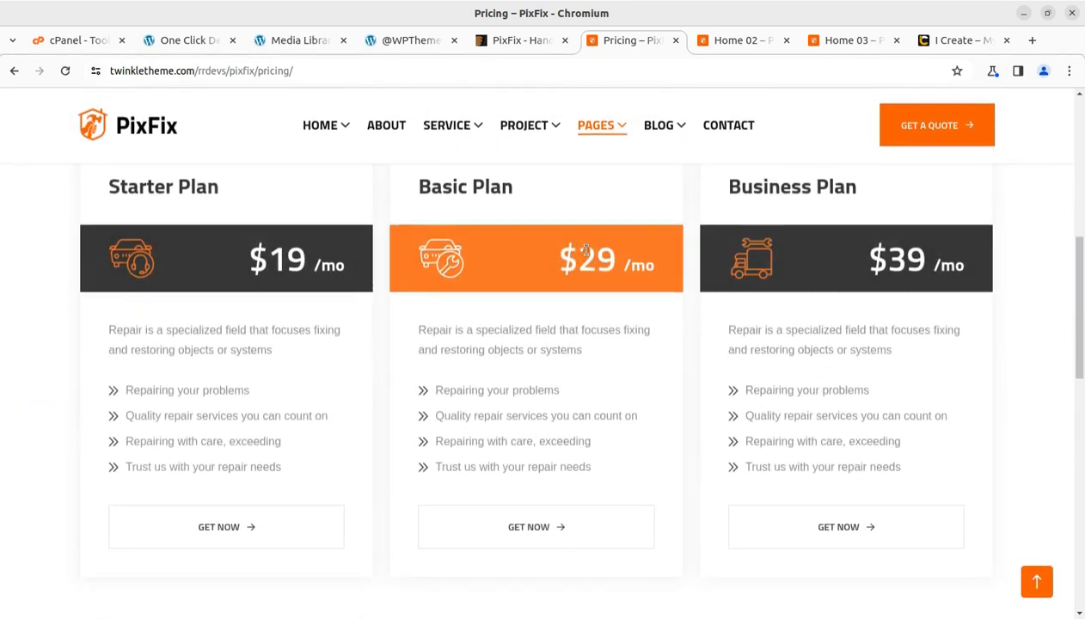
pyautogui.scroll(-3, 345, 308)
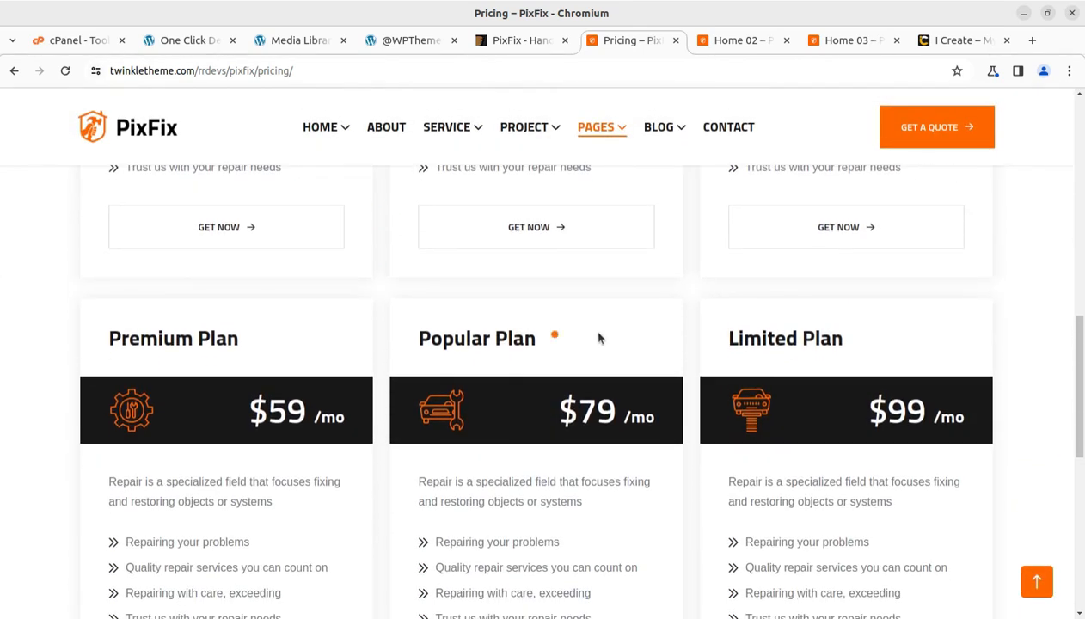
pyautogui.scroll(-3, 599, 338)
pyautogui.scroll(15, 521, 351)
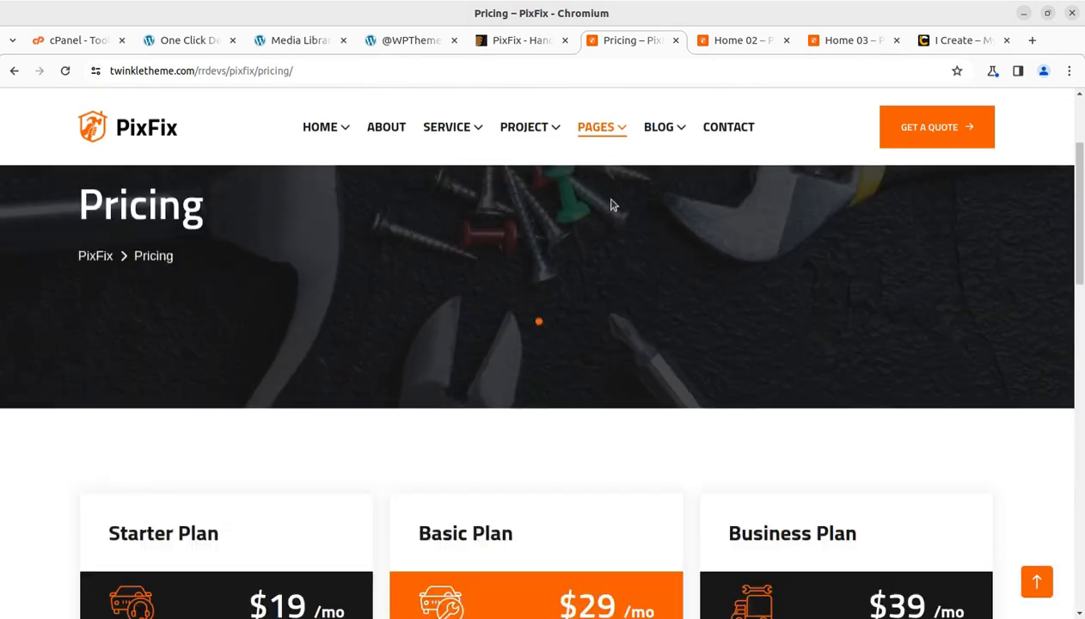
pyautogui.scroll(2, 611, 205)
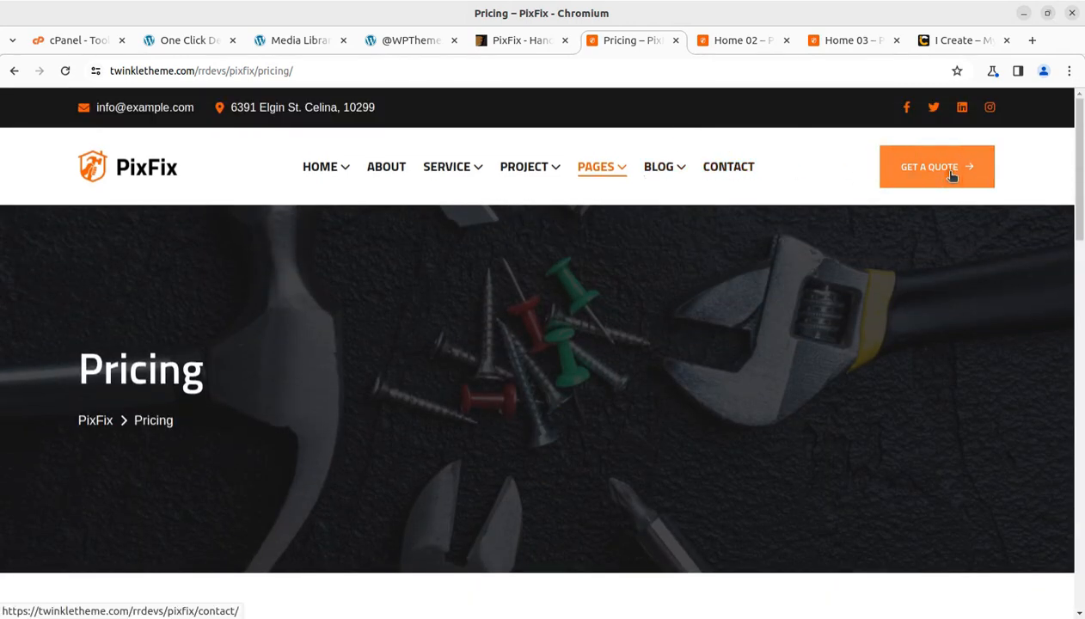
# Take the live demo back to its About page and check the Home 01 demo import's progress
pyautogui.click(14, 70)
pyautogui.click(181, 43)
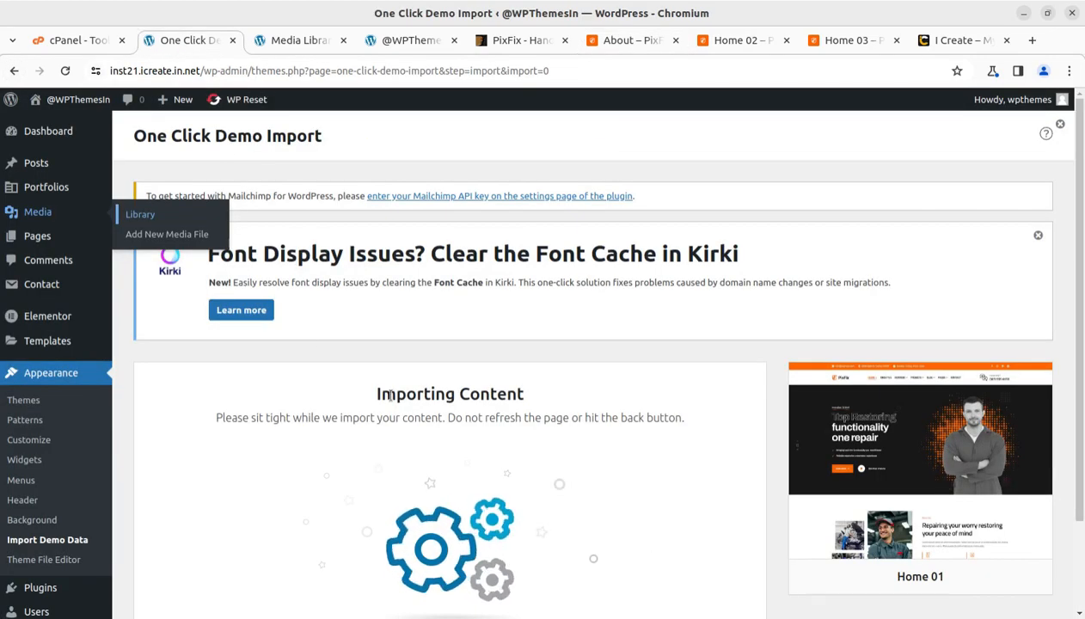
pyautogui.scroll(-1, 463, 284)
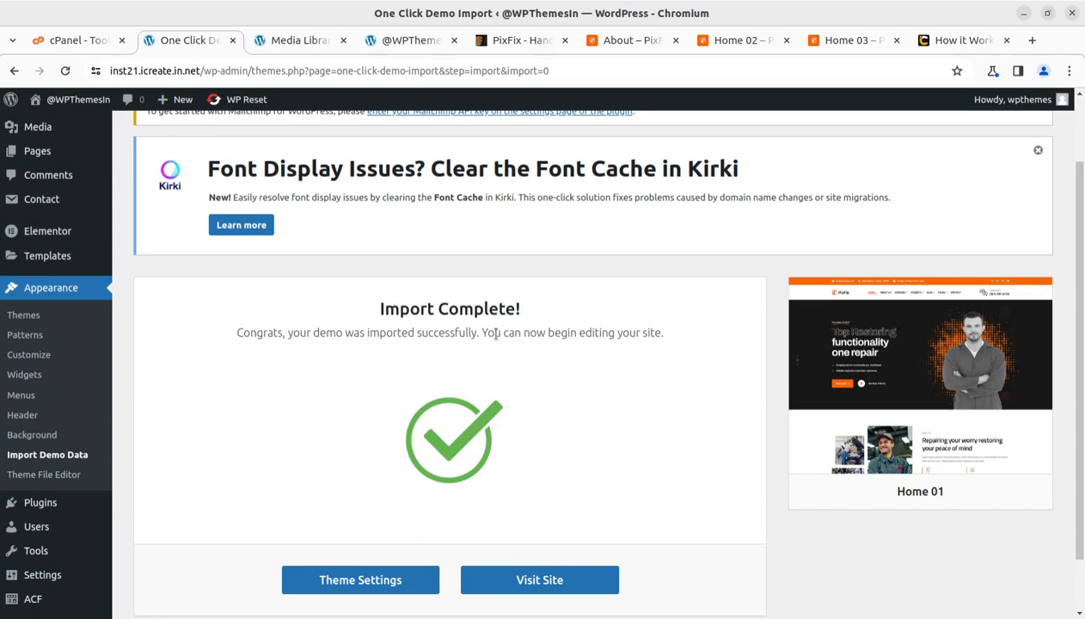
# Reload the media library and look through the images brought in by the demo import
pyautogui.click(303, 46)
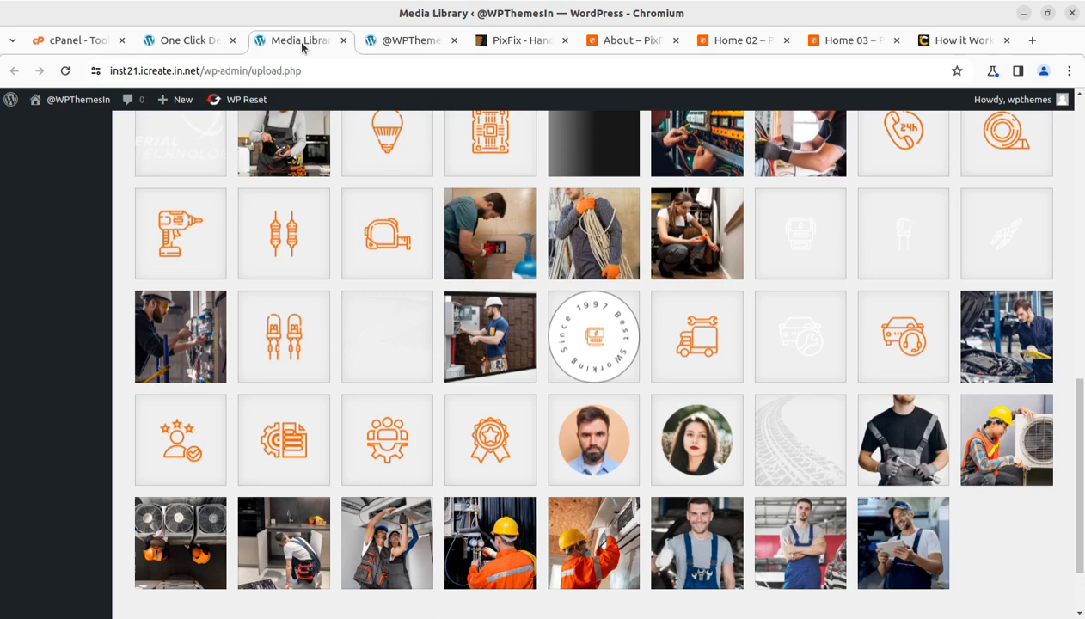
pyautogui.click(65, 71)
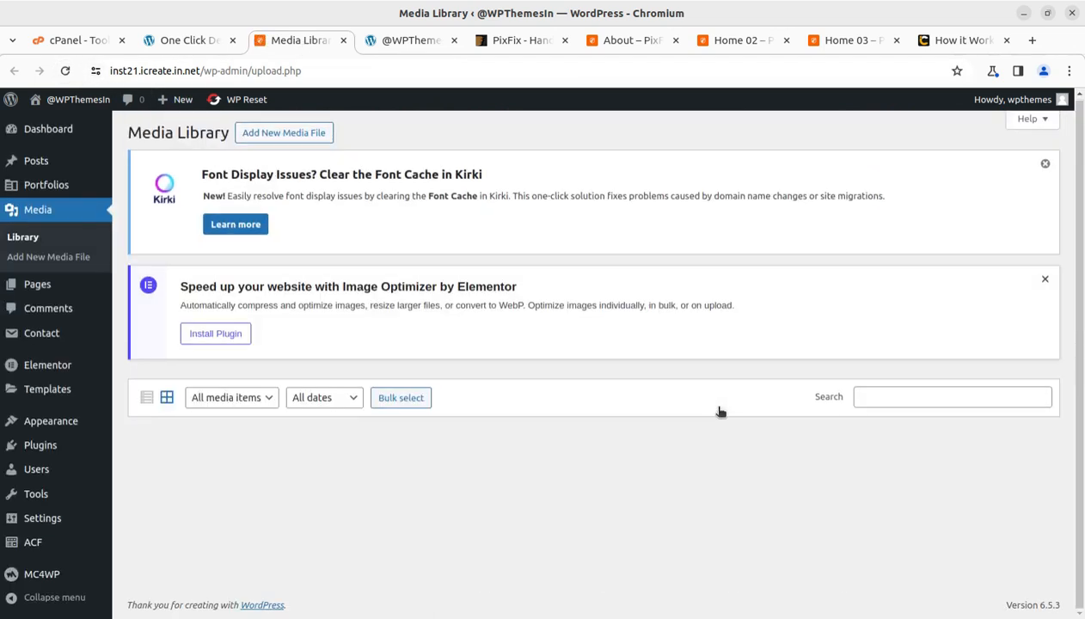
pyautogui.scroll(-10, 720, 412)
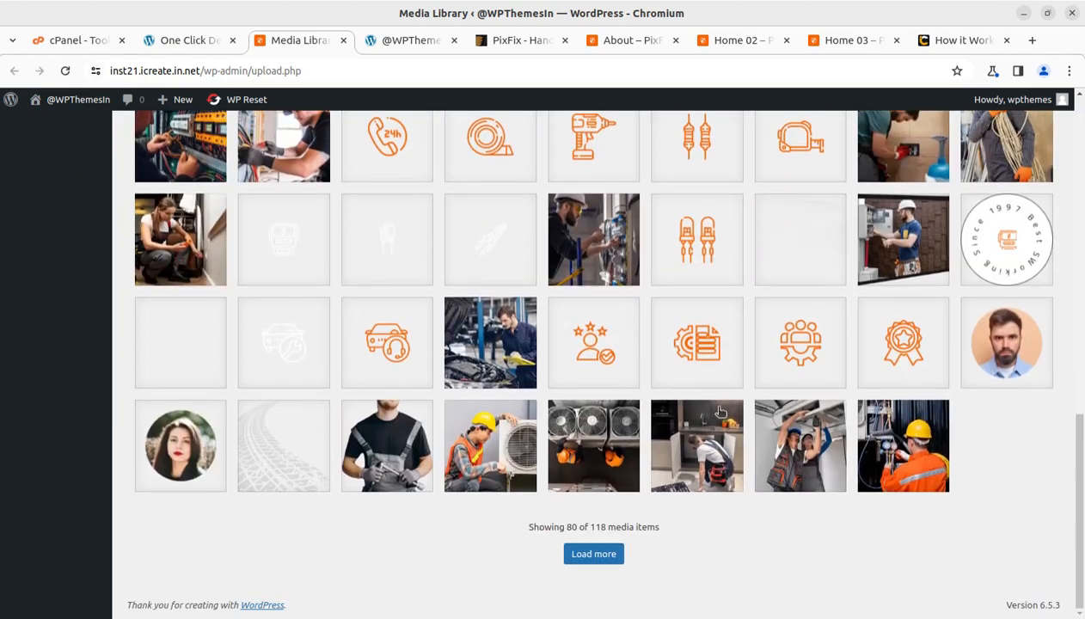
pyautogui.scroll(10, 625, 497)
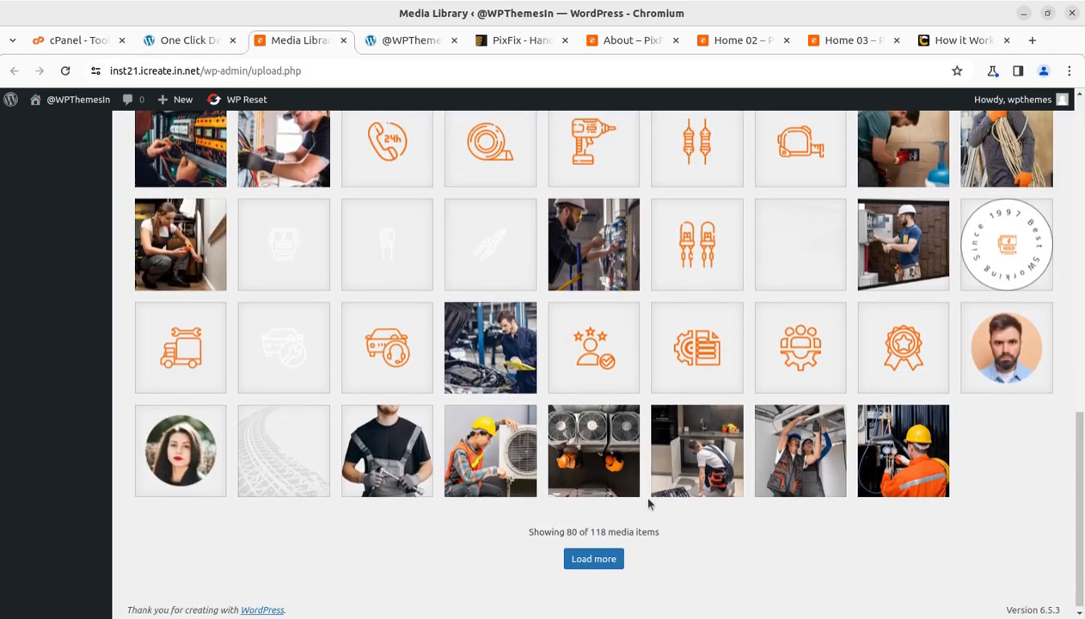
pyautogui.scroll(2, 625, 496)
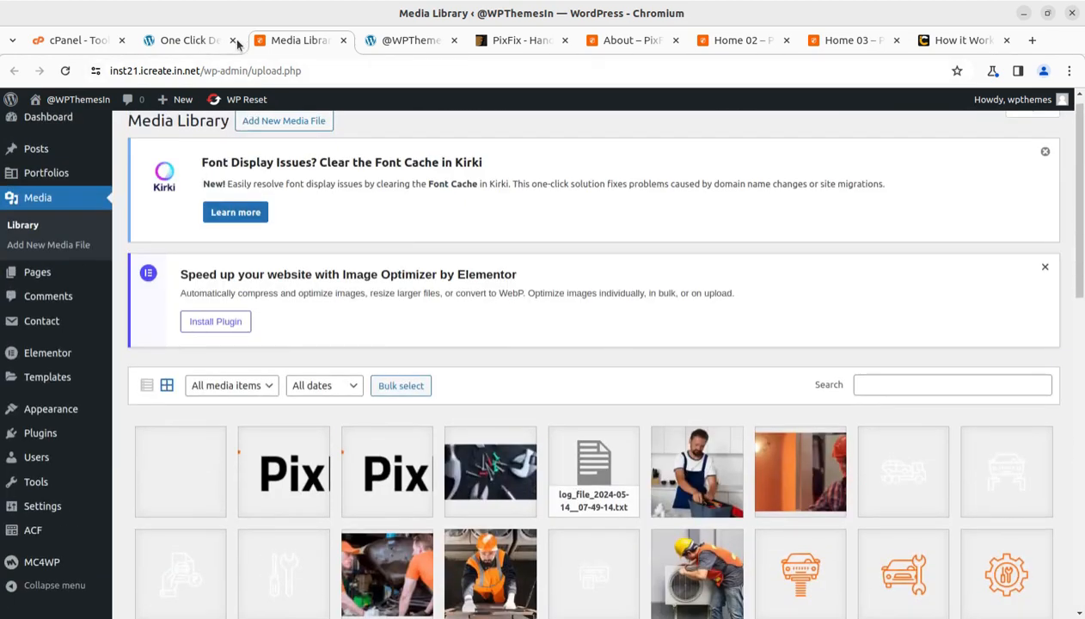
# Reload the site's front page, close the Media Library tab, and review the imported home page's sections
pyautogui.click(412, 40)
pyautogui.click(67, 71)
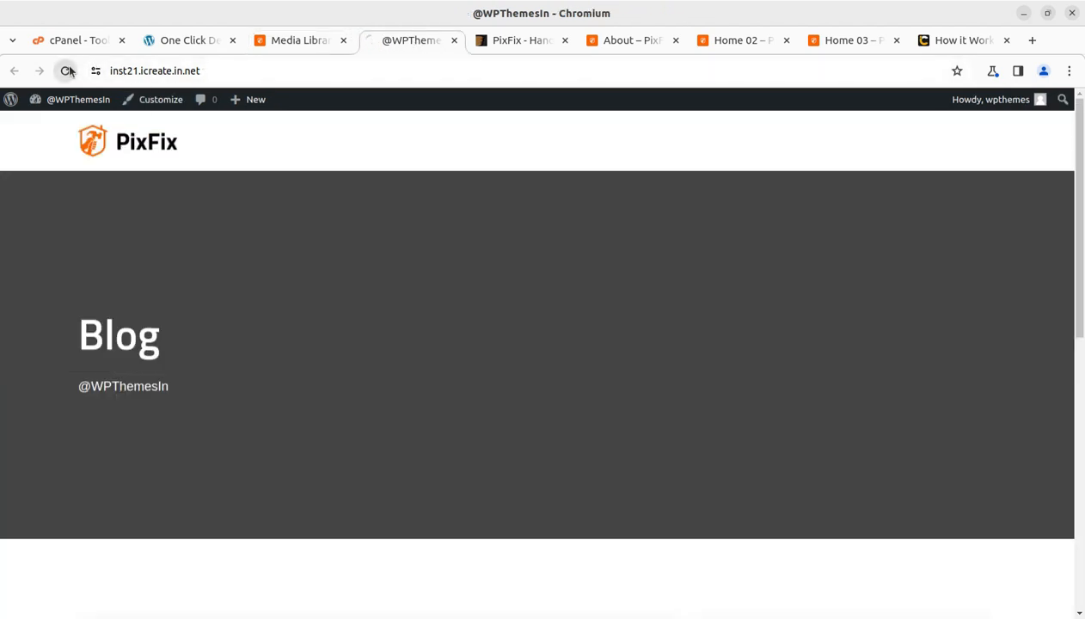
pyautogui.click(343, 40)
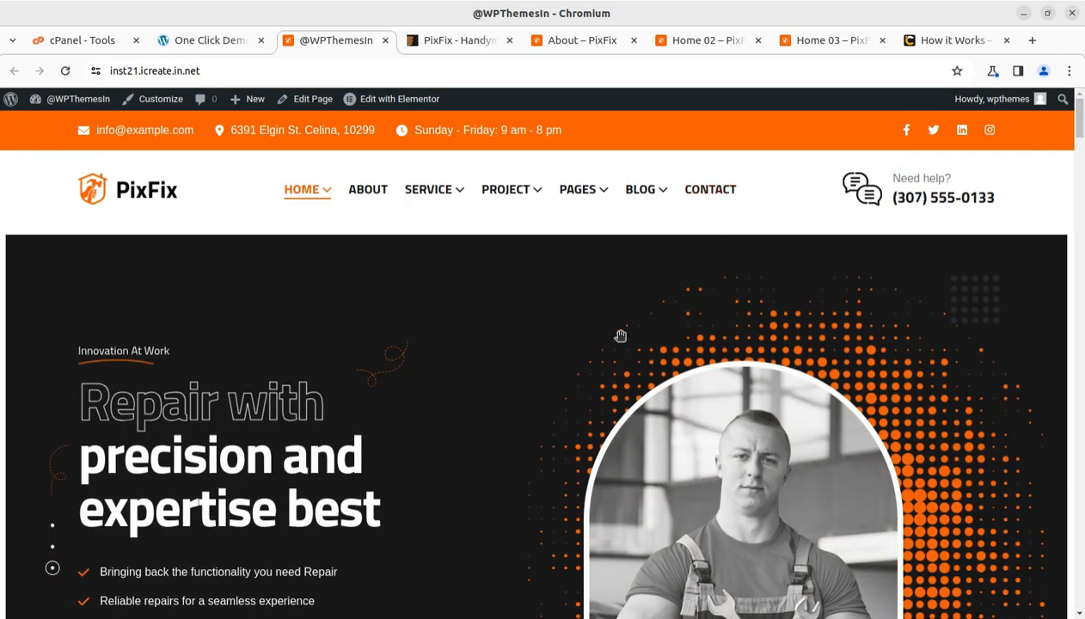
pyautogui.scroll(-5, 620, 335)
pyautogui.scroll(-5, 439, 398)
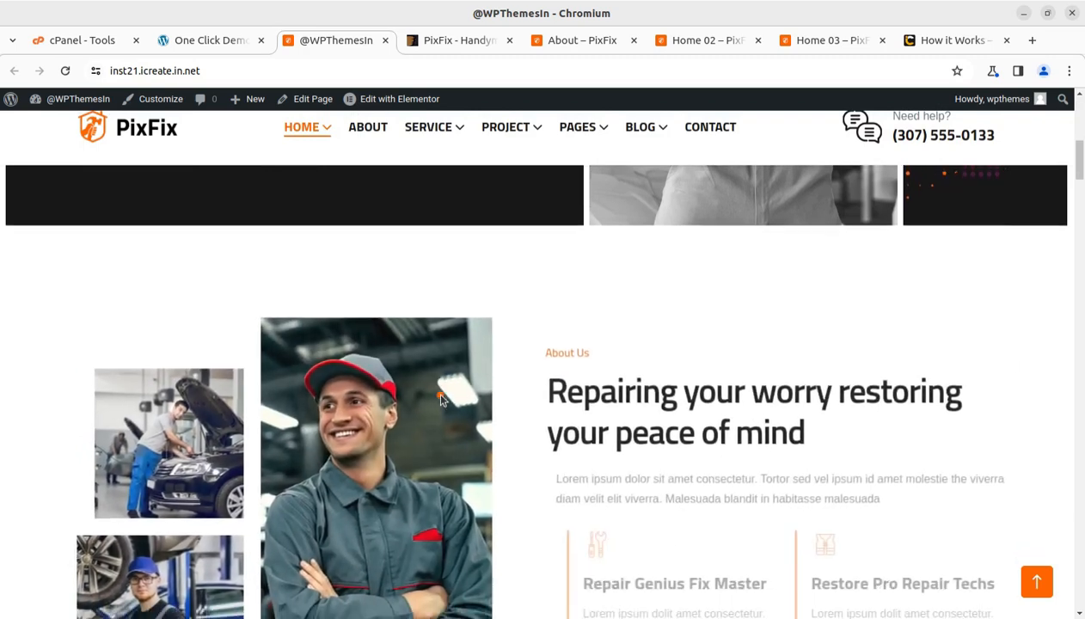
pyautogui.scroll(-8, 606, 357)
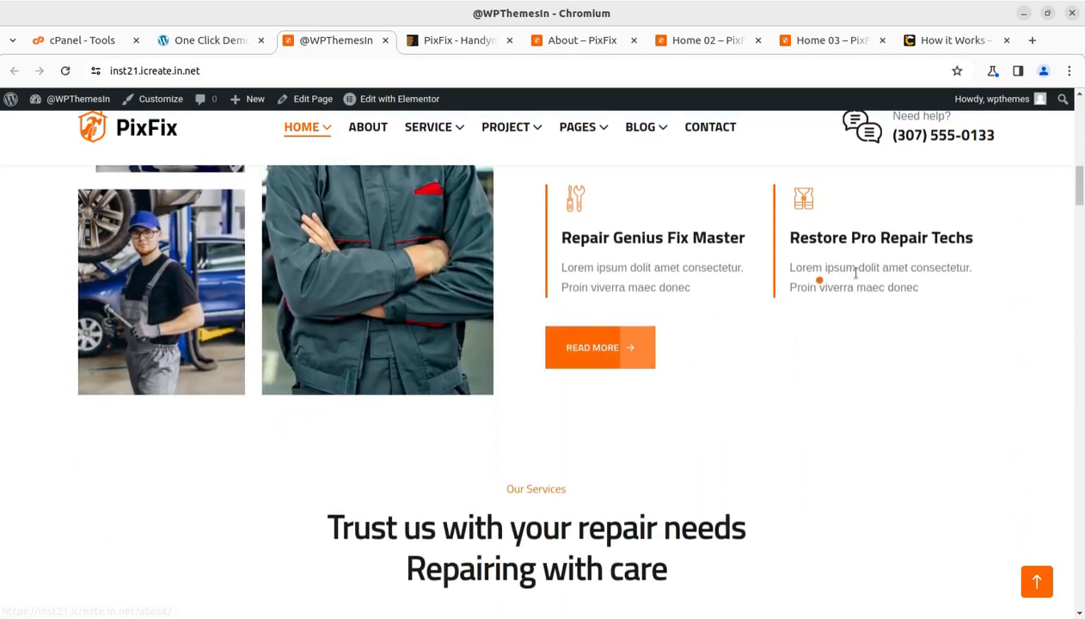
pyautogui.scroll(-14, 418, 383)
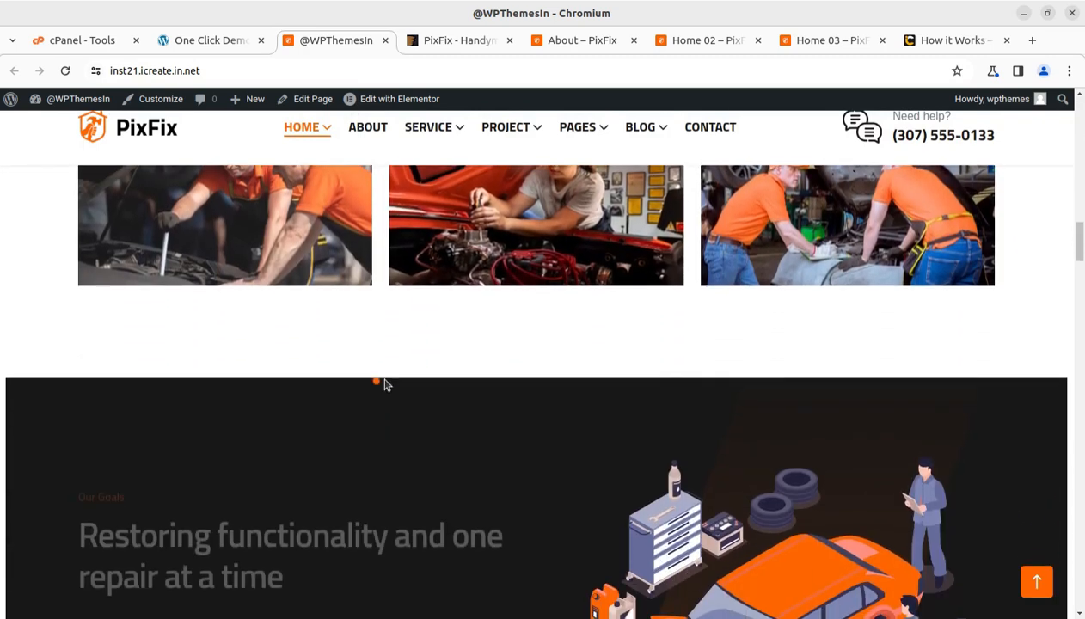
pyautogui.scroll(-5, 384, 384)
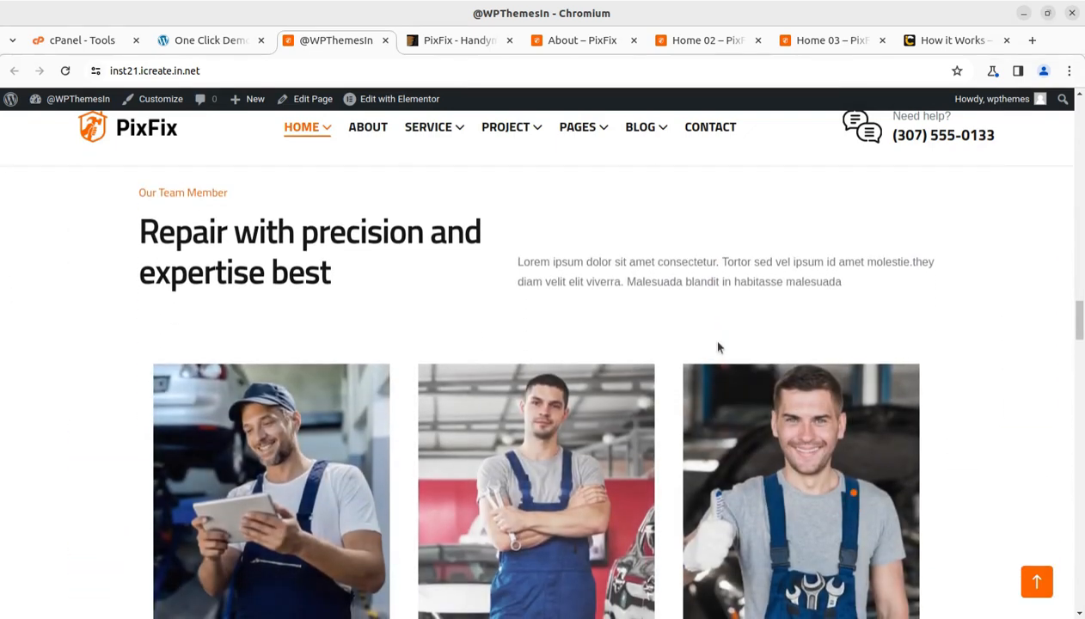
pyautogui.click(366, 137)
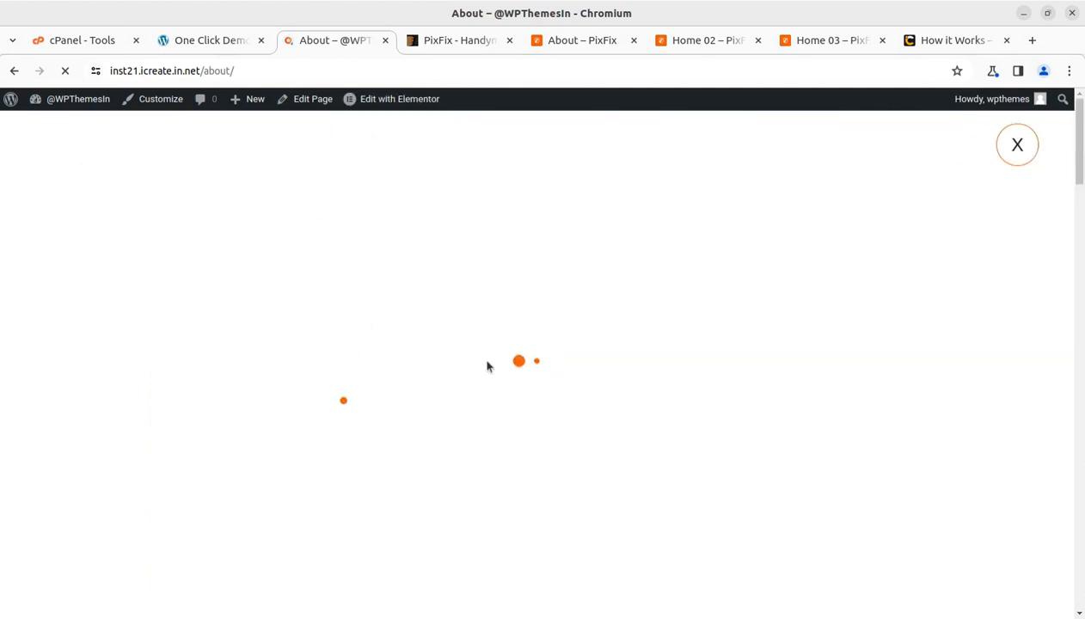
pyautogui.click(1017, 150)
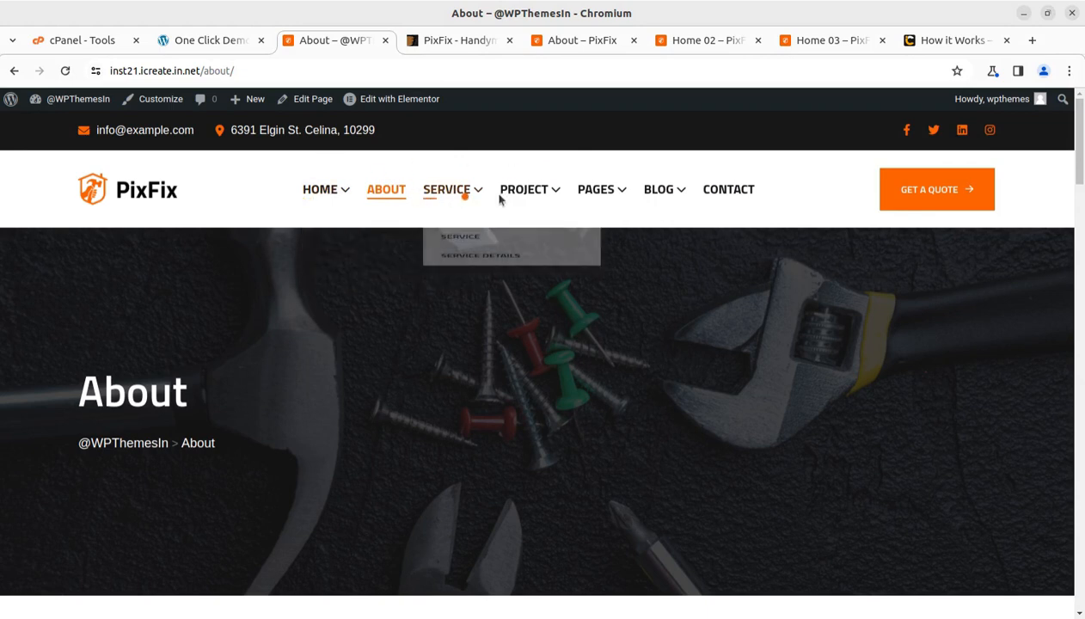
pyautogui.moveTo(474, 194)
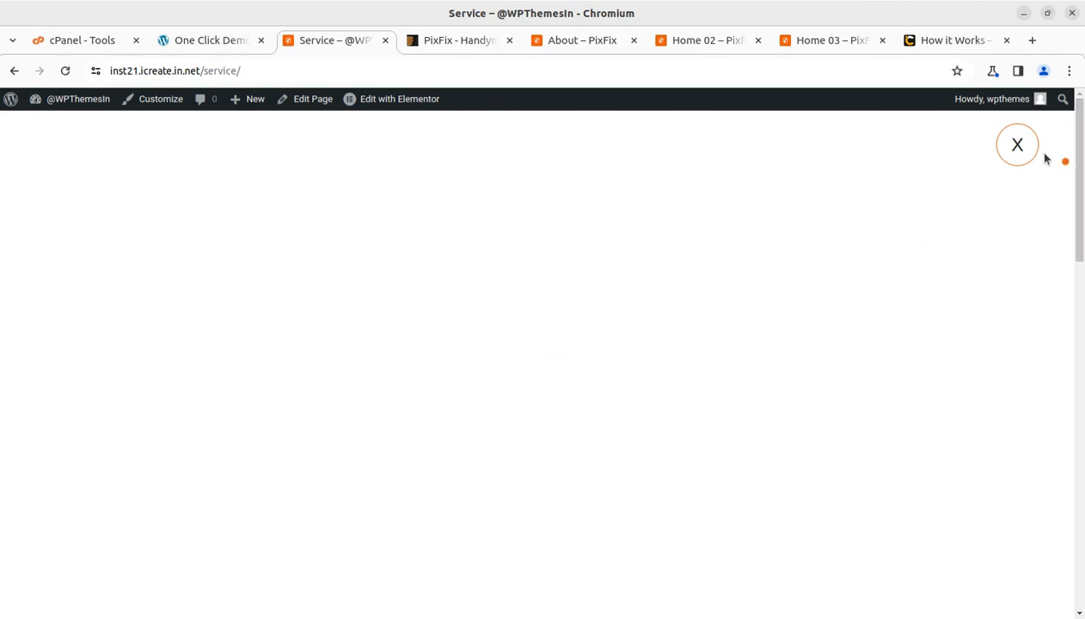
pyautogui.click(1014, 160)
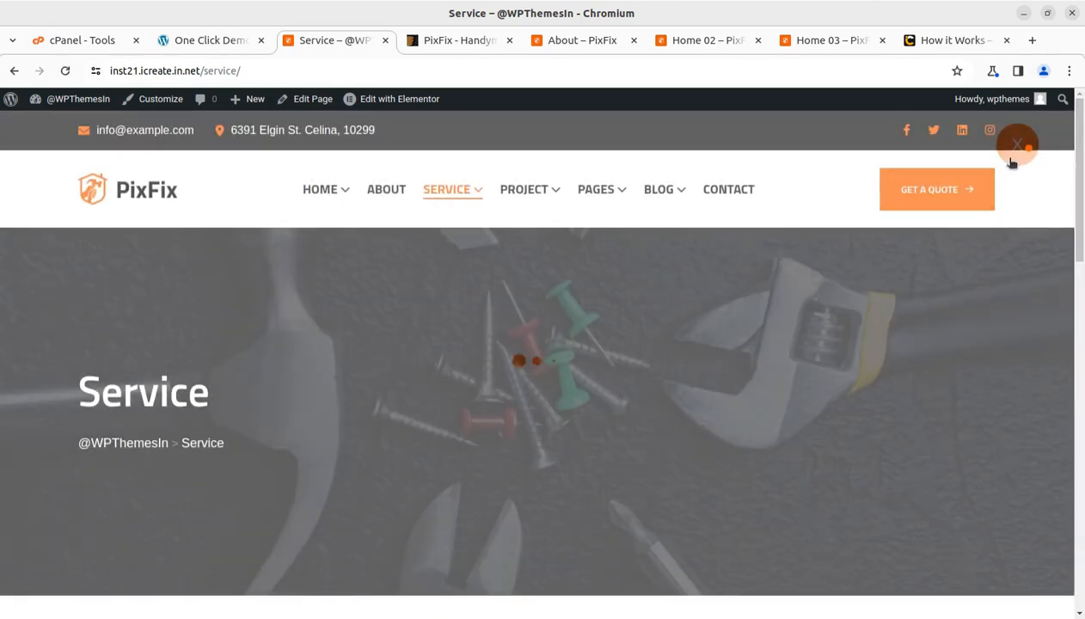
pyautogui.scroll(-10, 578, 458)
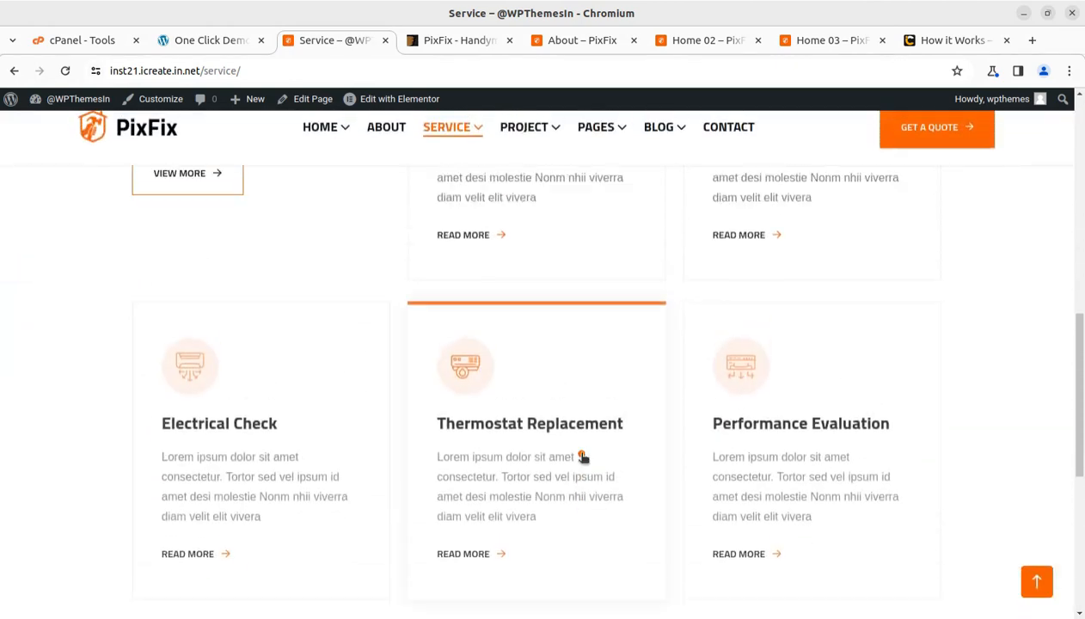
pyautogui.scroll(10, 581, 457)
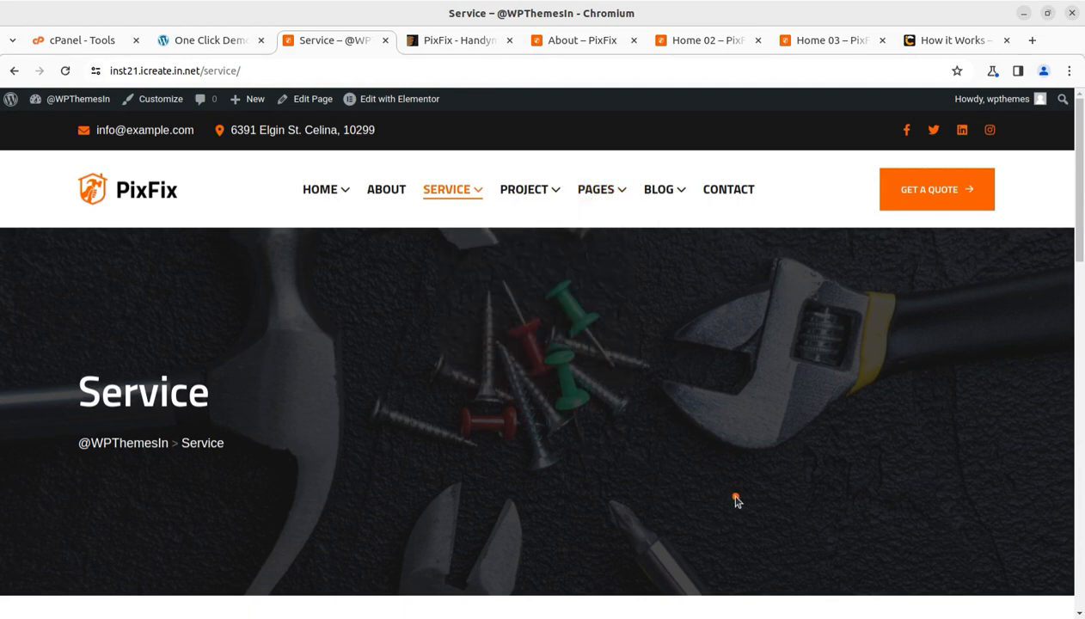
pyautogui.click(569, 50)
pyautogui.scroll(10, 446, 398)
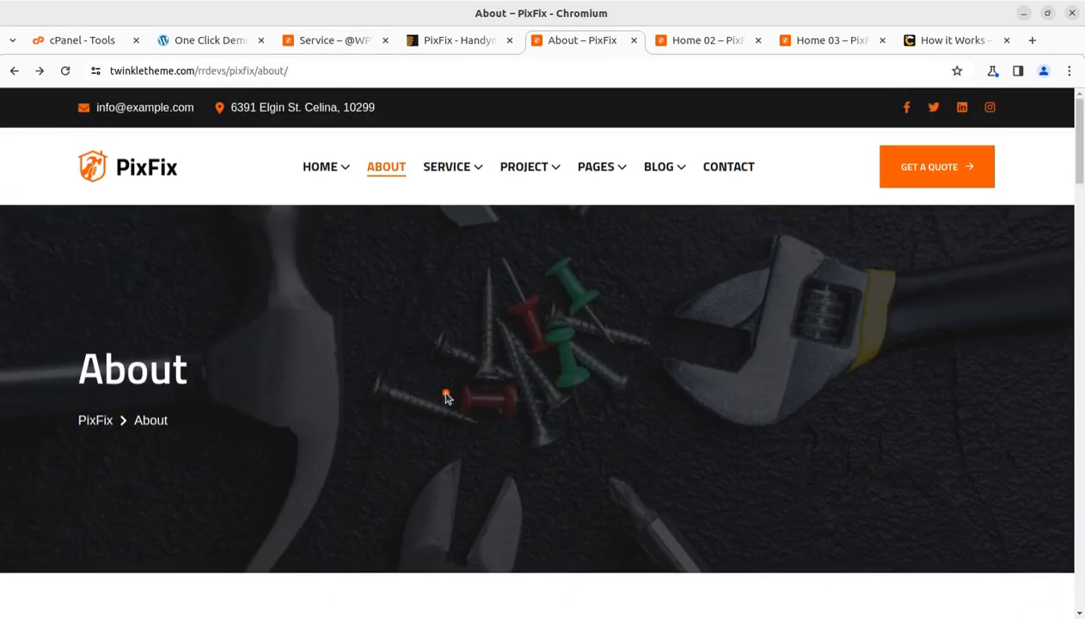
pyautogui.click(155, 177)
pyautogui.click(329, 48)
pyautogui.moveTo(81, 100)
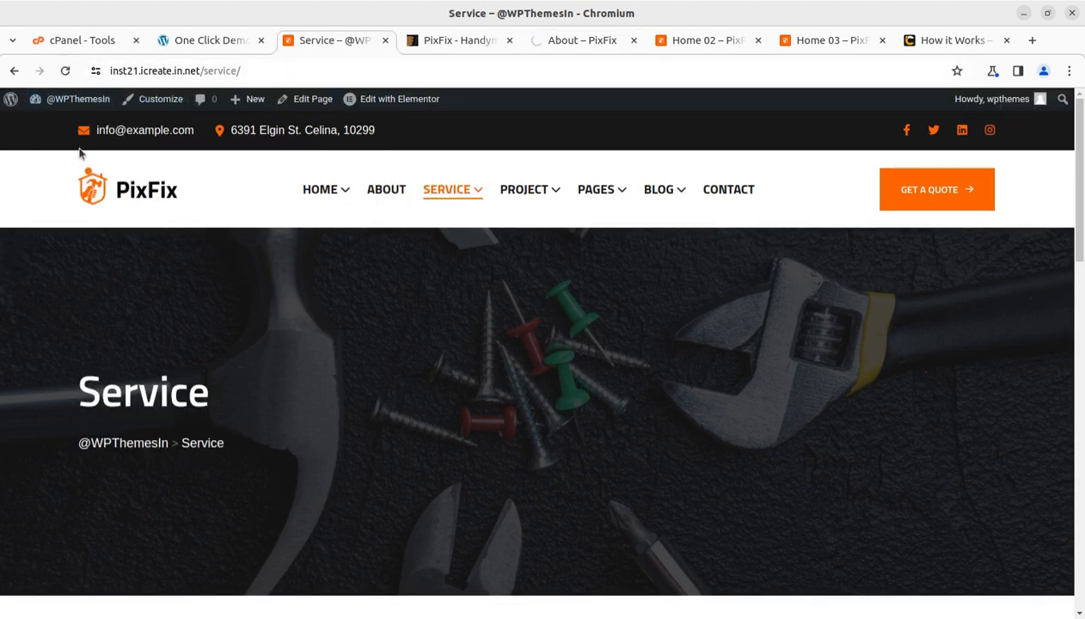
pyautogui.click(136, 195)
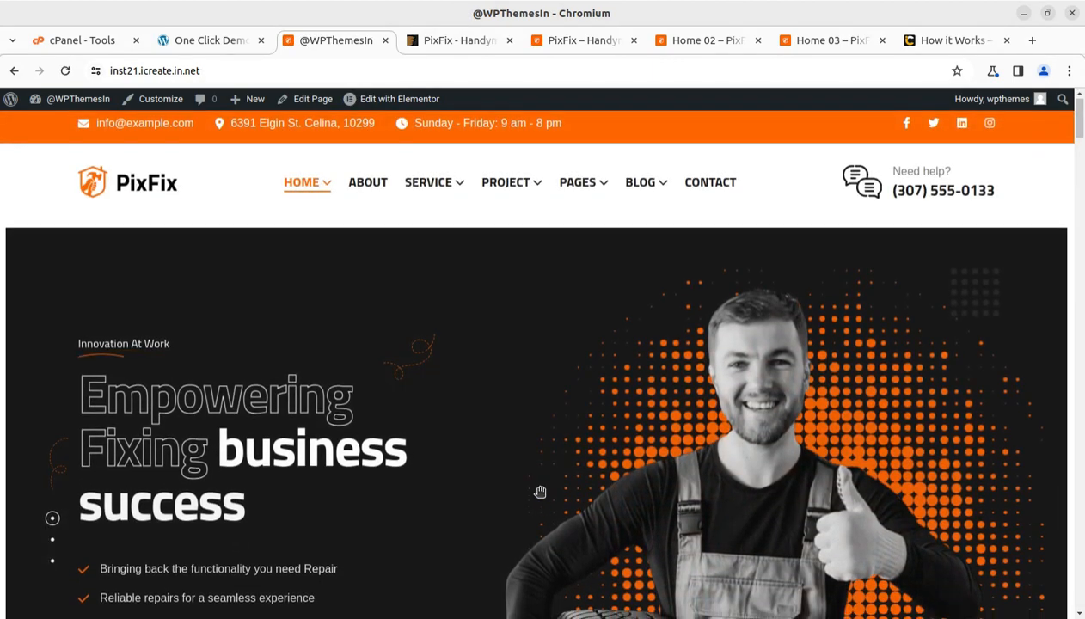
pyautogui.scroll(-2, 540, 492)
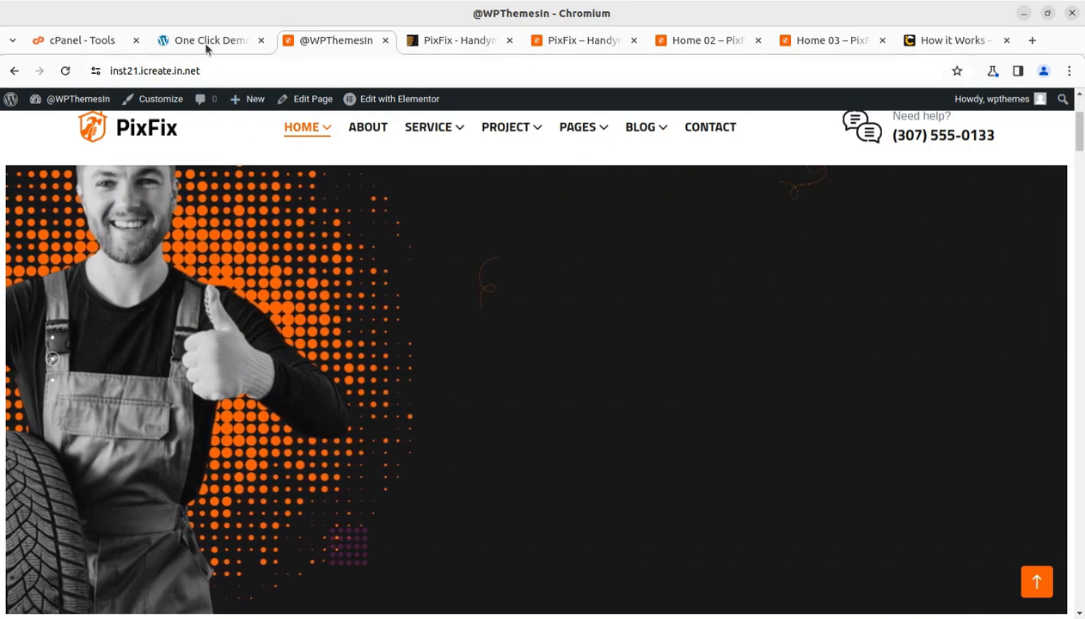
# Open the WordPress dashboard from the completed import page and dismiss the Kirki font cache notice
pyautogui.click(209, 41)
pyautogui.moveTo(106, 162)
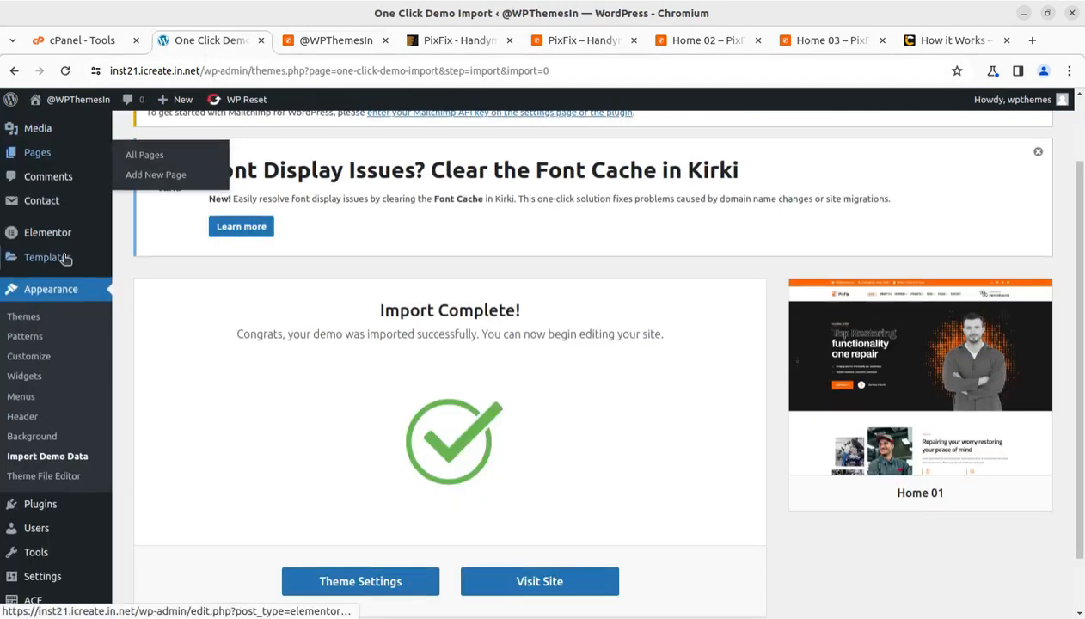
pyautogui.scroll(2, 51, 197)
pyautogui.click(46, 134)
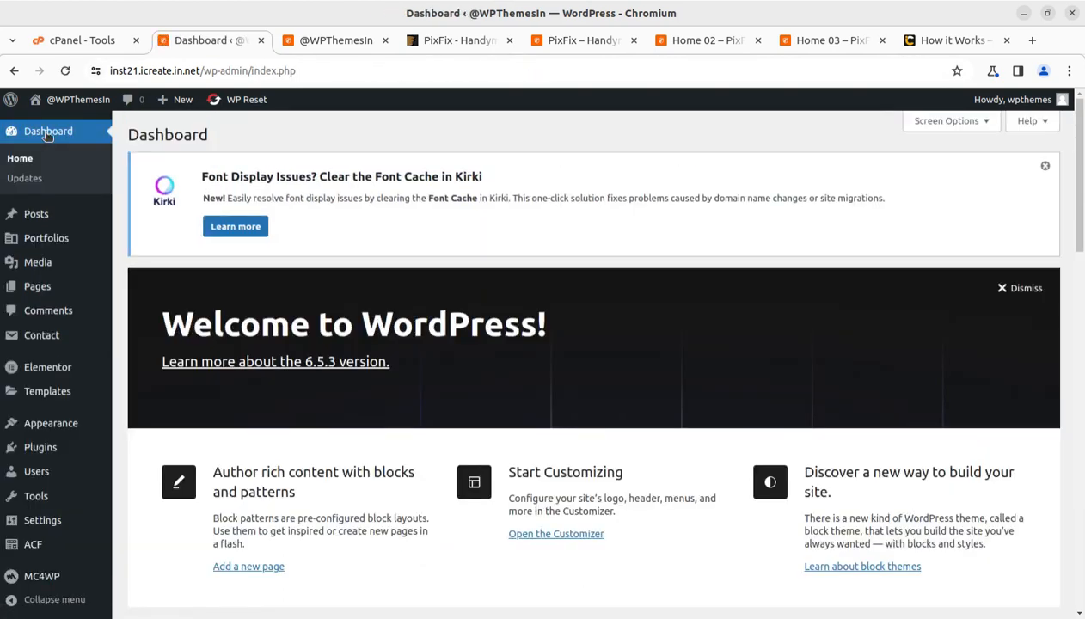
pyautogui.click(1046, 166)
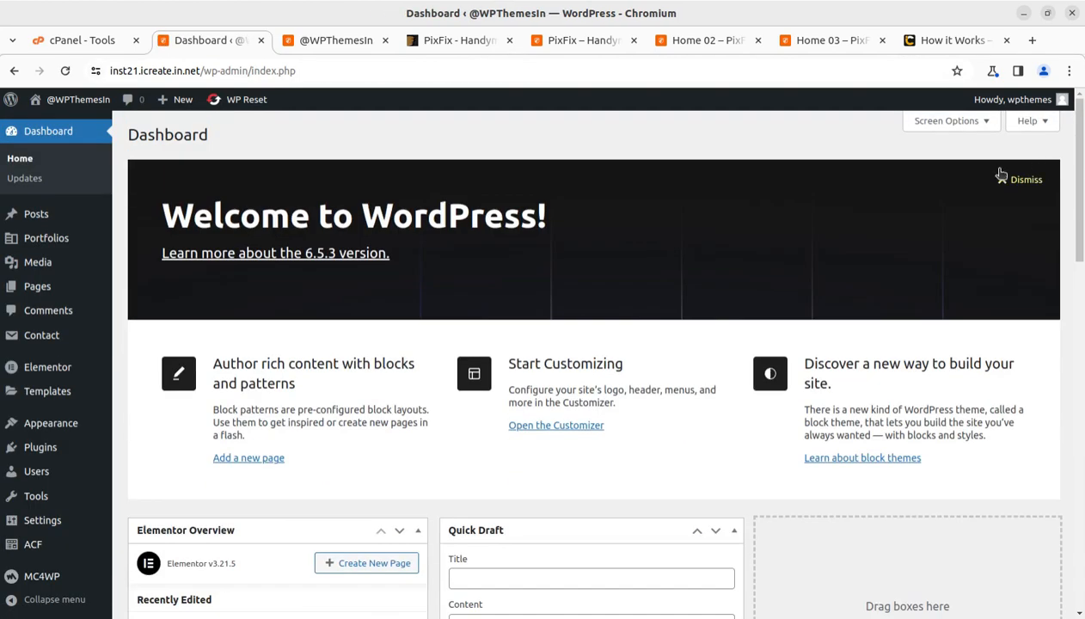
# Open the list of portfolio items in the WordPress admin and check its contents
pyautogui.click(38, 248)
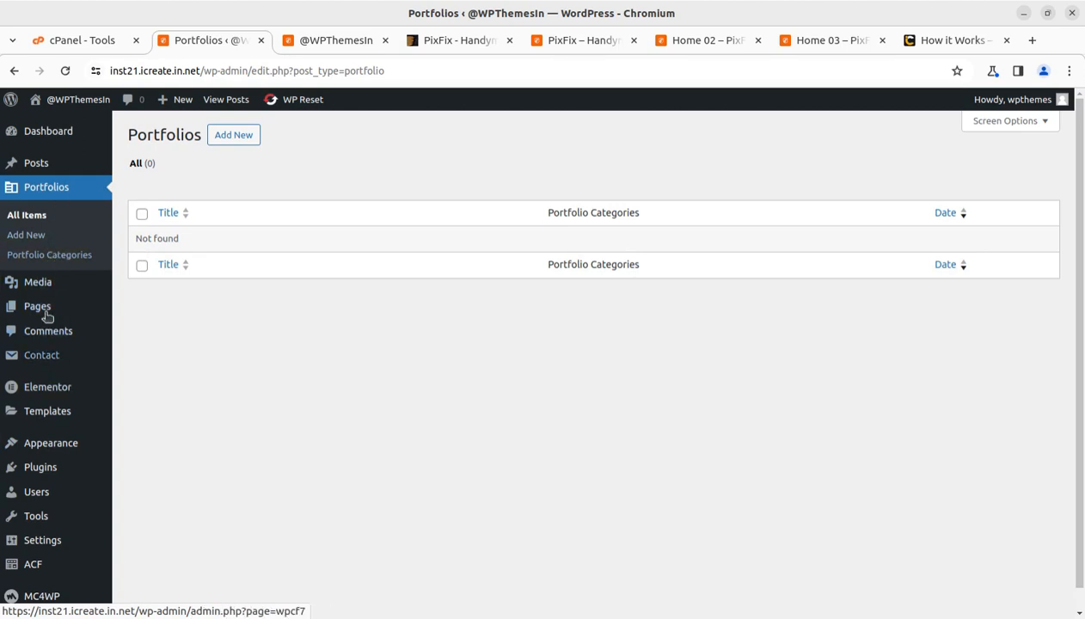
pyautogui.moveTo(54, 313)
pyautogui.scroll(-1, 53, 314)
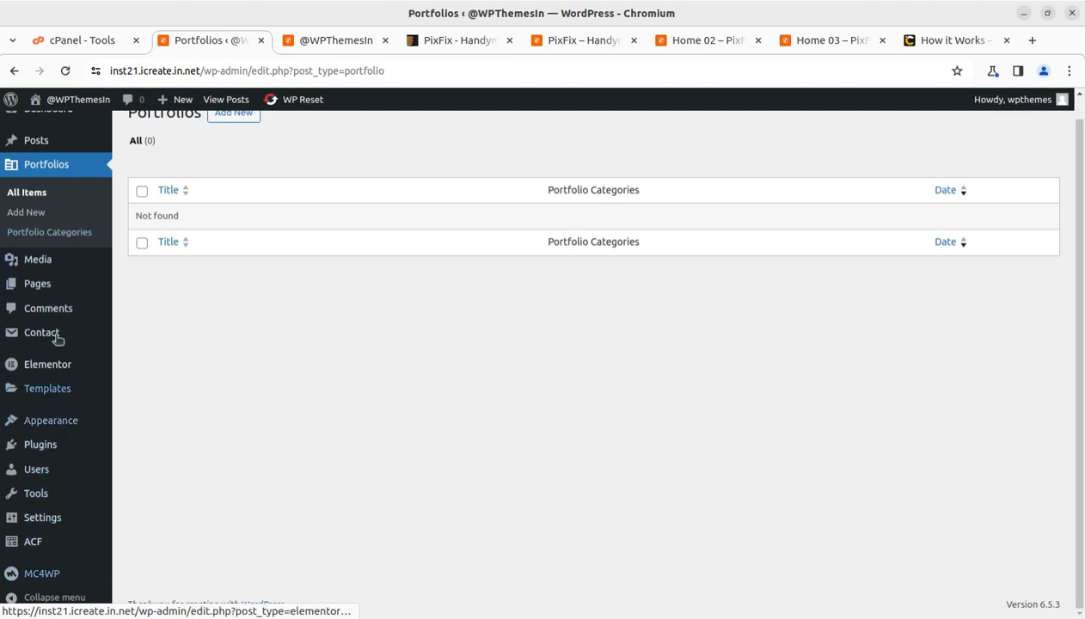
# Open the WordPress theme customizer and show the PixFix Customizer options
pyautogui.moveTo(50, 427)
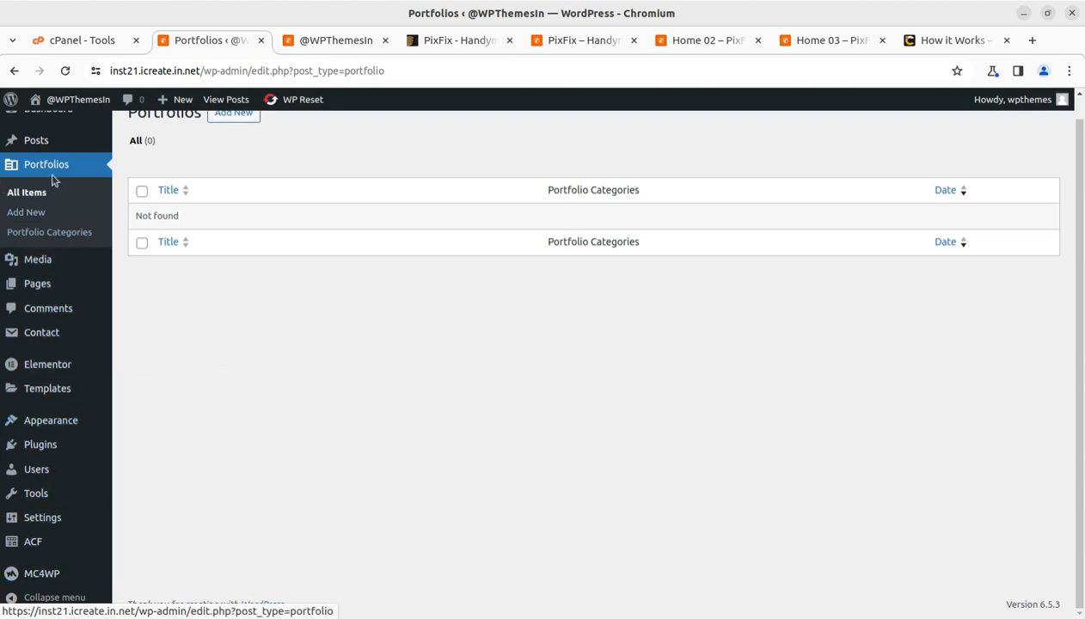
pyautogui.scroll(2, 43, 225)
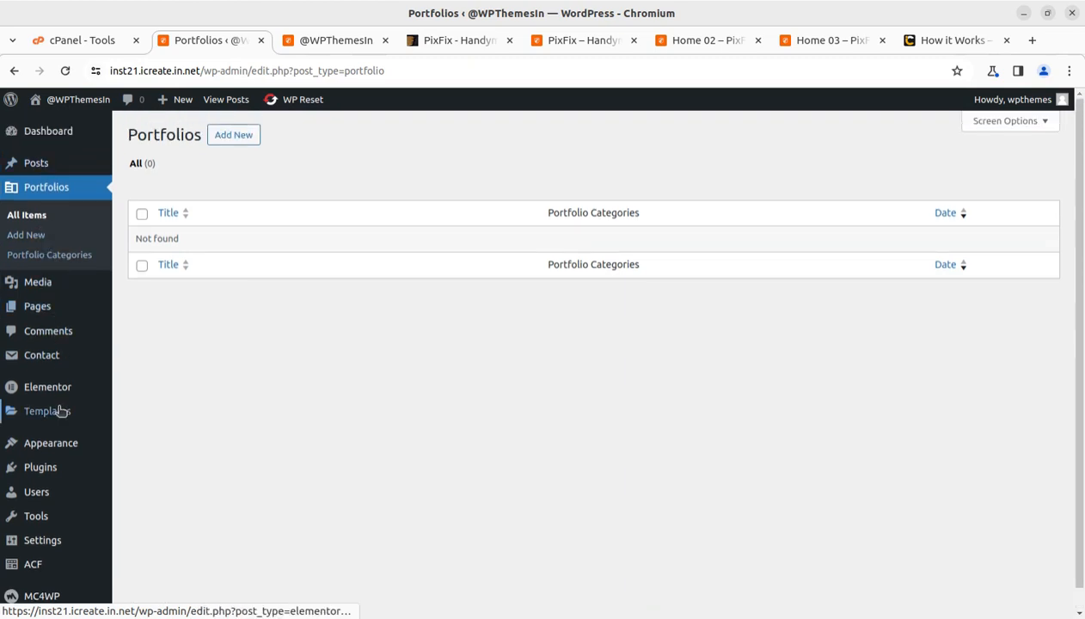
pyautogui.scroll(-2, 61, 414)
pyautogui.moveTo(17, 423)
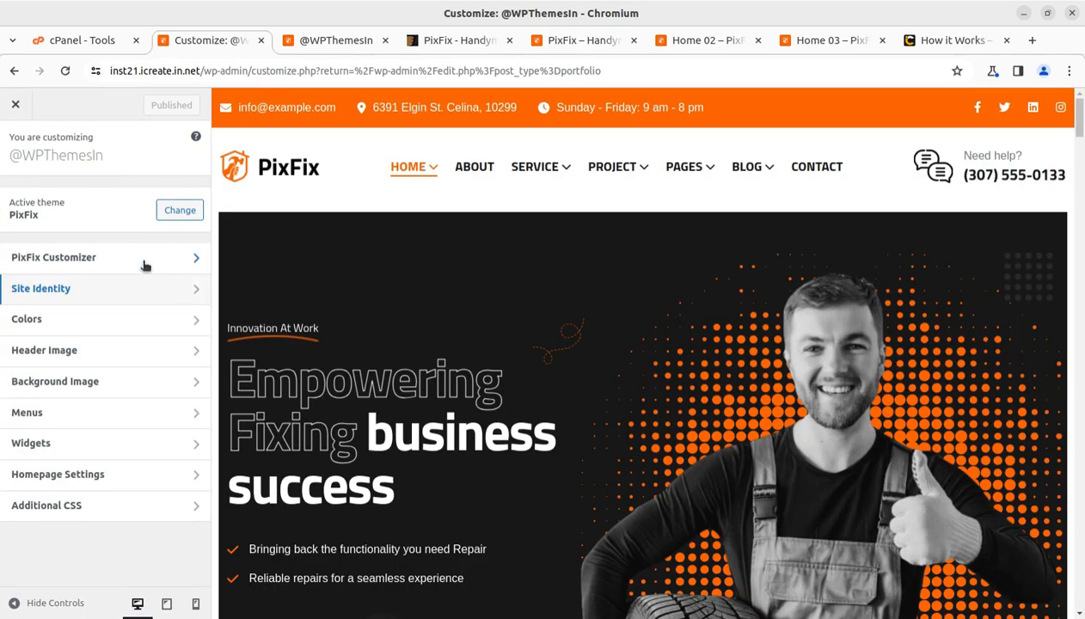
pyautogui.click(141, 265)
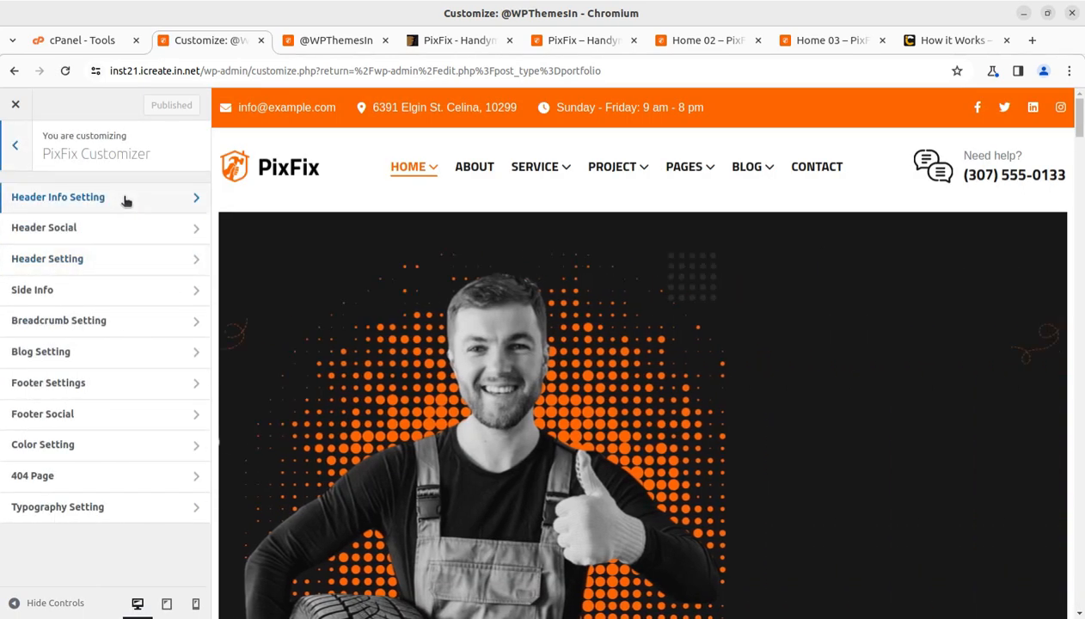
# Examine the Header Info Setting options, including the toggles and the button text, and return to the PixFix Customizer list
pyautogui.click(126, 199)
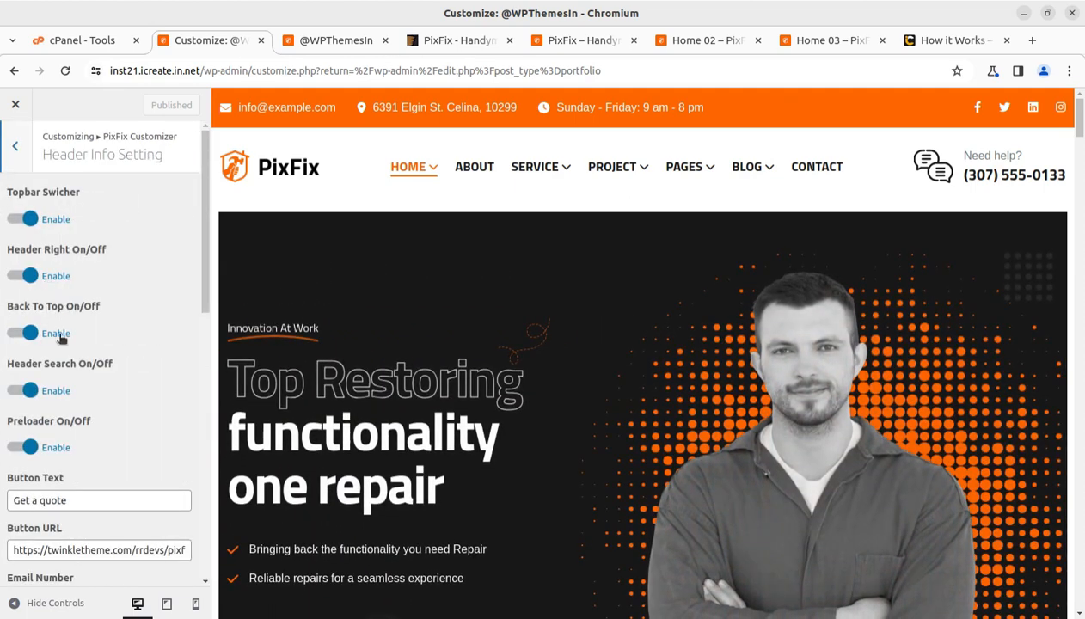
pyautogui.scroll(-2, 64, 425)
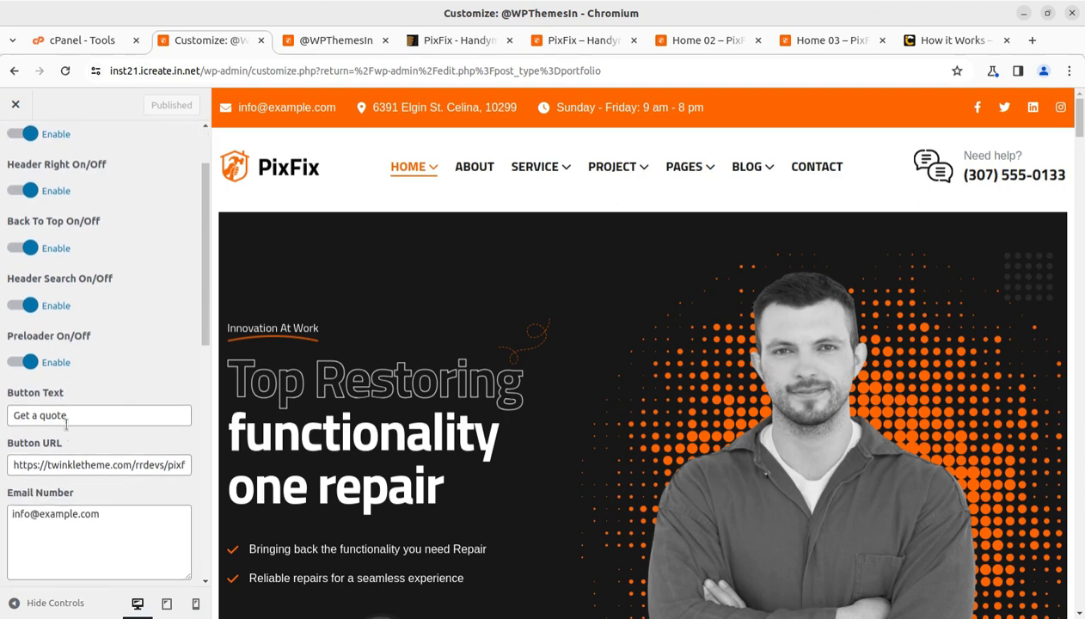
pyautogui.moveTo(75, 417); pyautogui.dragTo(10, 416)
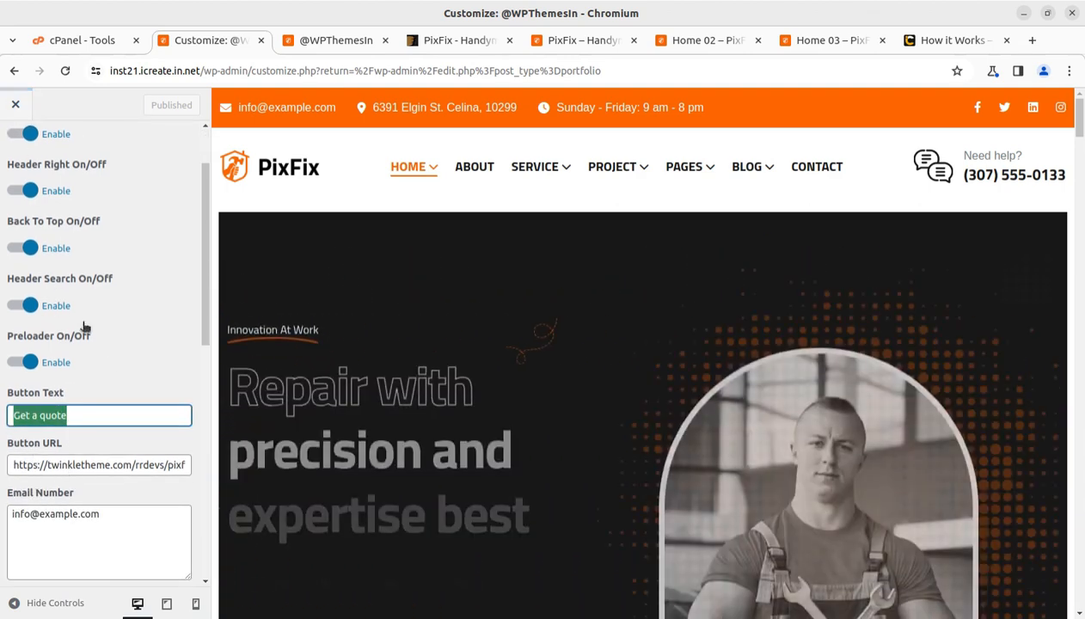
pyautogui.scroll(2, 26, 161)
pyautogui.click(14, 145)
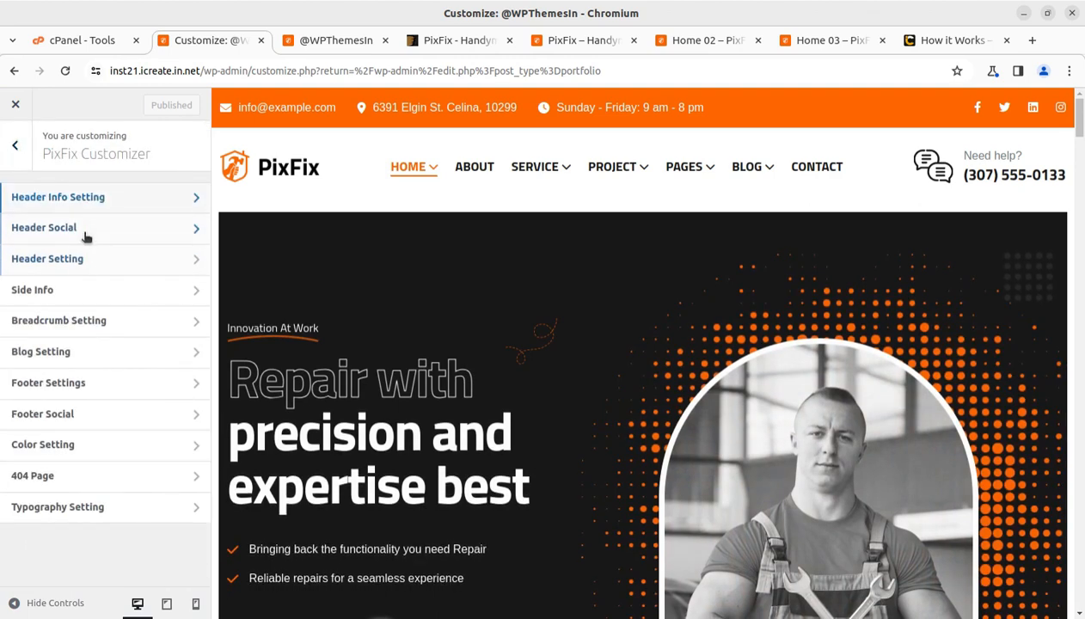
# Look over the Header Social section and the header styles and logos in Header Setting, leaving both unchanged
pyautogui.click(84, 234)
pyautogui.click(18, 147)
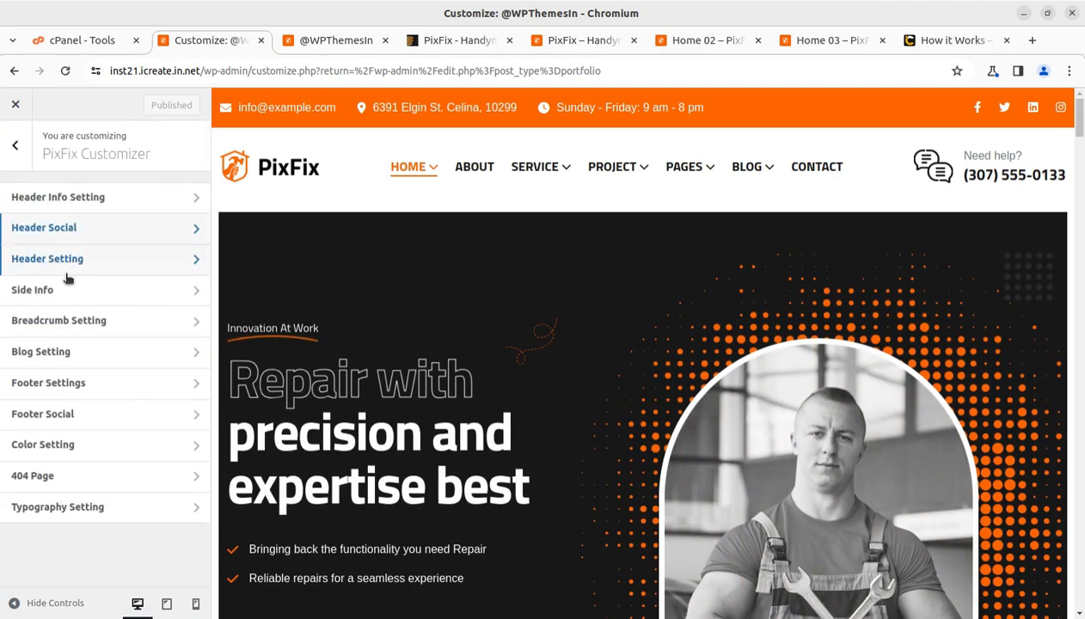
pyautogui.click(92, 260)
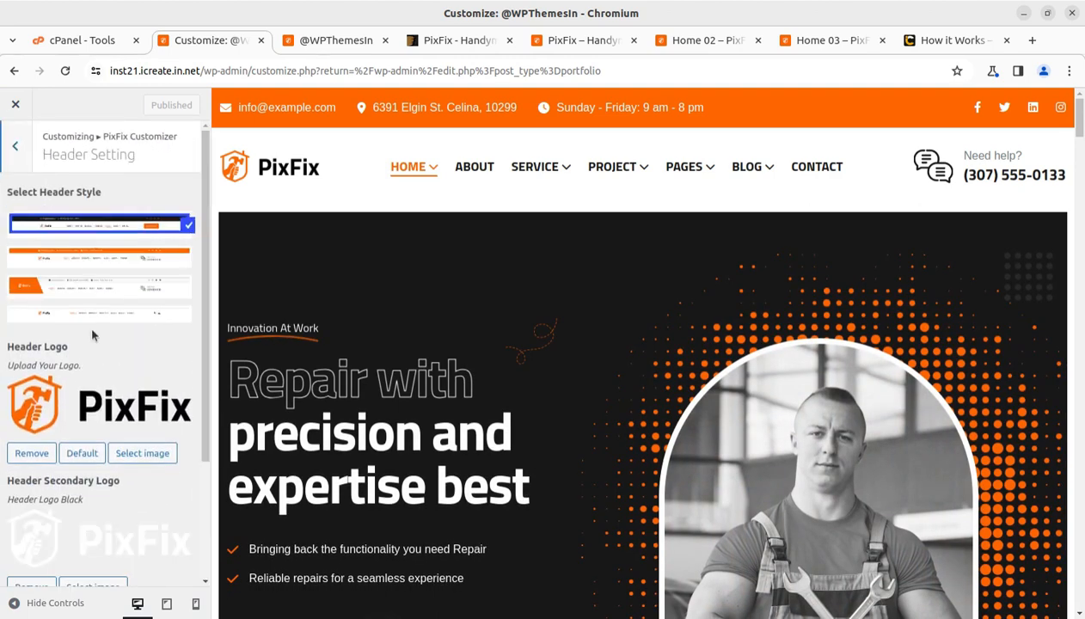
pyautogui.scroll(-2, 95, 335)
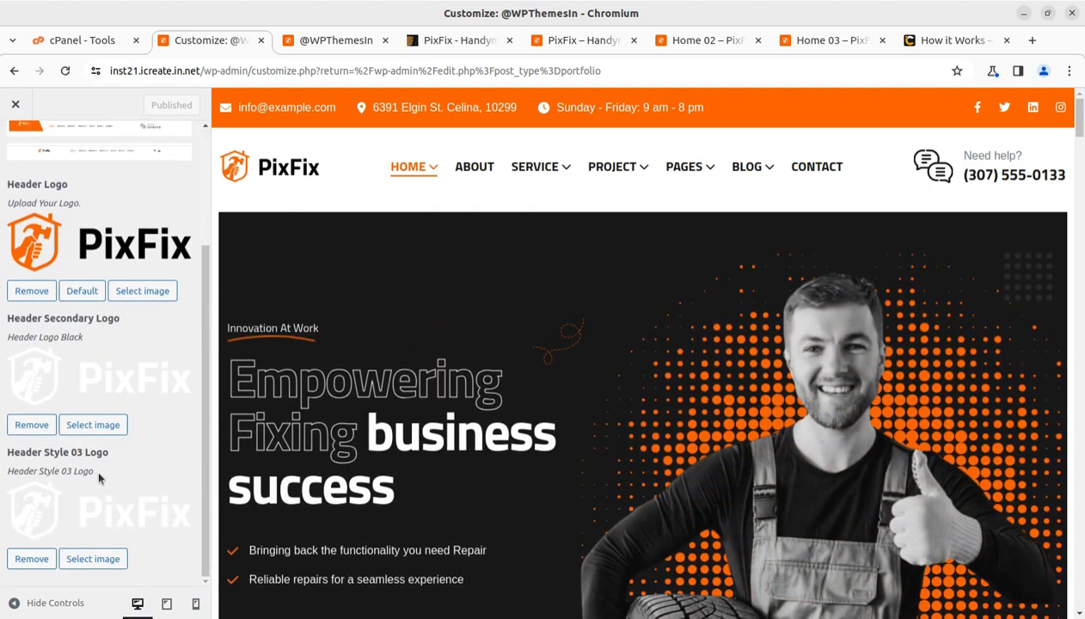
pyautogui.scroll(2, 34, 180)
pyautogui.click(17, 148)
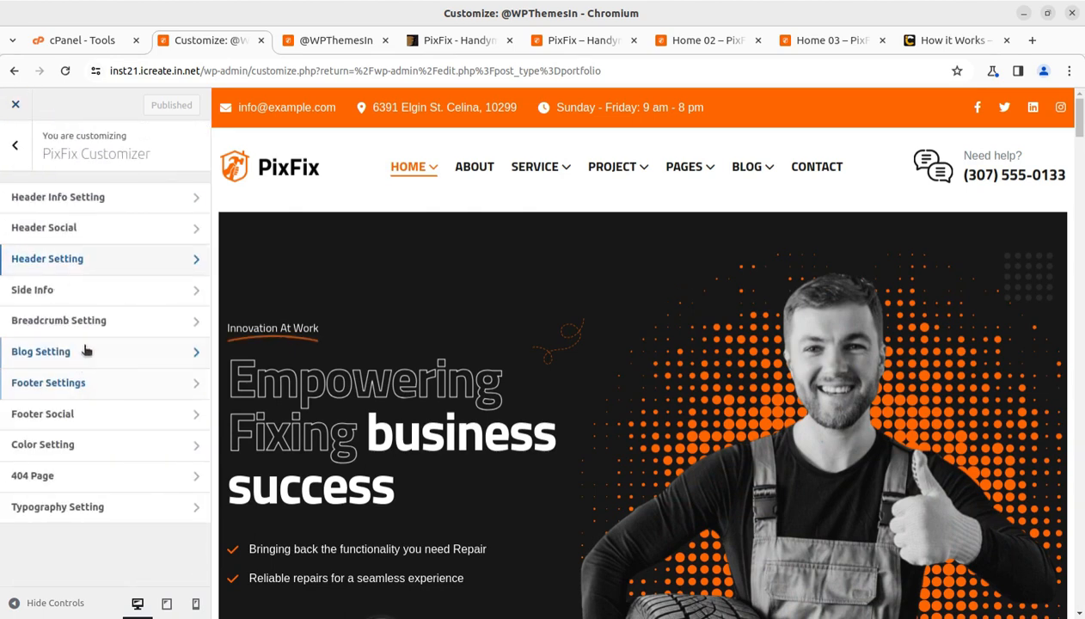
# Review all Side Info options, from the side logo to the social toggle, and return to the PixFix Customizer list
pyautogui.click(80, 294)
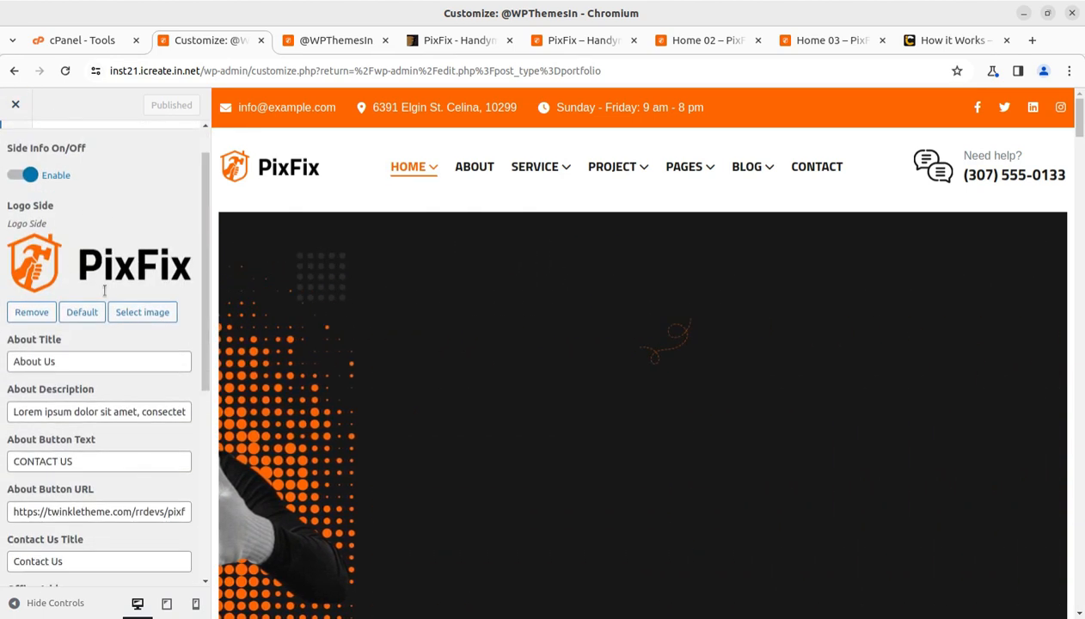
pyautogui.scroll(-2, 88, 282)
pyautogui.scroll(2, 89, 282)
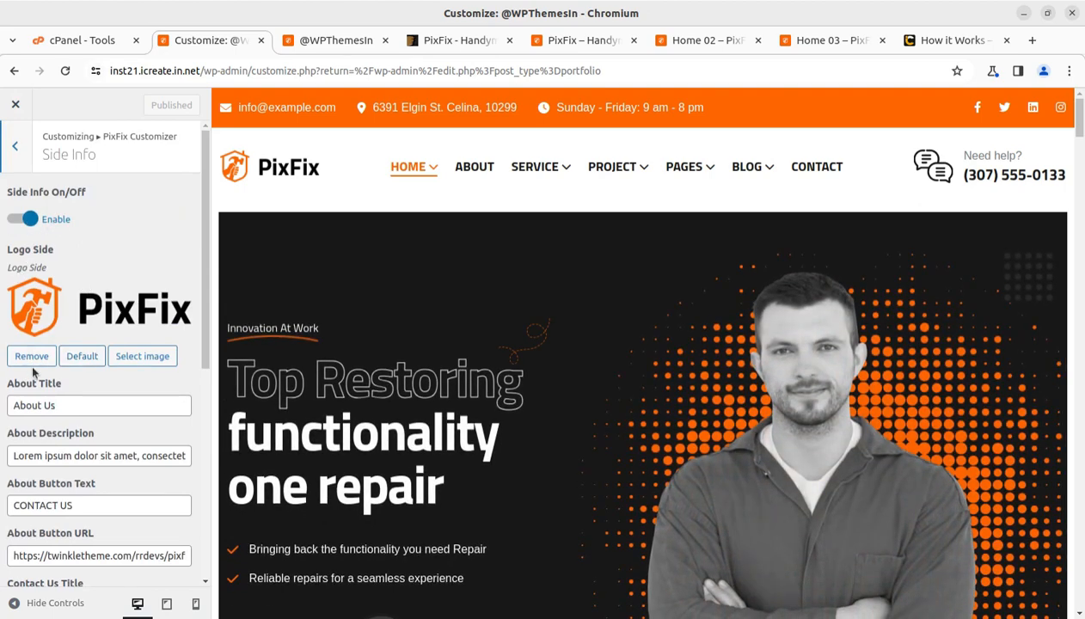
pyautogui.scroll(-4, 41, 368)
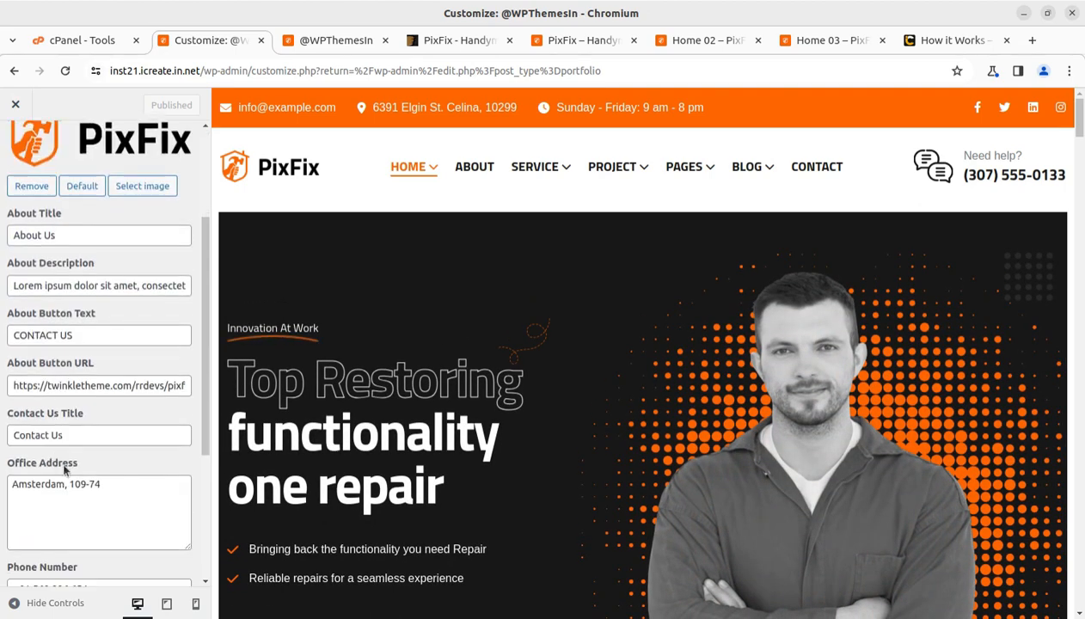
pyautogui.scroll(-5, 91, 492)
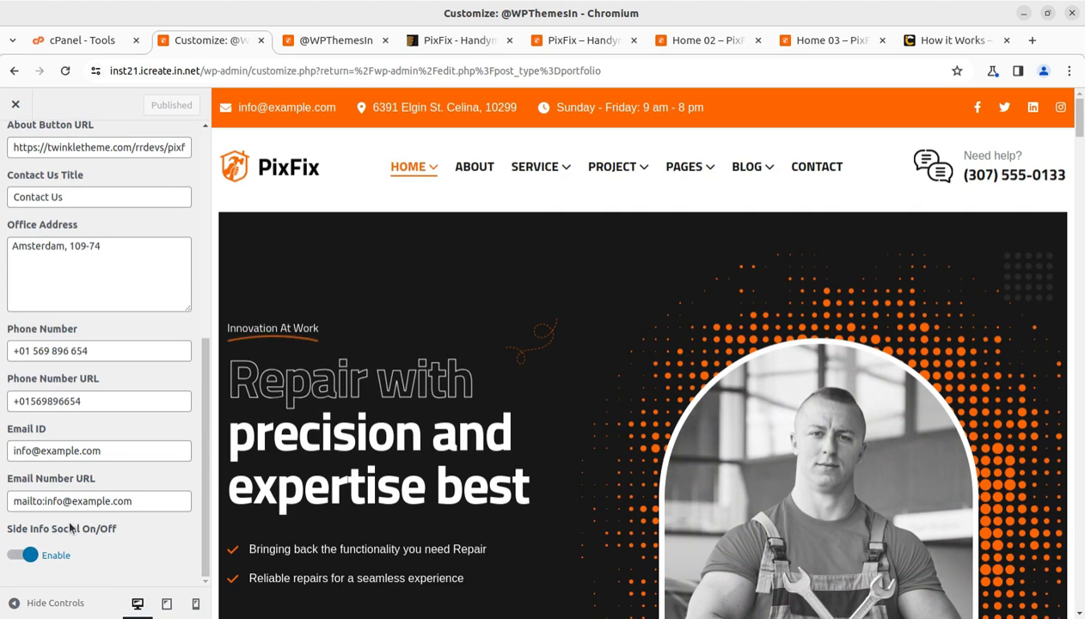
pyautogui.scroll(5, 72, 528)
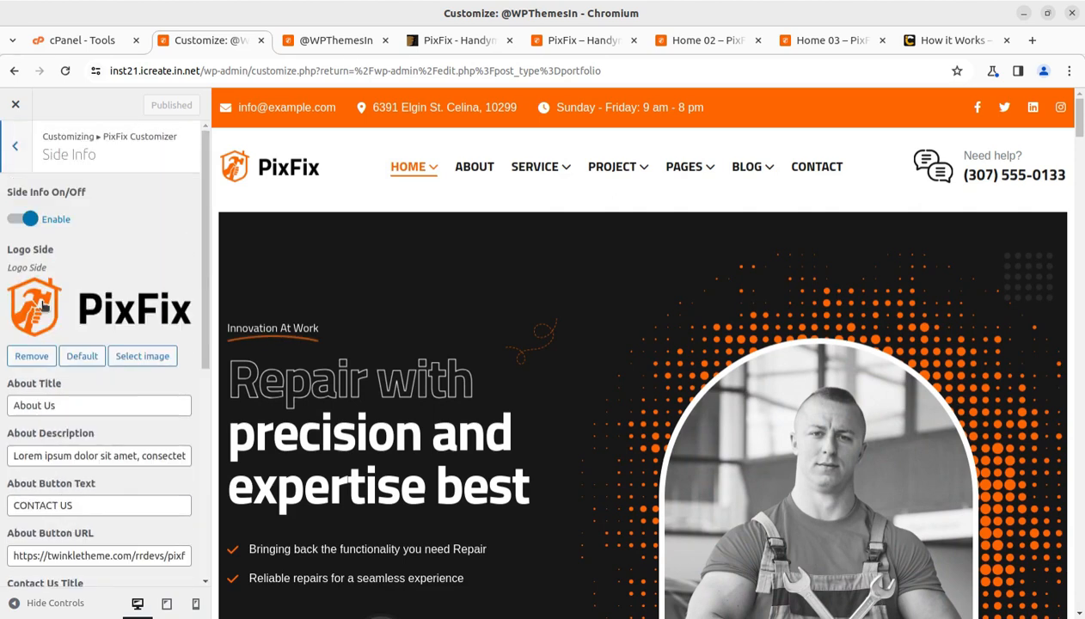
pyautogui.click(15, 148)
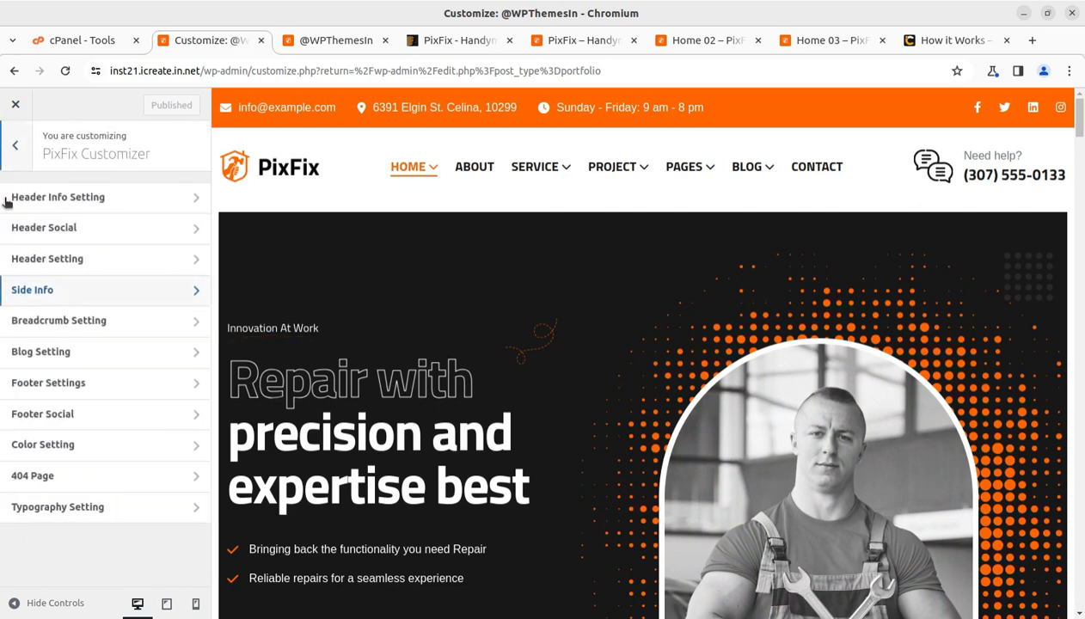
# Check the Breadcrumb Setting and Footer Social sections of the PixFix Customizer
pyautogui.click(86, 331)
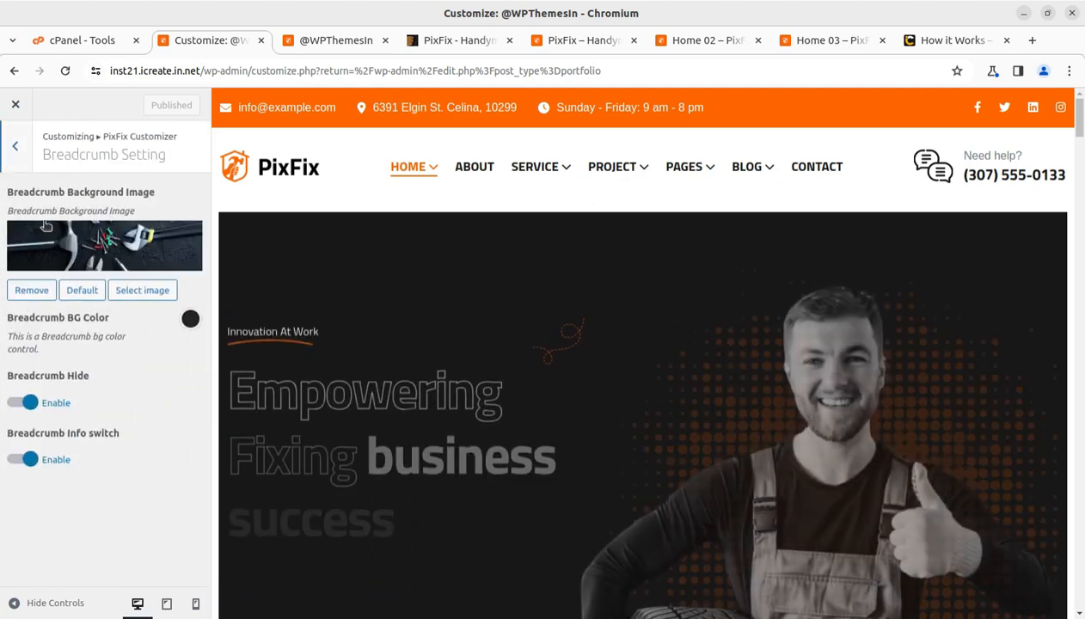
pyautogui.click(15, 146)
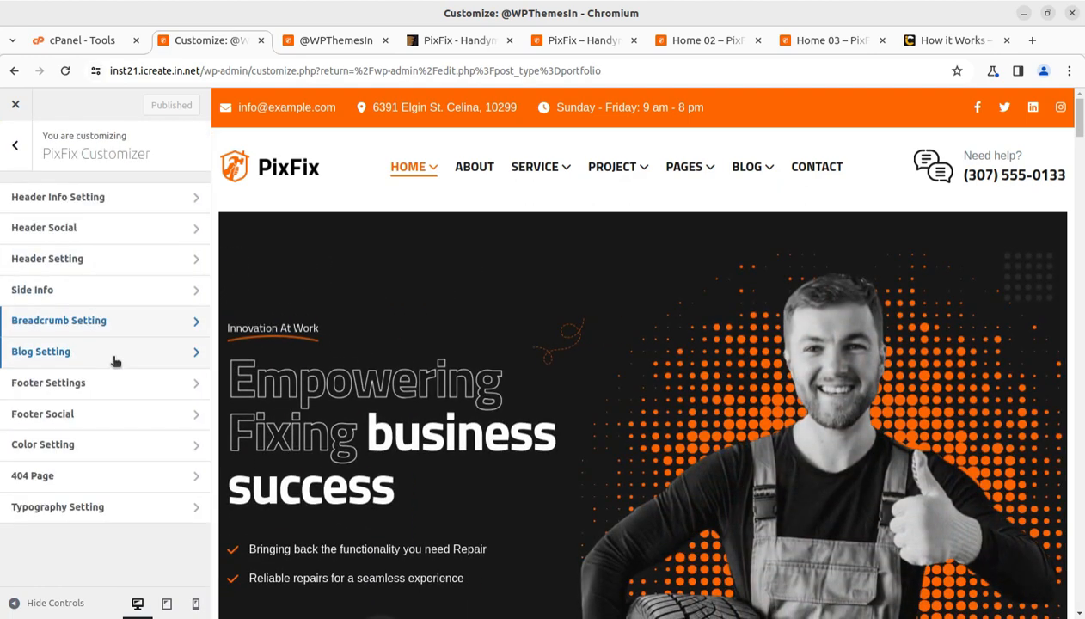
pyautogui.click(104, 416)
pyautogui.click(19, 165)
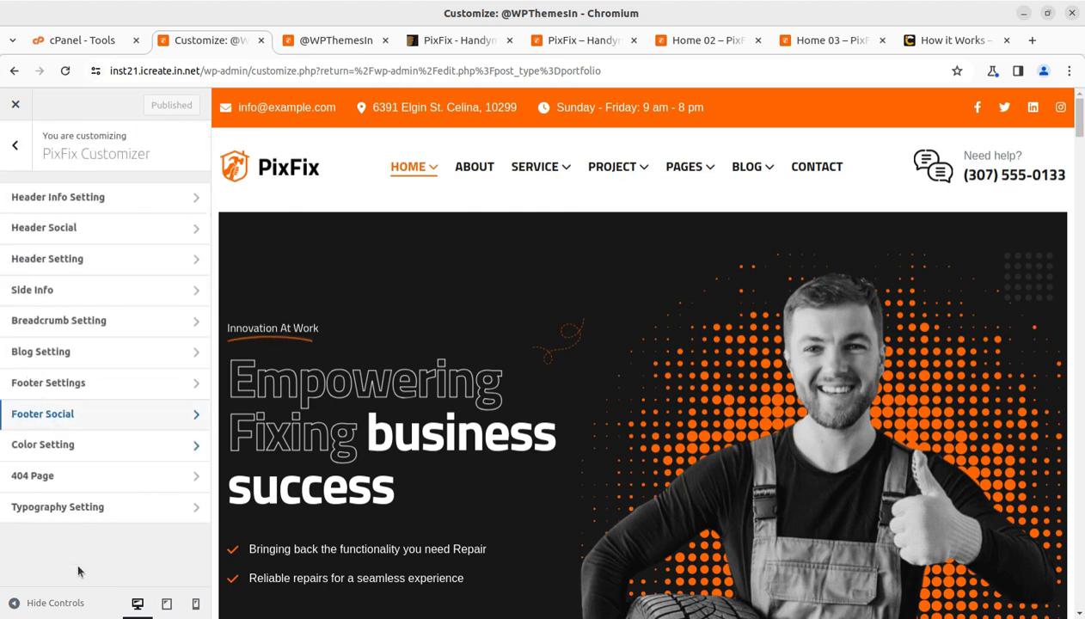
# Examine the Typography Setting font options and the primary and secondary colors in Color Setting
pyautogui.click(92, 508)
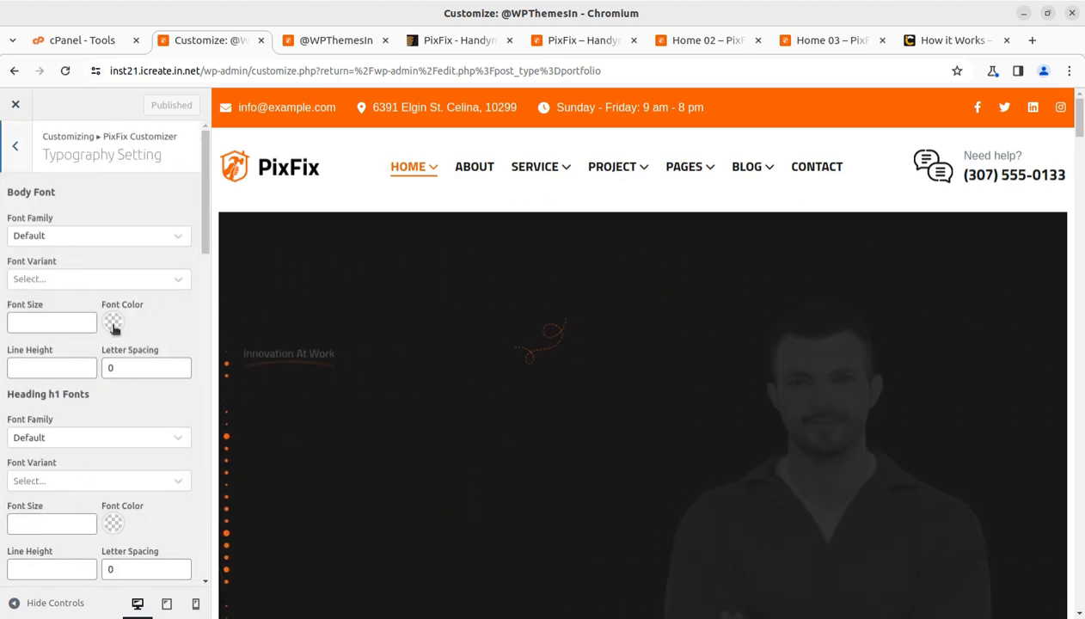
pyautogui.scroll(-4, 76, 416)
pyautogui.scroll(5, 17, 172)
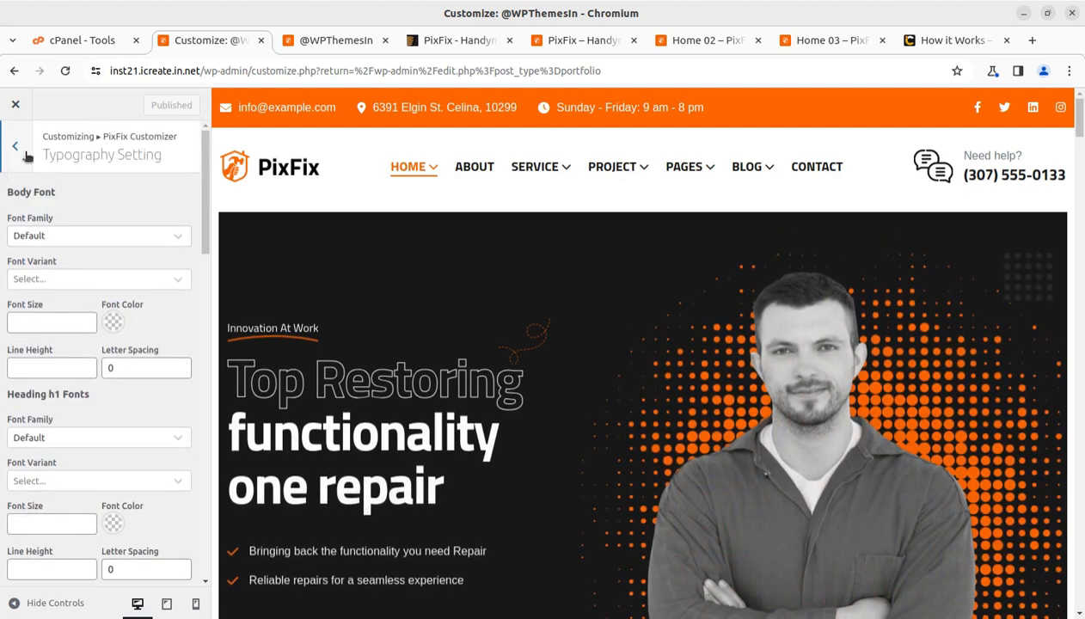
pyautogui.click(17, 163)
pyautogui.click(96, 444)
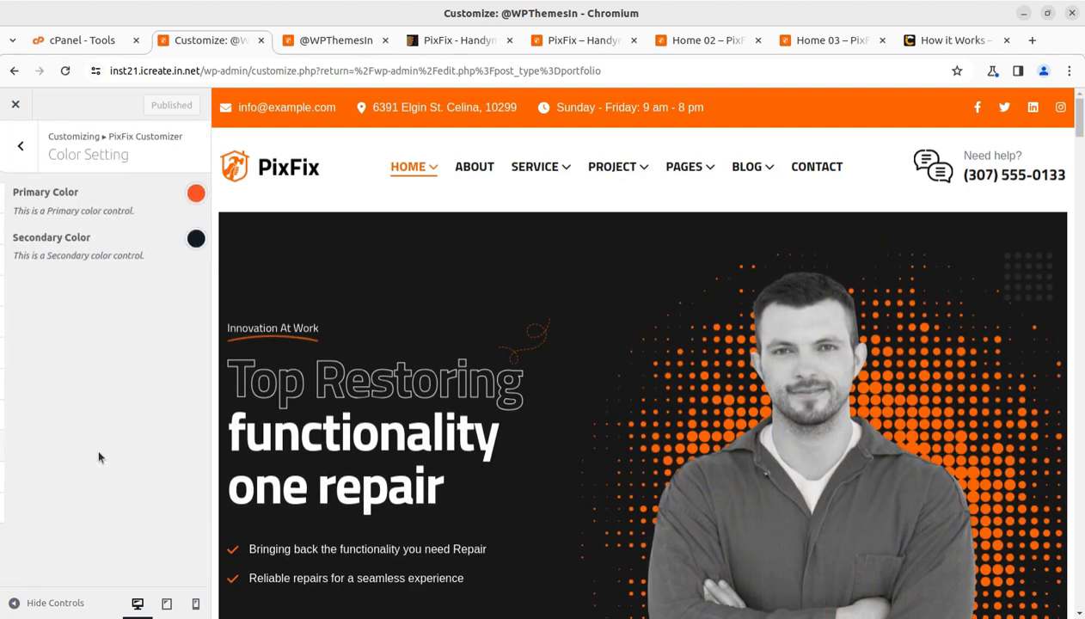
# Leave the theme customizer without changes and open the WordPress dashboard
pyautogui.click(14, 151)
pyautogui.click(16, 156)
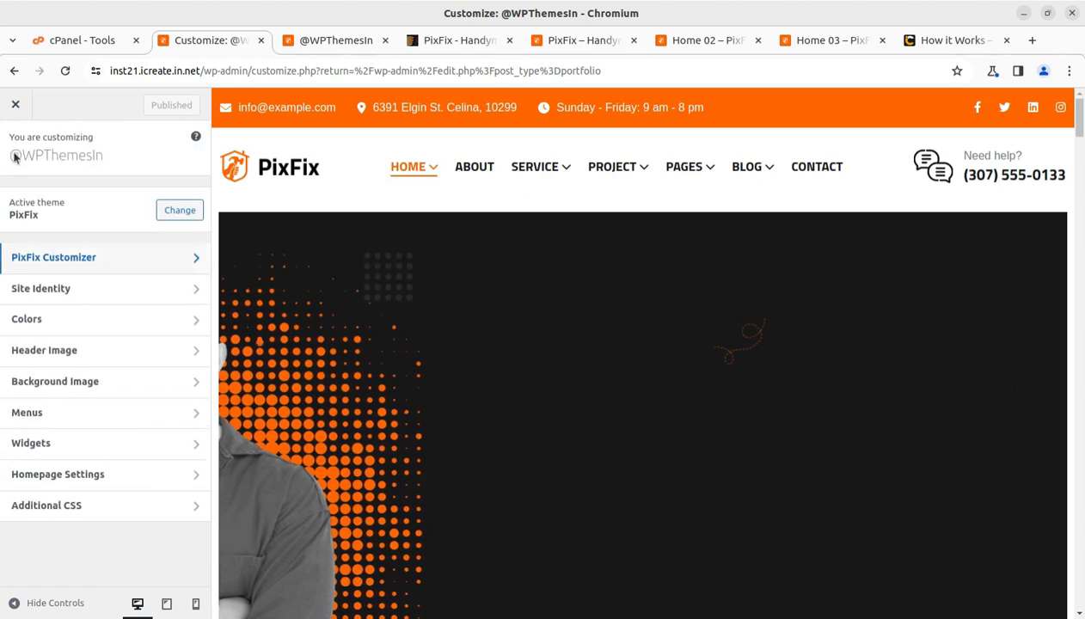
pyautogui.click(14, 116)
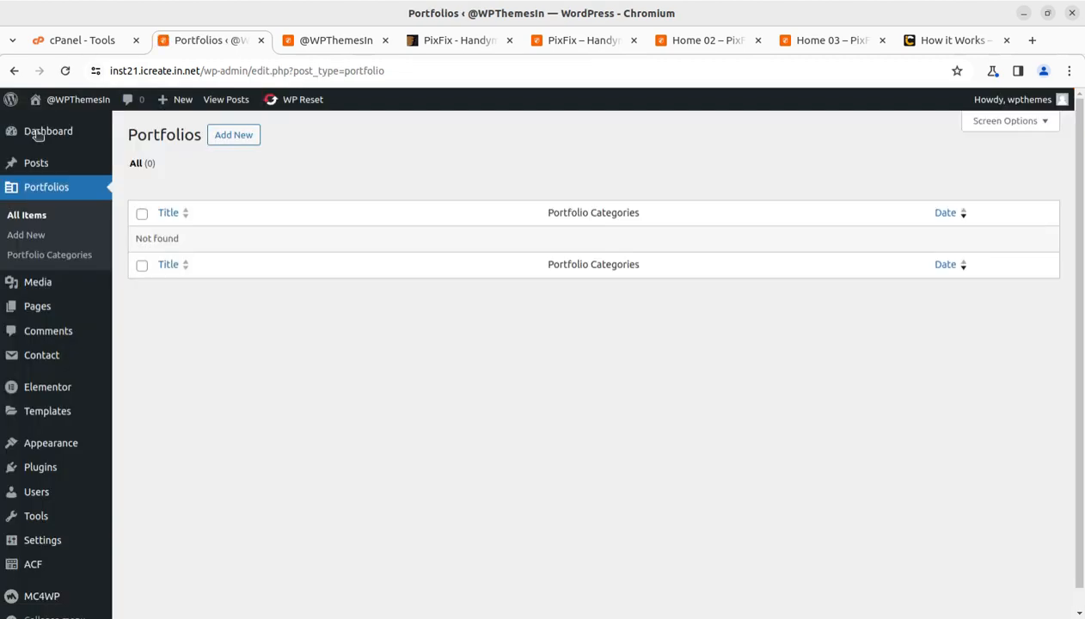
pyautogui.click(72, 136)
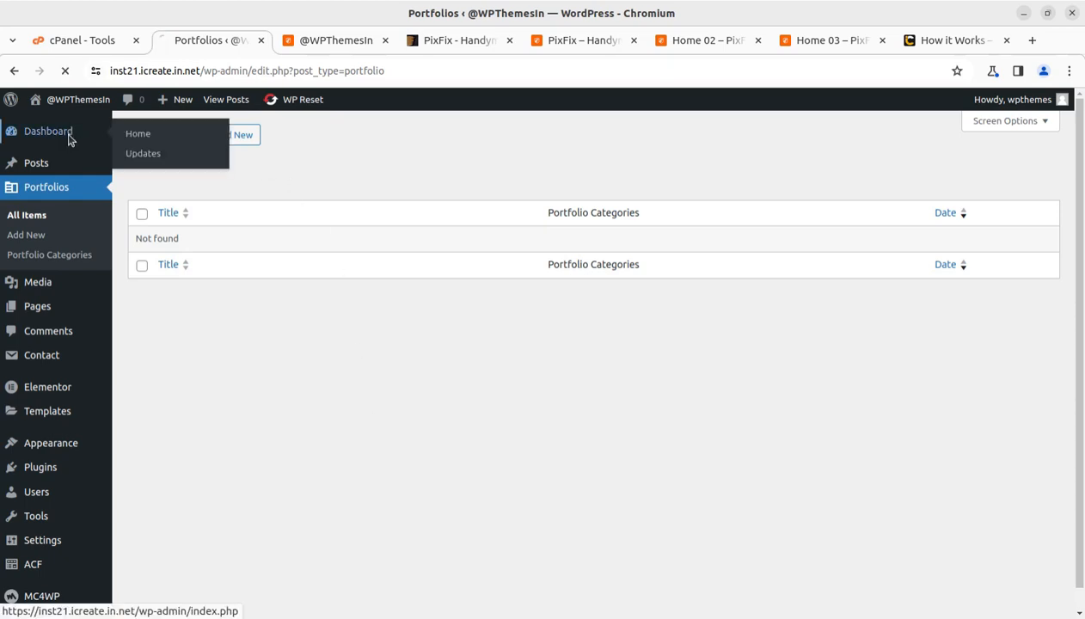
pyautogui.click(310, 41)
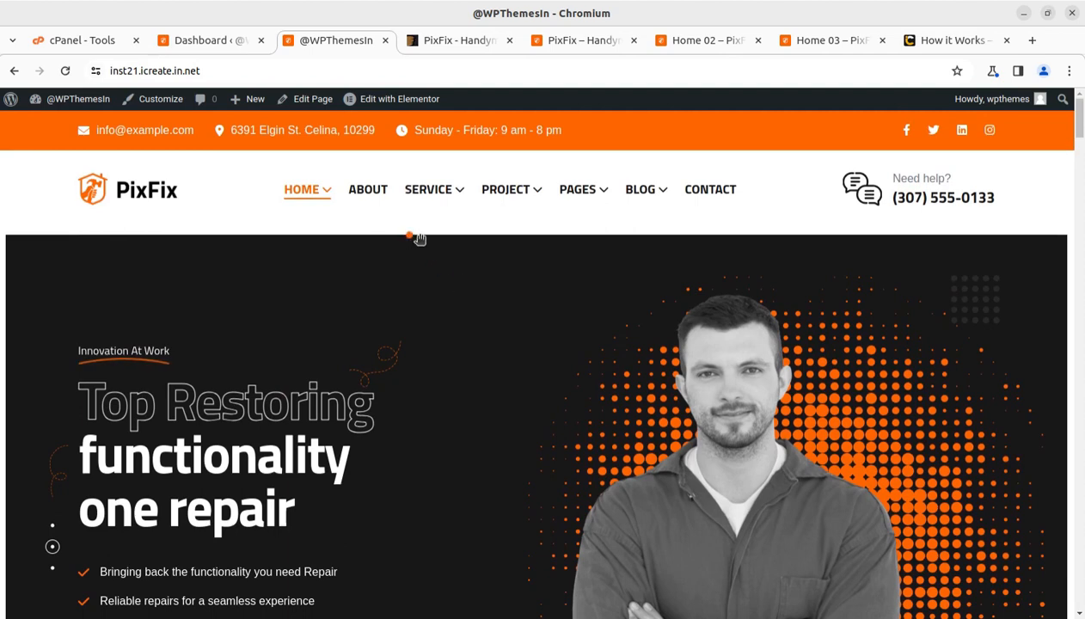
pyautogui.moveTo(381, 102)
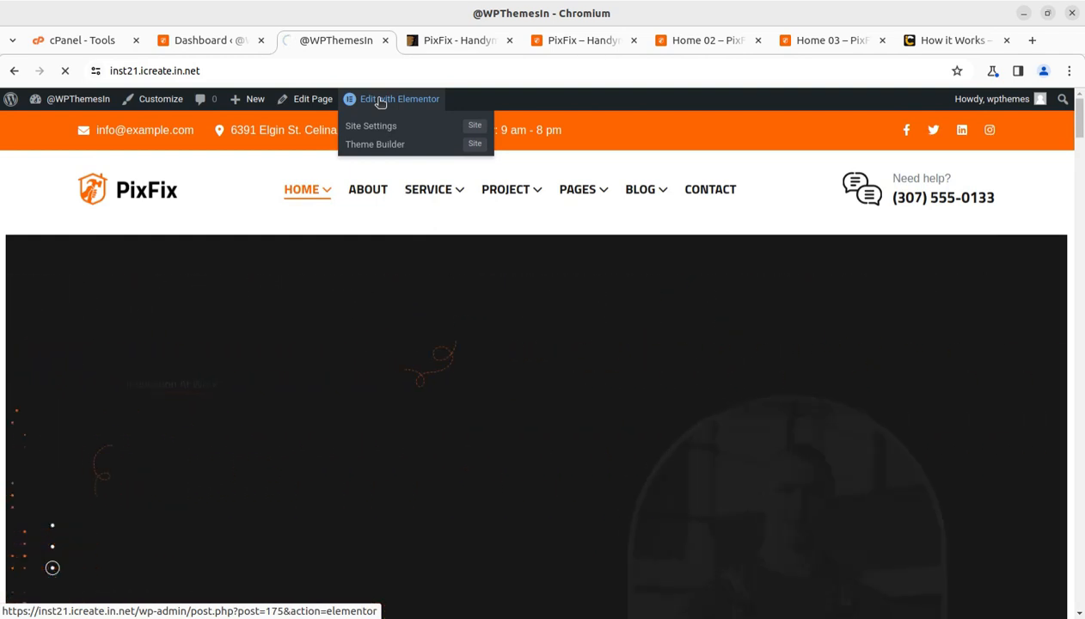
pyautogui.click(380, 101)
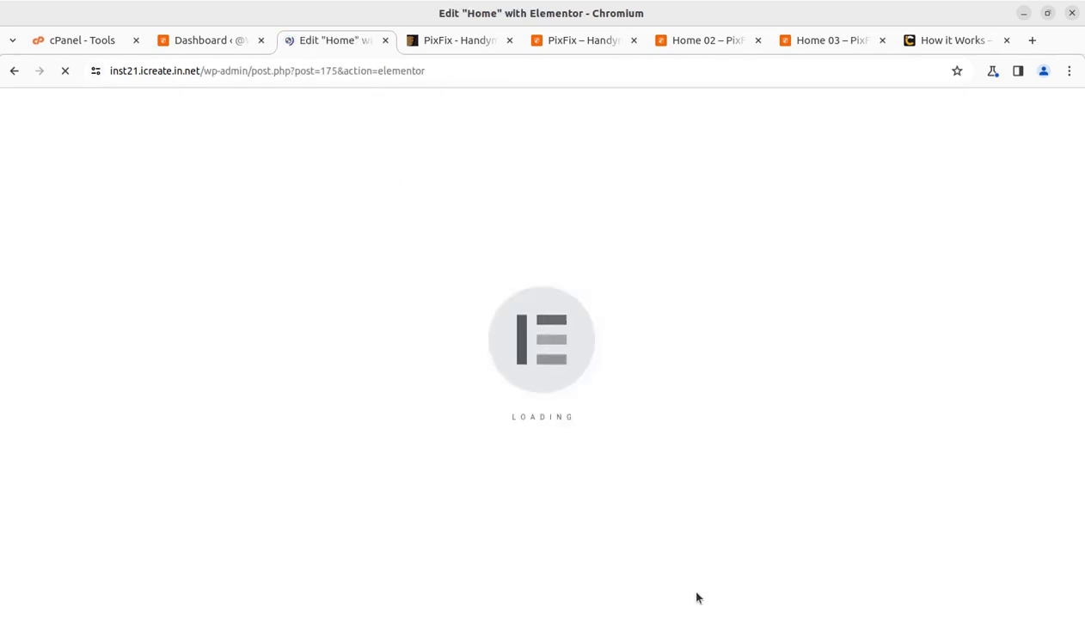
# Look over the i-Create website's home page, opening its support chat and closing it again
pyautogui.click(926, 41)
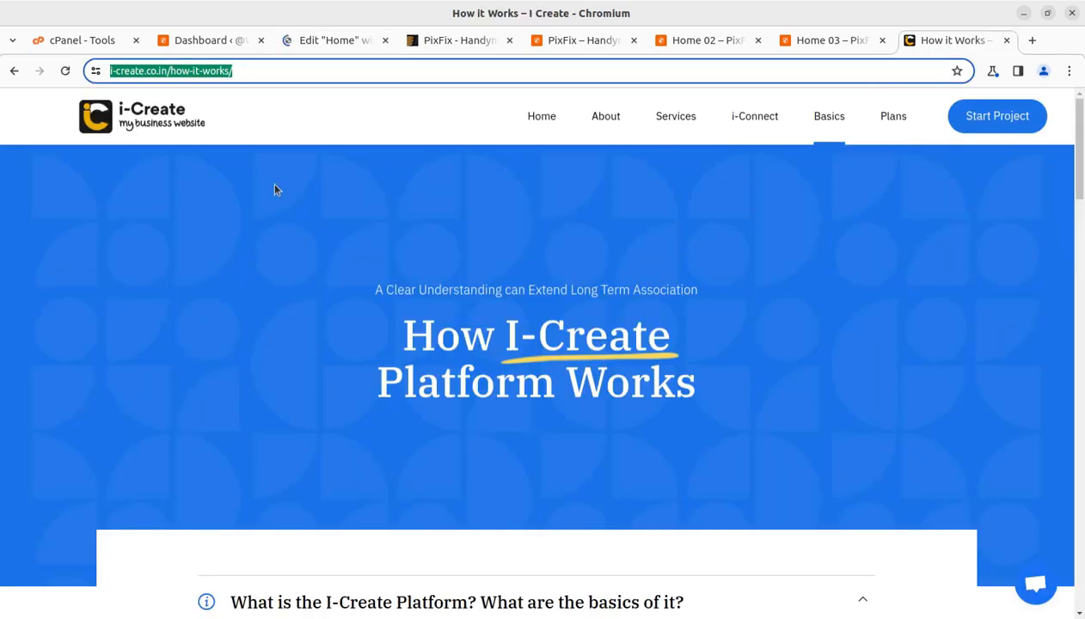
pyautogui.click(90, 135)
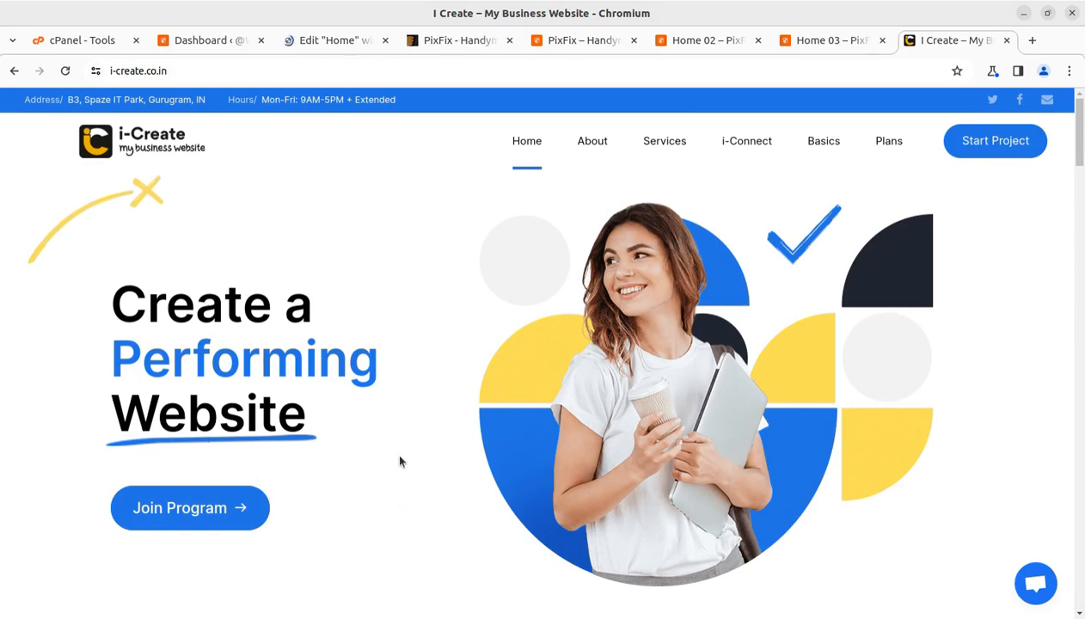
pyautogui.scroll(-4, 400, 459)
pyautogui.click(1019, 592)
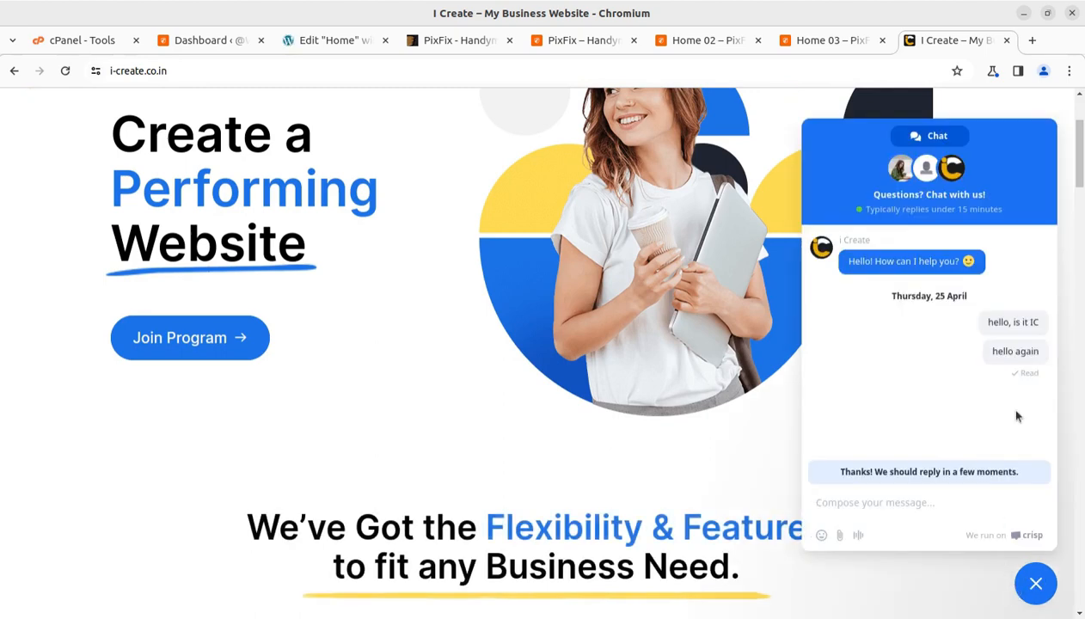
pyautogui.click(1038, 582)
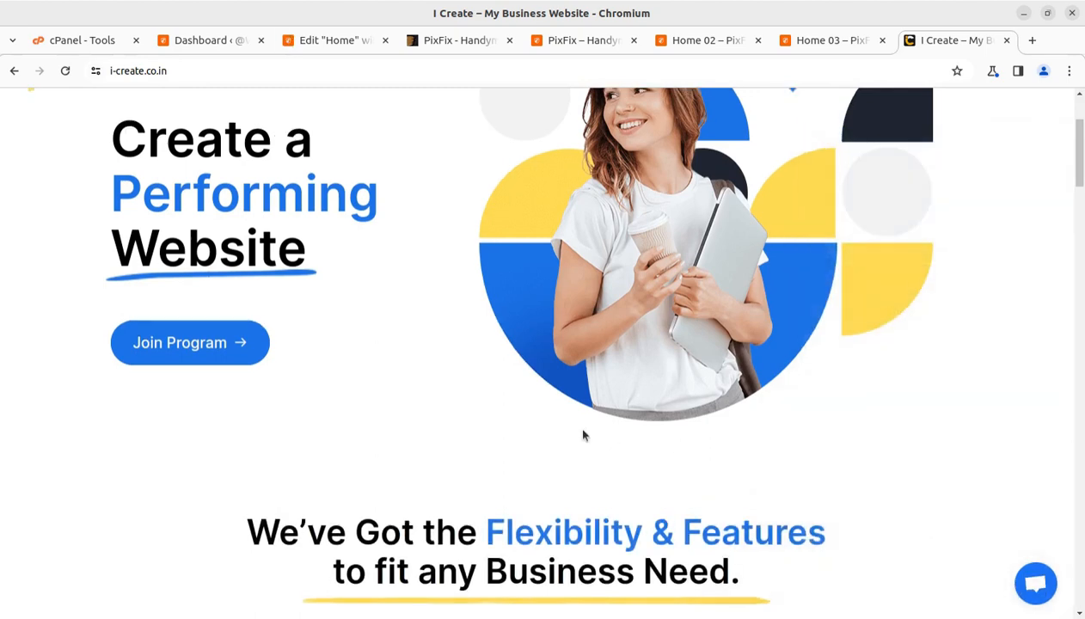
pyautogui.scroll(4, 567, 404)
# Return to the Home page in the Elementor editor and dismiss the Elementor AI introduction
pyautogui.click(427, 40)
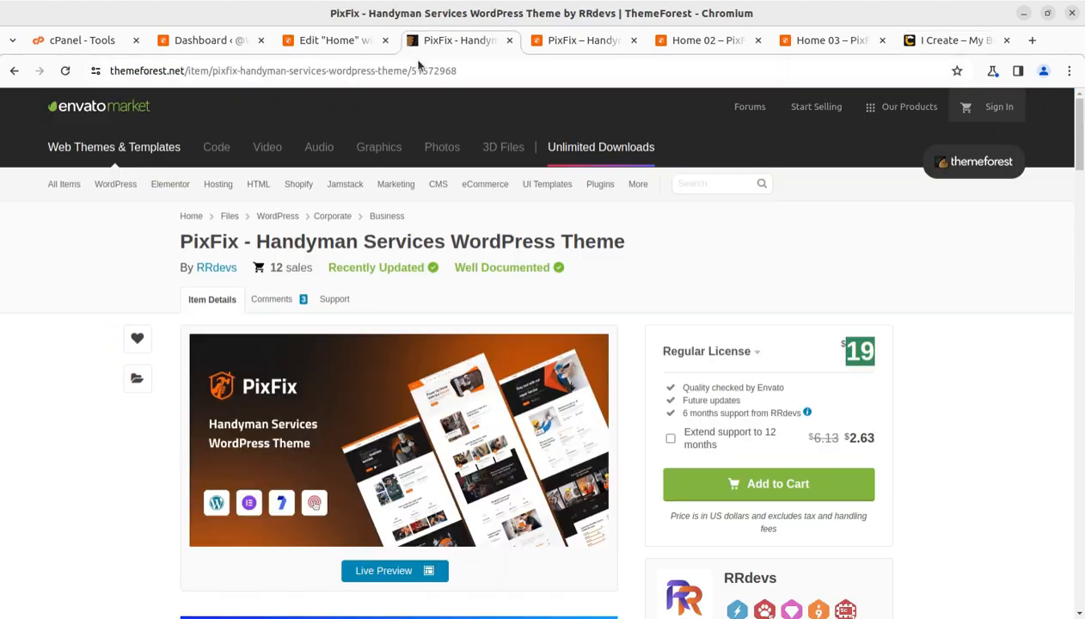
pyautogui.click(327, 41)
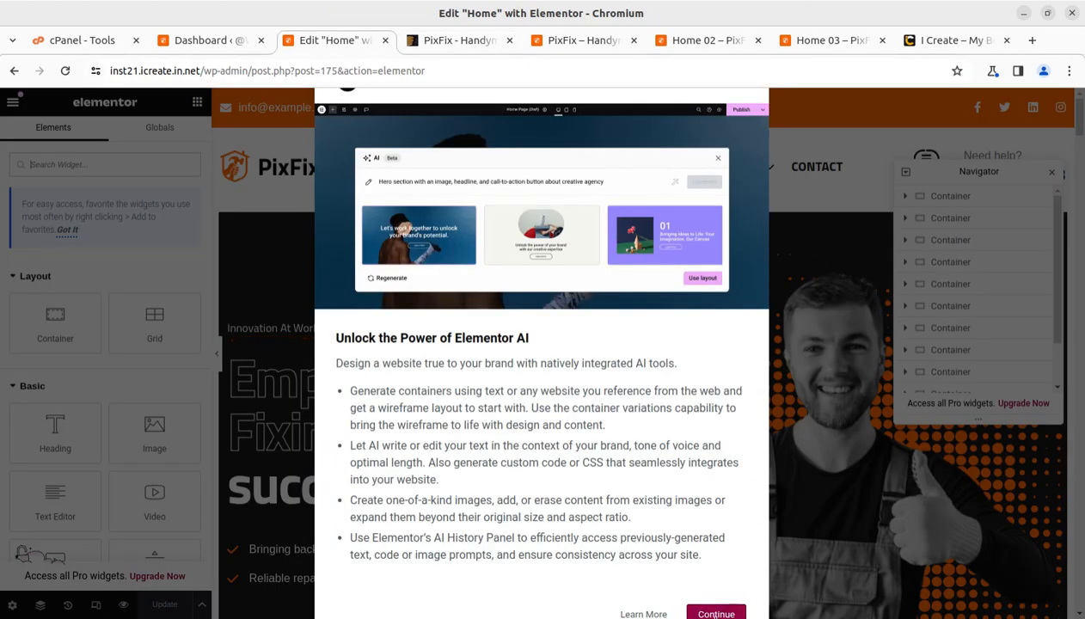
pyautogui.click(716, 614)
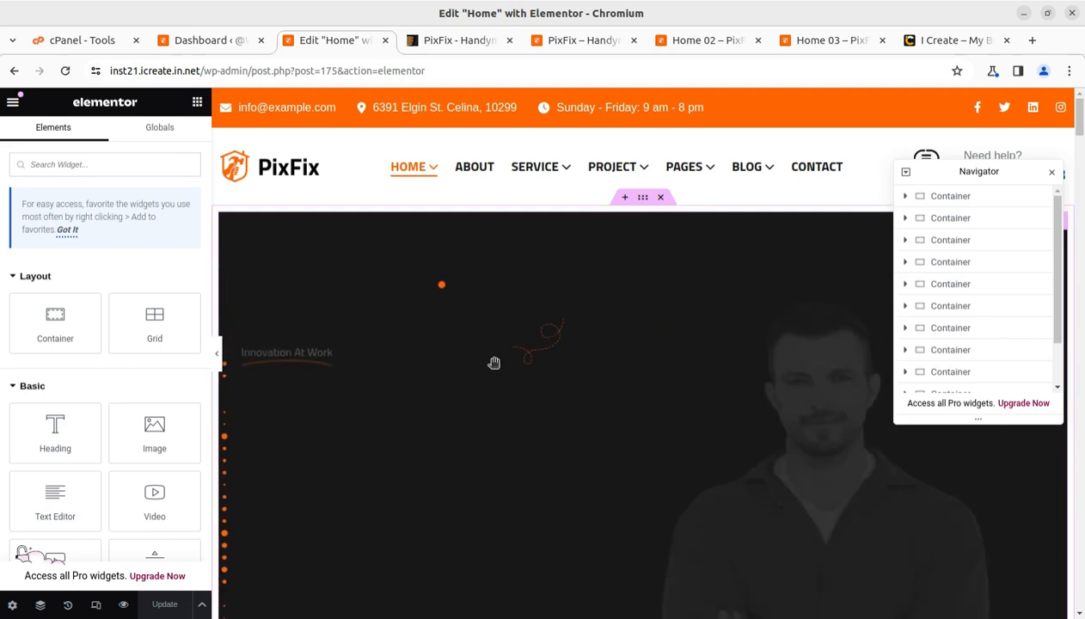
# Examine the hero slider's Empowering item and the About section's editing options, closing the Navigator
pyautogui.click(524, 382)
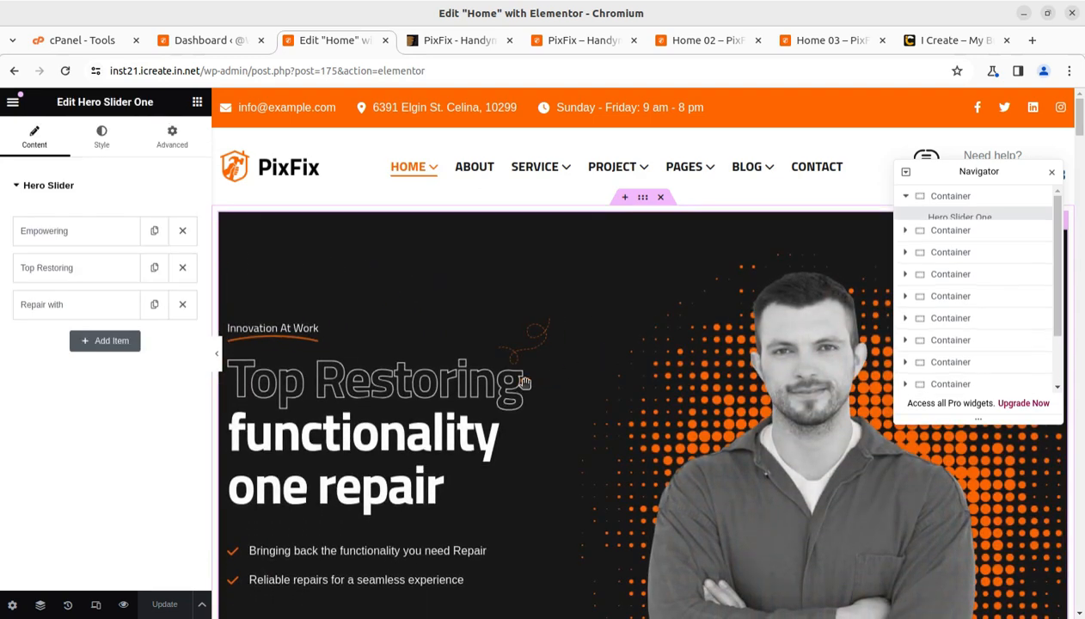
pyautogui.click(60, 239)
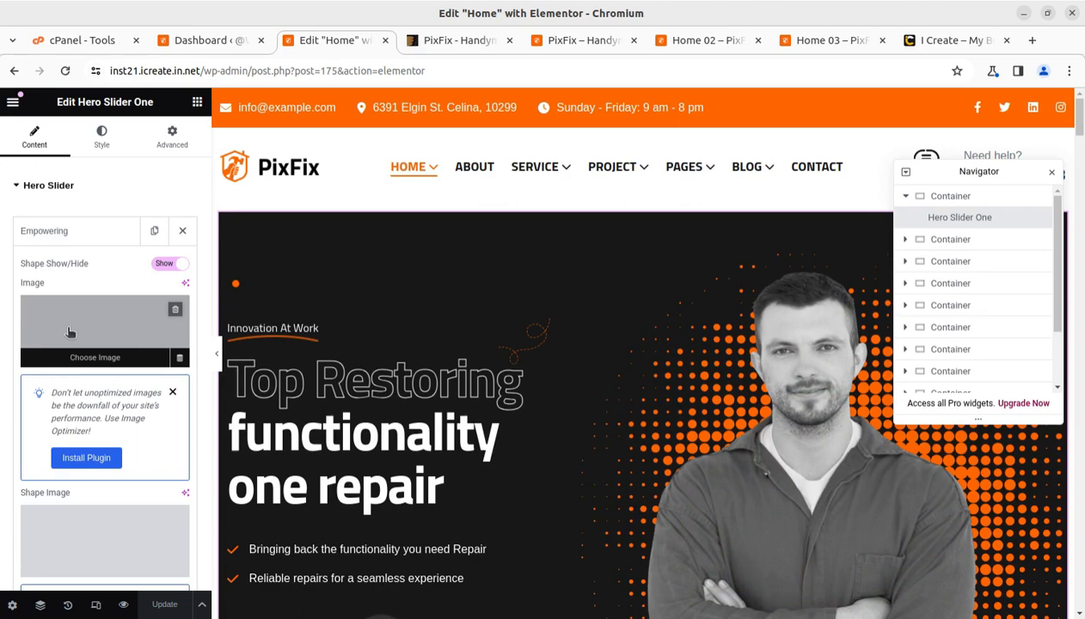
pyautogui.scroll(-10, 475, 453)
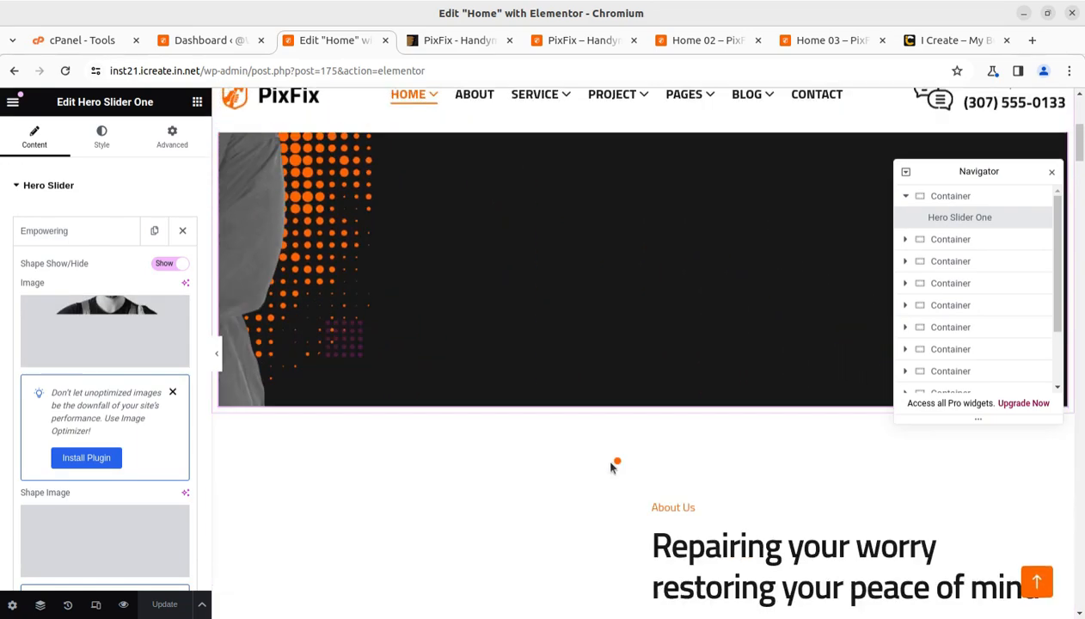
pyautogui.click(507, 389)
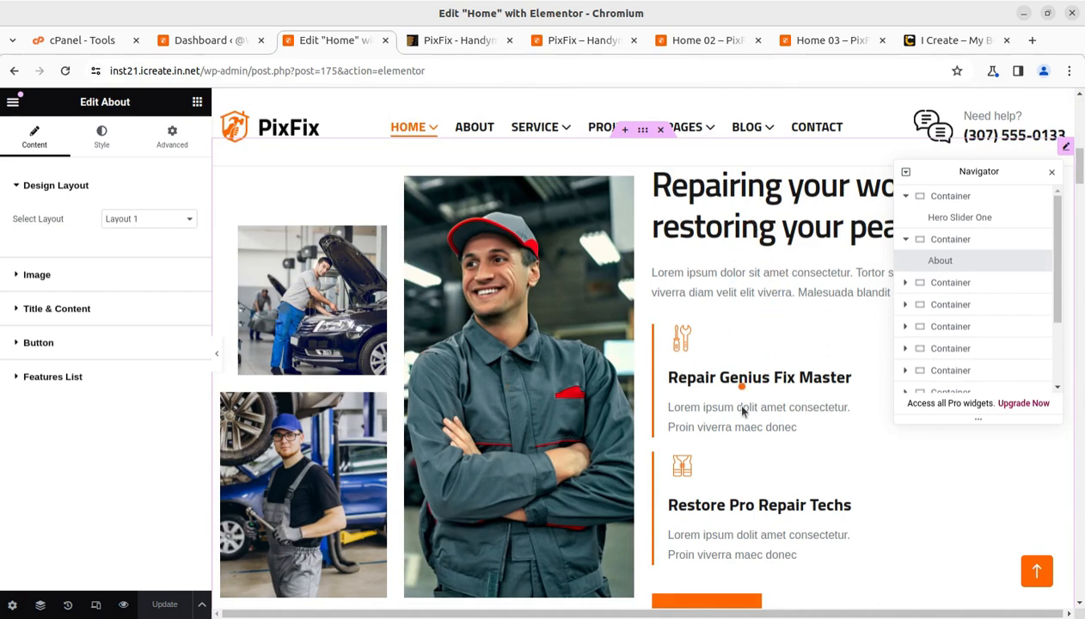
pyautogui.click(1051, 174)
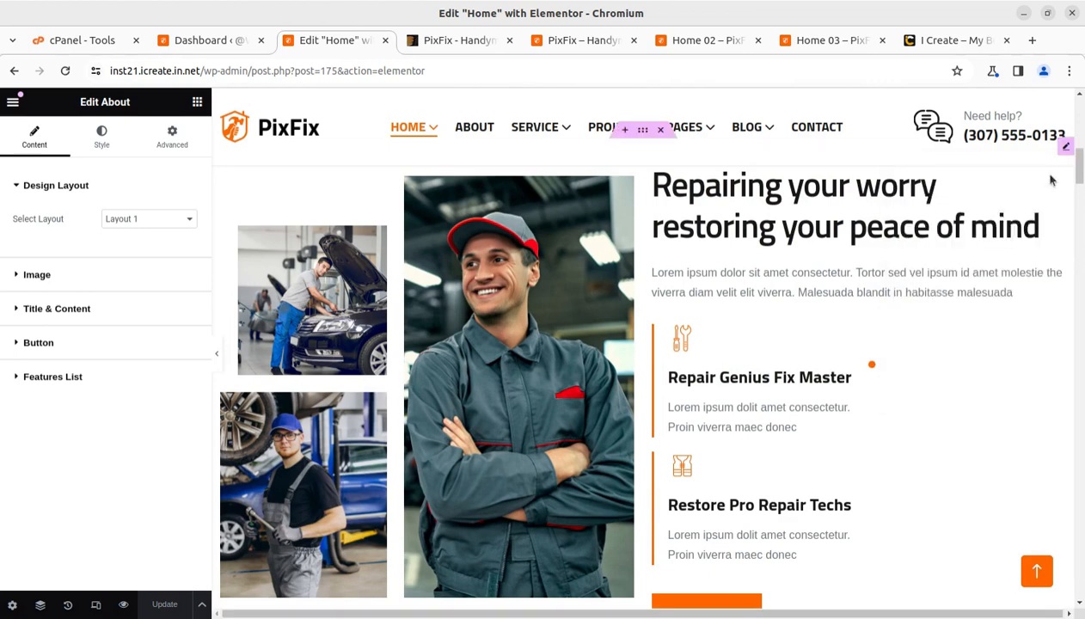
pyautogui.click(15, 102)
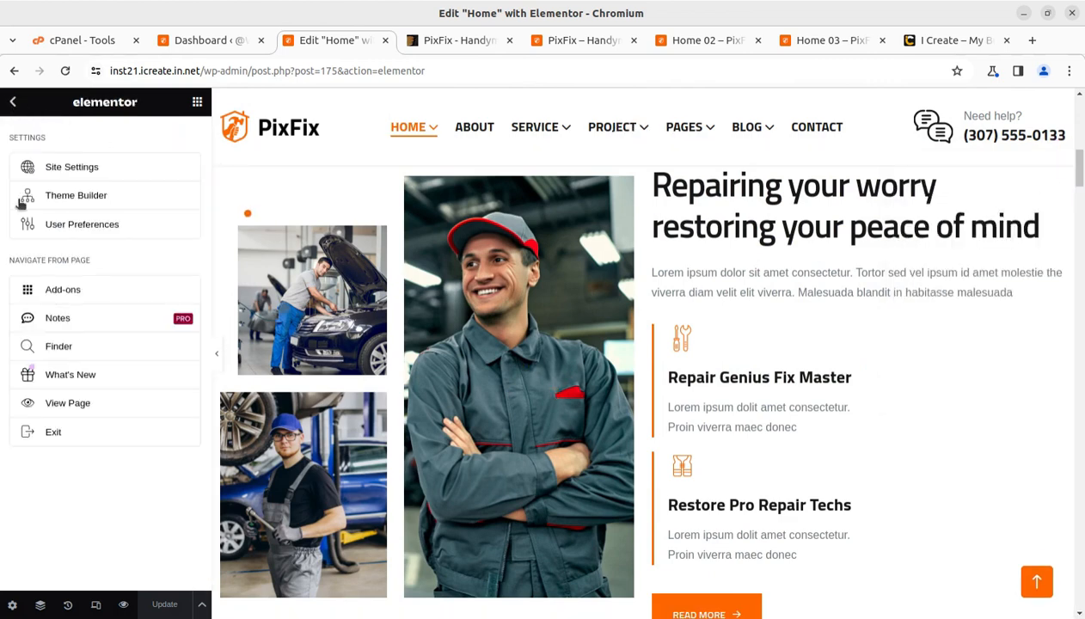
pyautogui.click(54, 427)
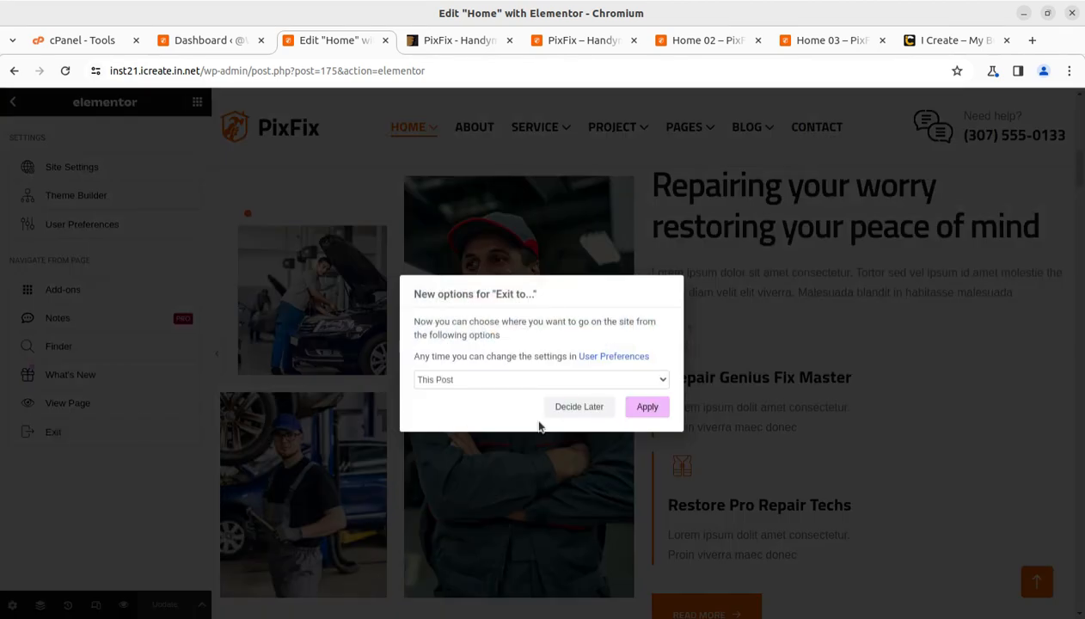
pyautogui.click(588, 409)
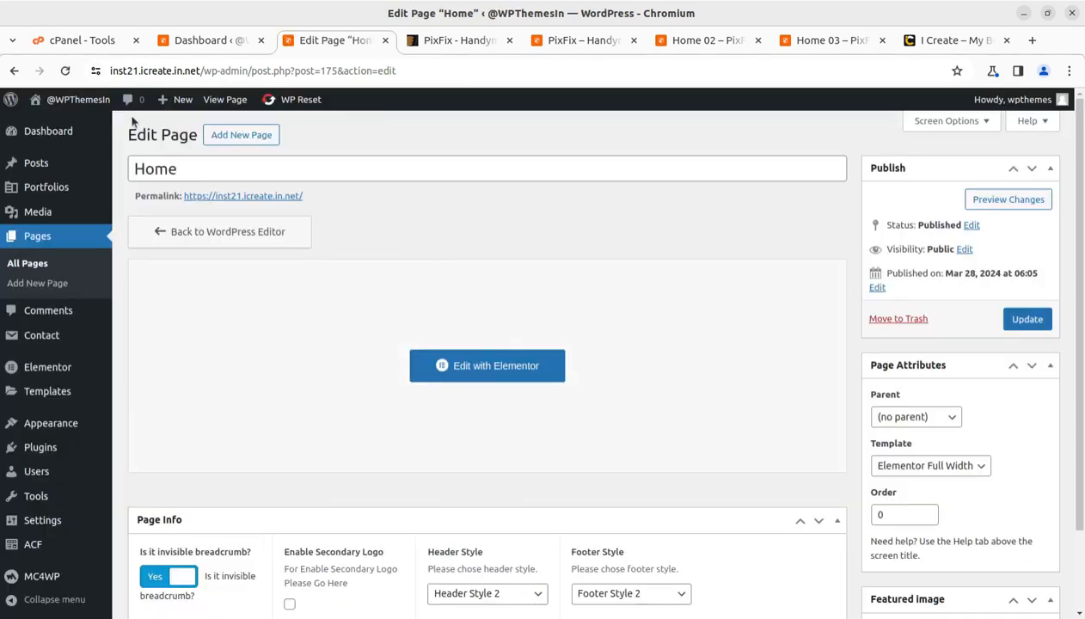
pyautogui.moveTo(65, 100)
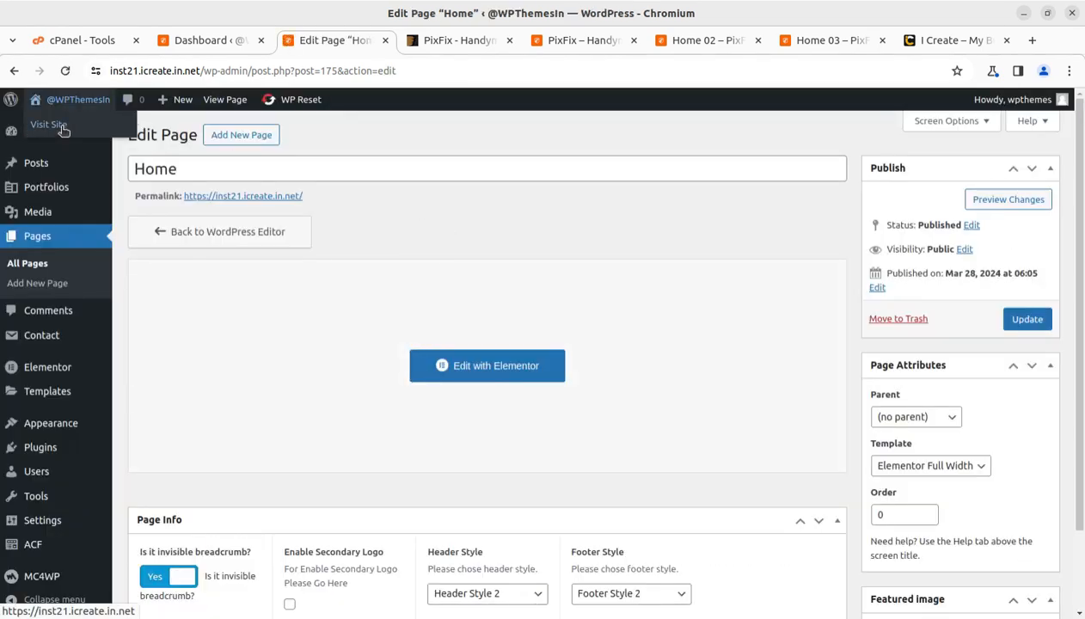
pyautogui.click(60, 127)
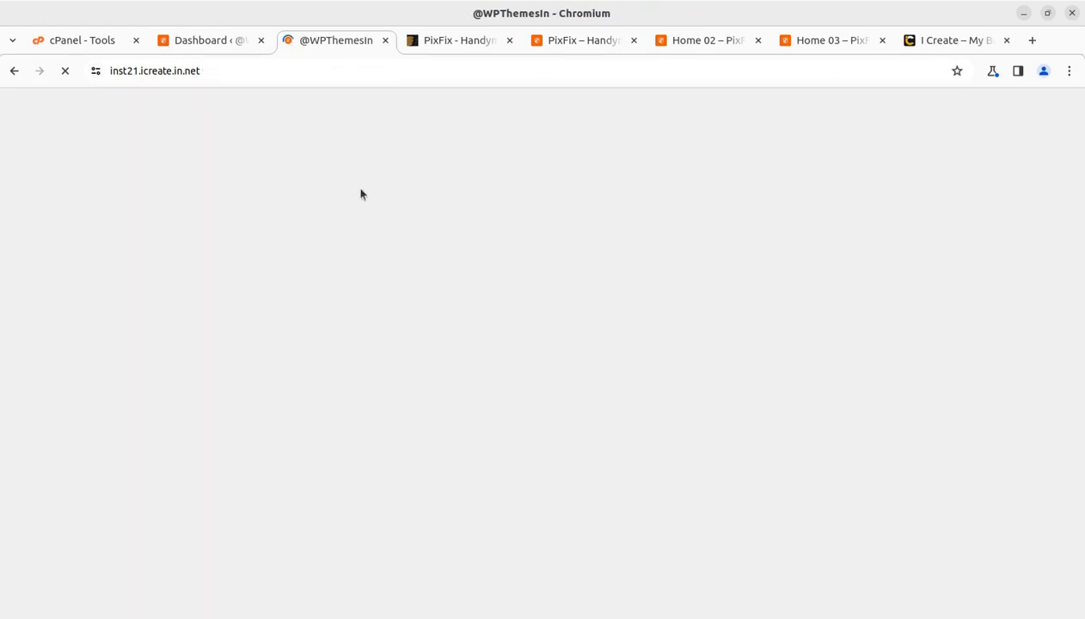